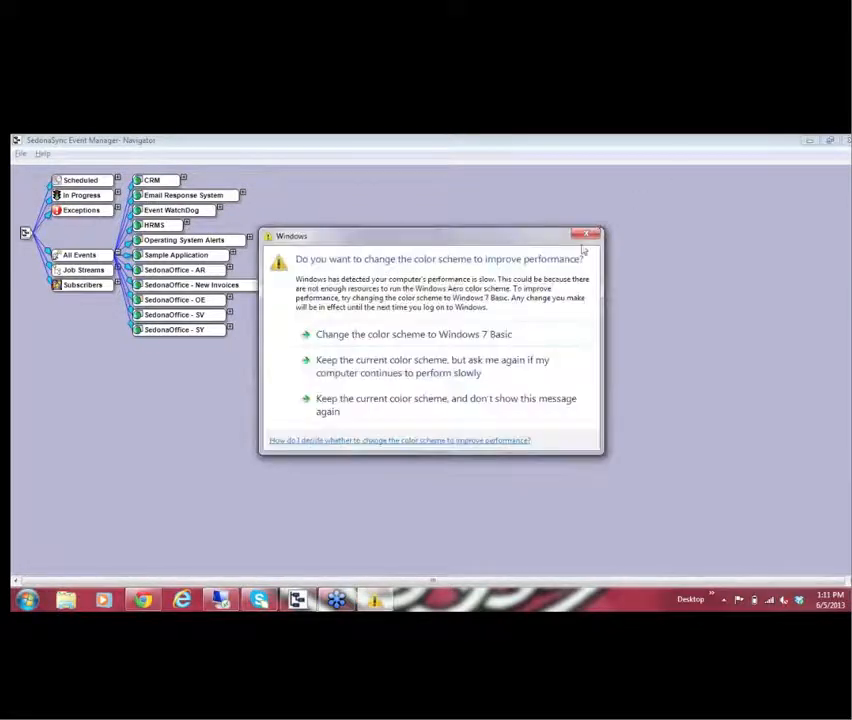
# Dismiss the Windows color scheme performance prompt without choosing any of its options.
pyautogui.click(587, 236)
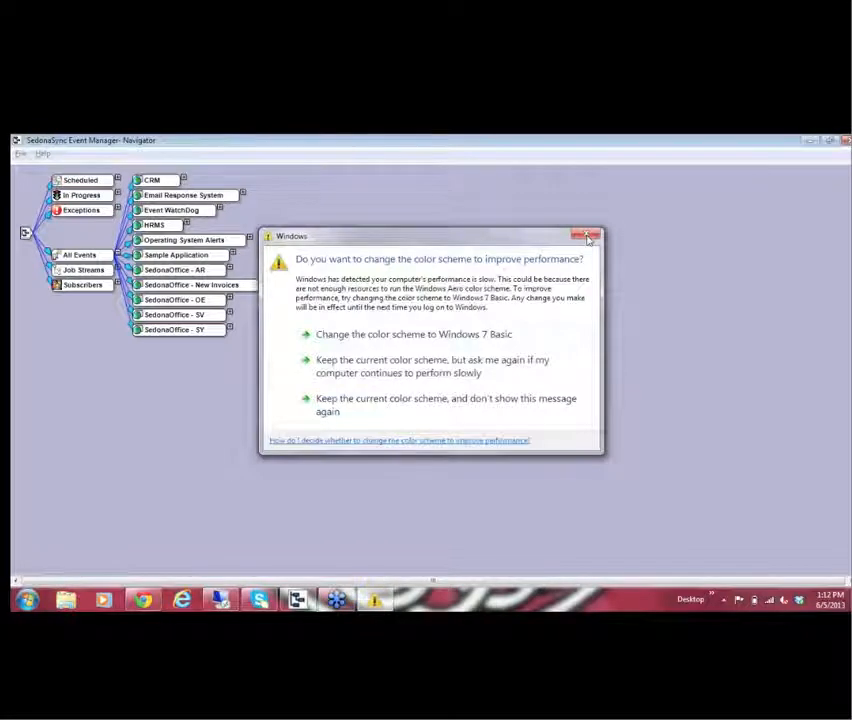
pyautogui.click(588, 237)
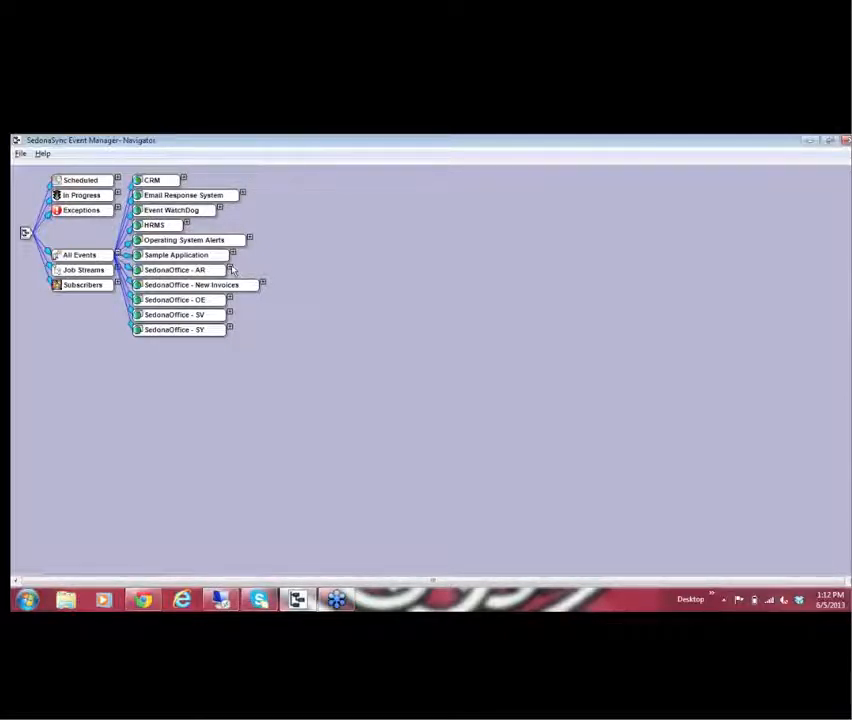
# View the branches under the SedonaOffice - AR and SedonaOffice - OE event groups and collapse each again.
pyautogui.click(231, 270)
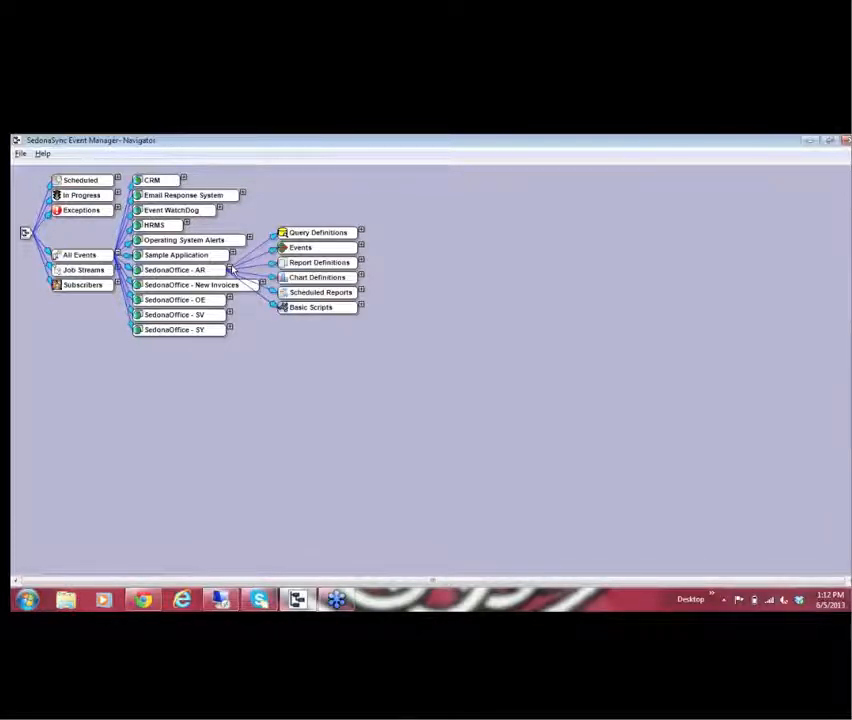
pyautogui.click(231, 270)
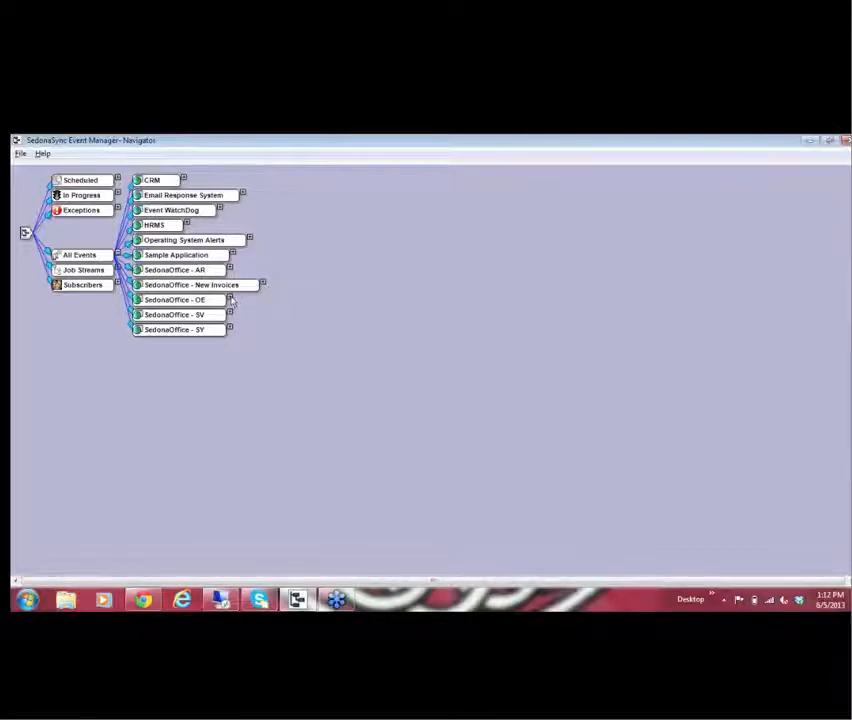
pyautogui.click(230, 299)
pyautogui.click(230, 299)
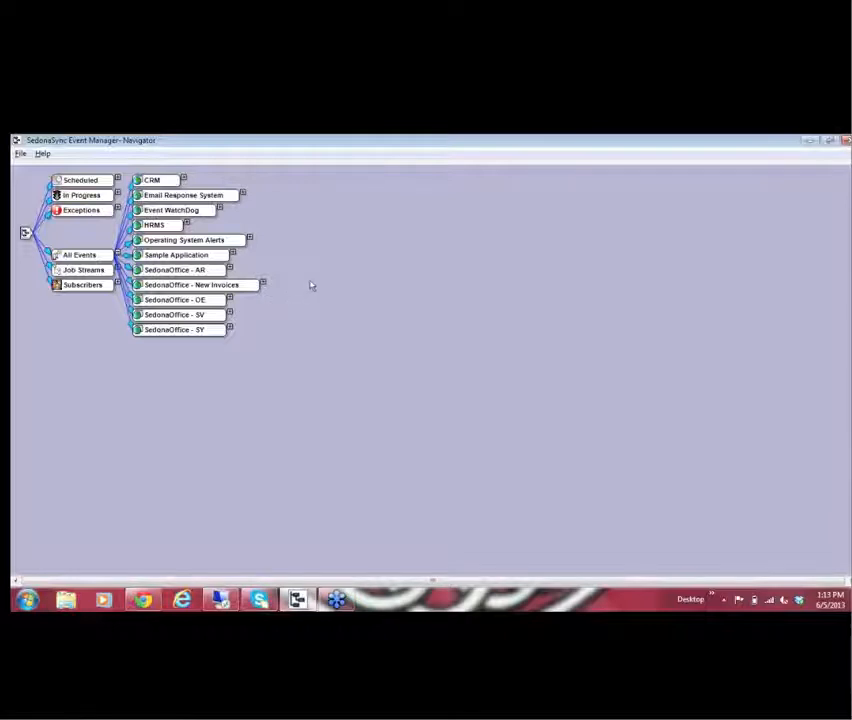
# Expand SedonaOffice - AR through its Events down to the Customer: New Invoice event, and dismiss the color scheme prompt.
pyautogui.click(229, 268)
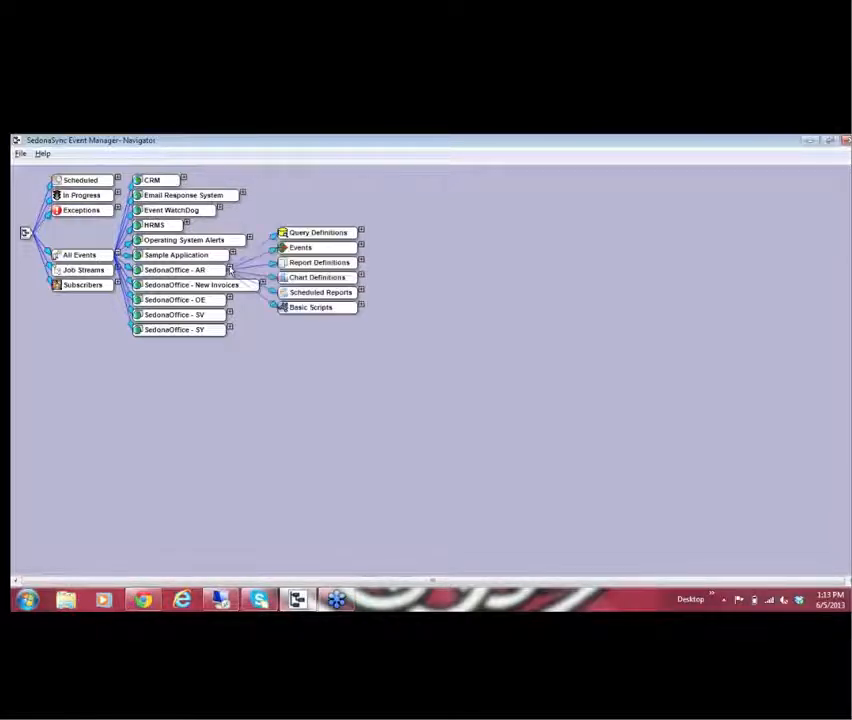
pyautogui.click(362, 248)
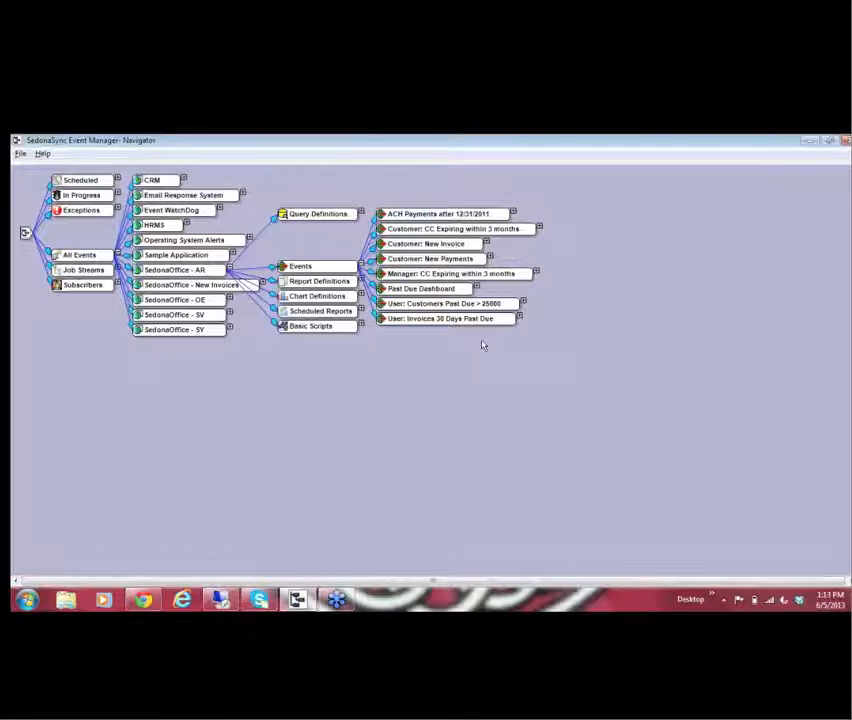
pyautogui.click(487, 244)
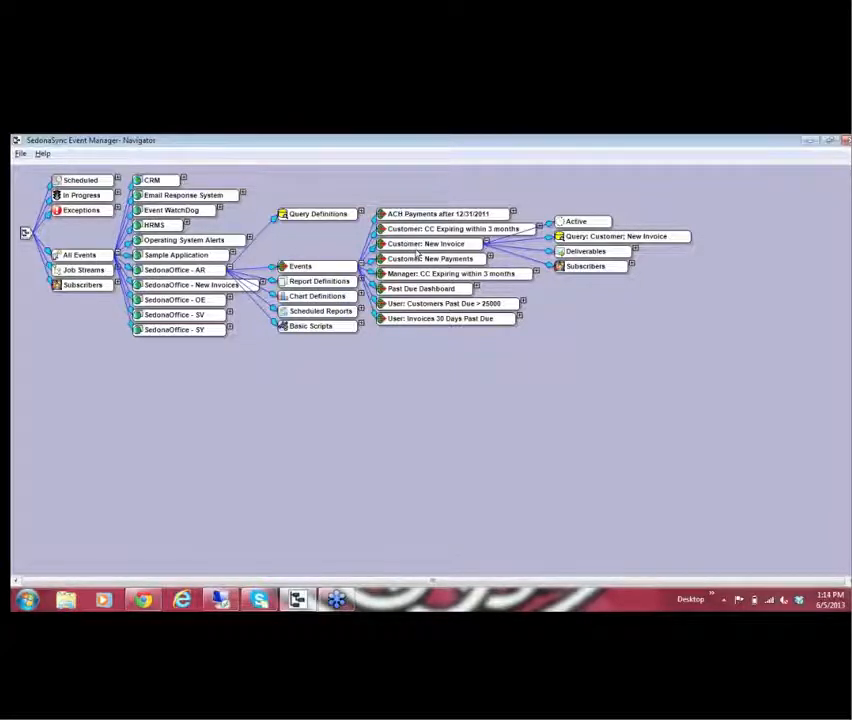
pyautogui.moveTo(417, 253)
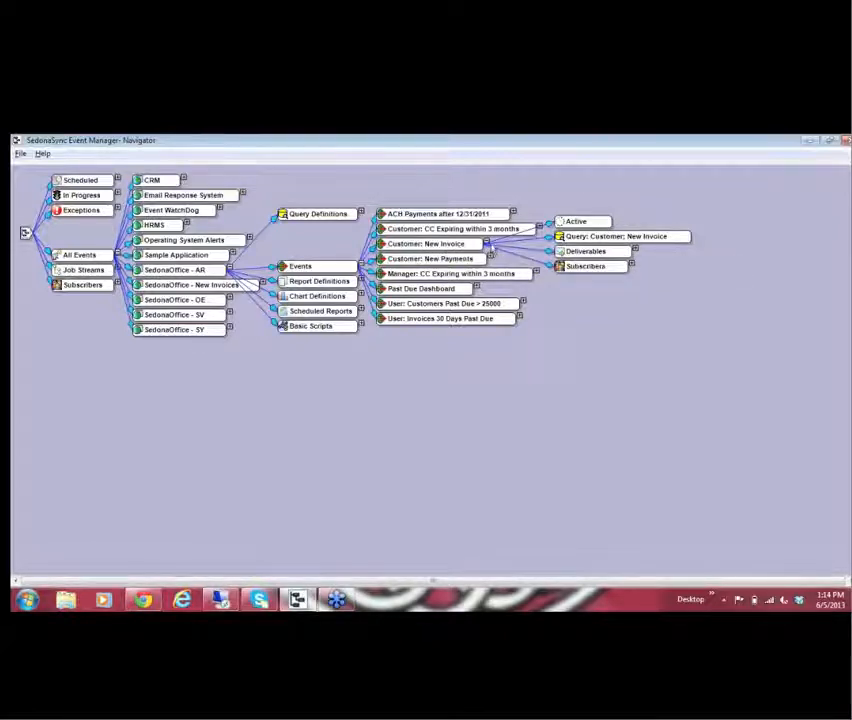
pyautogui.moveTo(572, 226)
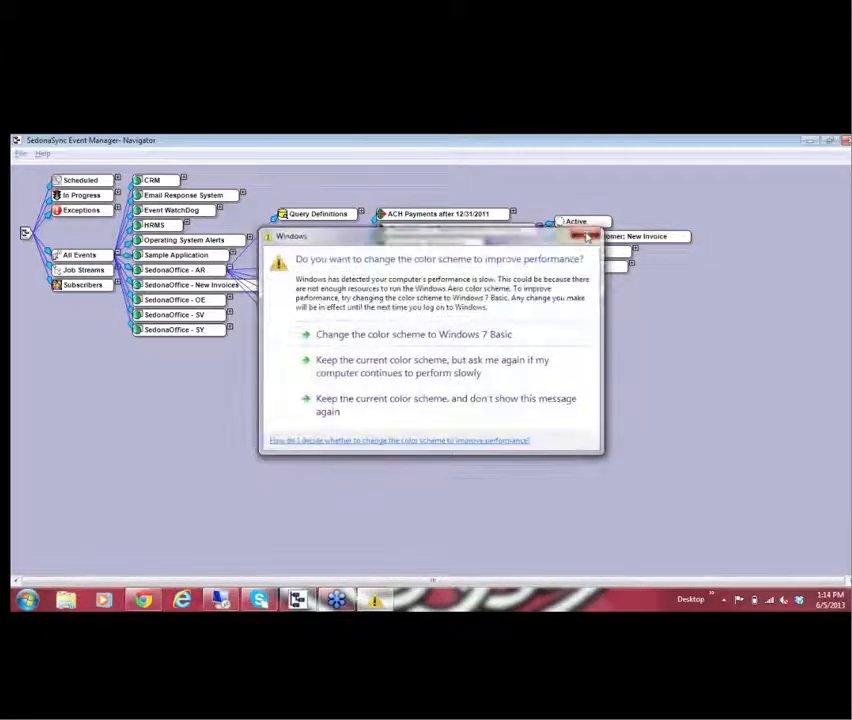
pyautogui.click(587, 236)
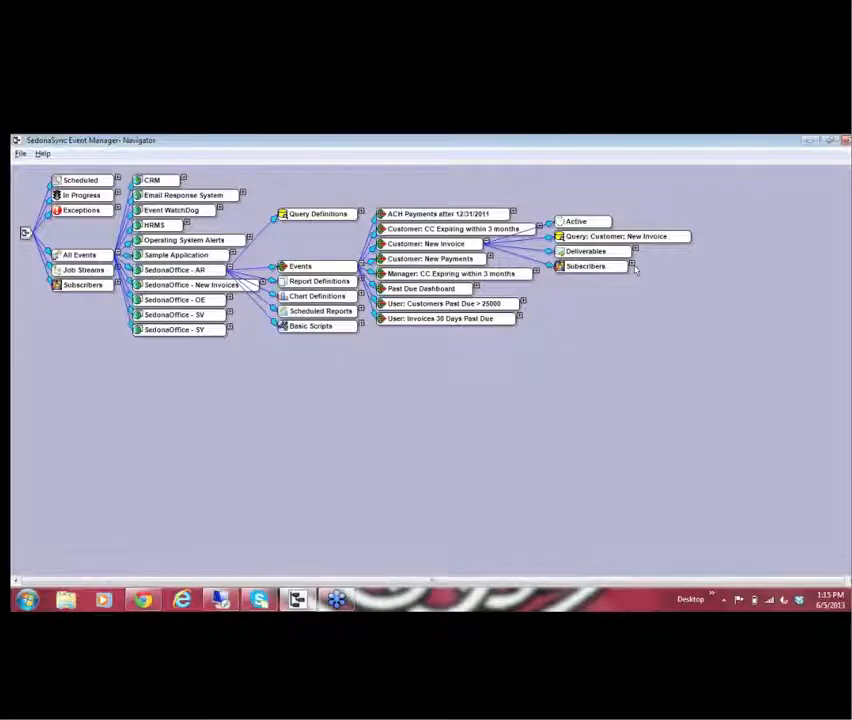
# View the subscribers of the Customer: New Invoice event, collapse the event again, and dismiss the color scheme prompt.
pyautogui.click(632, 265)
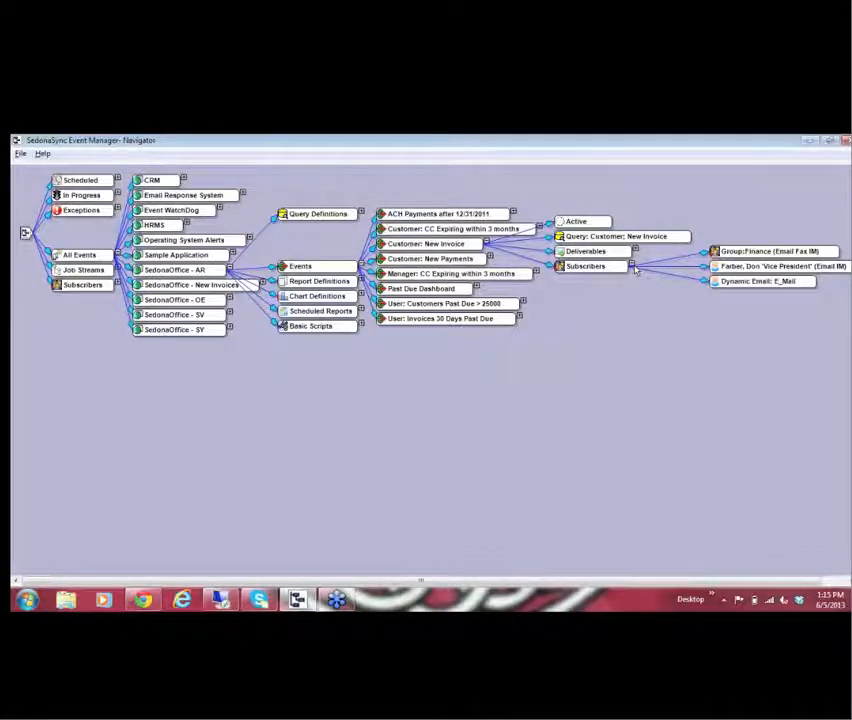
pyautogui.click(633, 266)
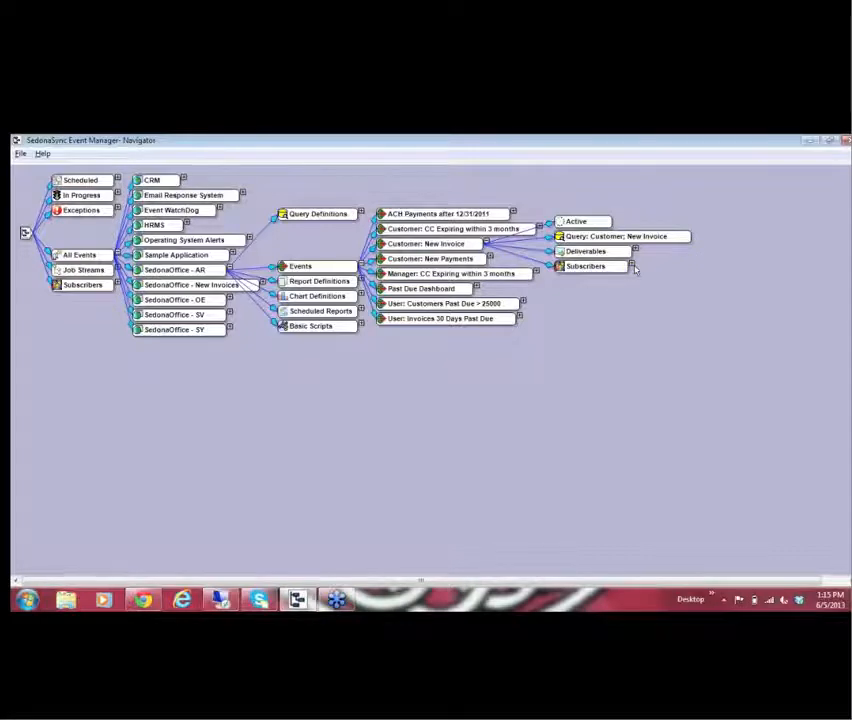
pyautogui.click(486, 243)
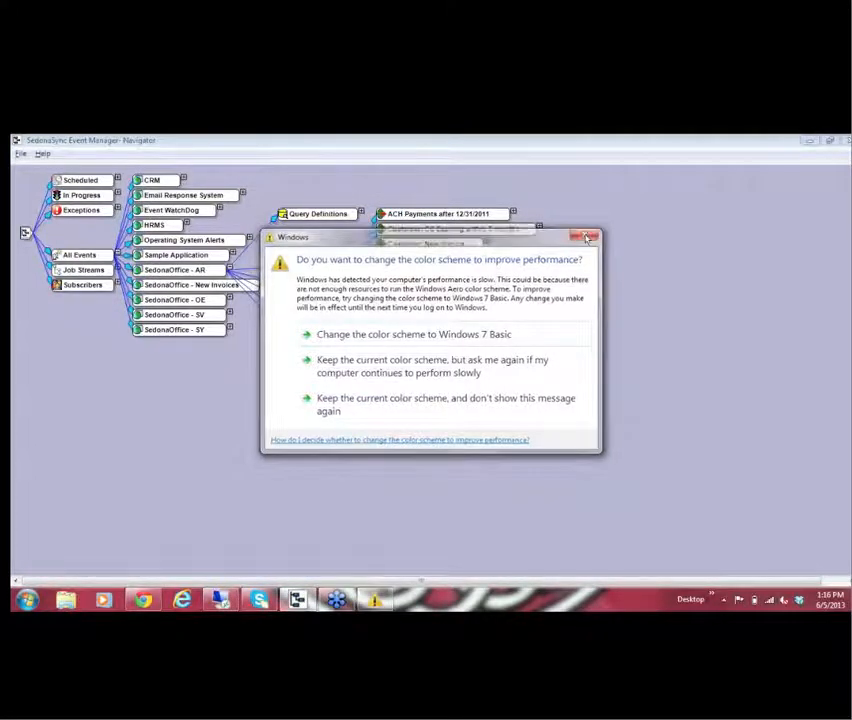
pyautogui.click(586, 237)
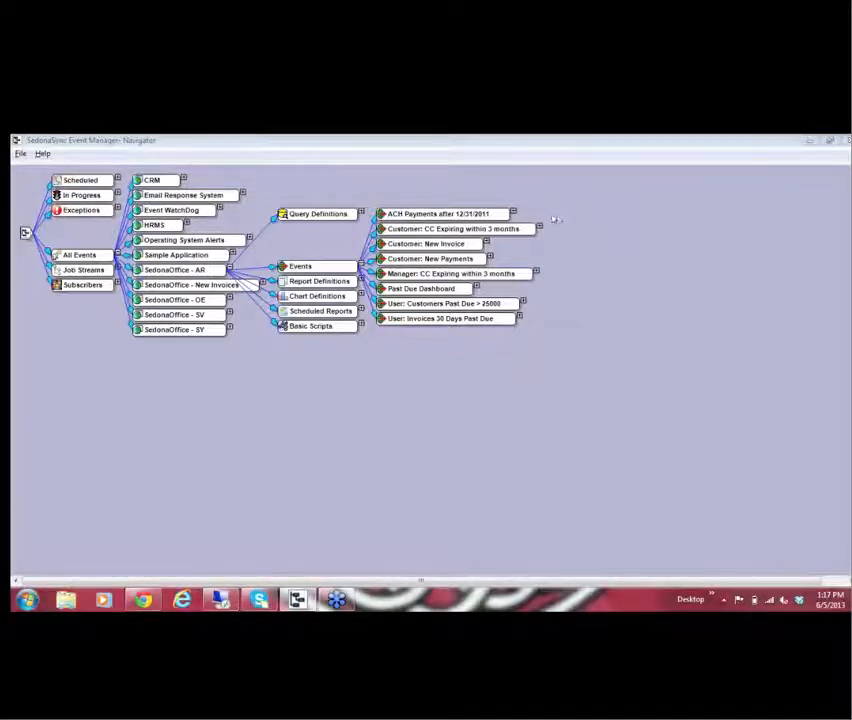
# Expand the Customer: New Invoice event and open its query for editing.
pyautogui.click(486, 243)
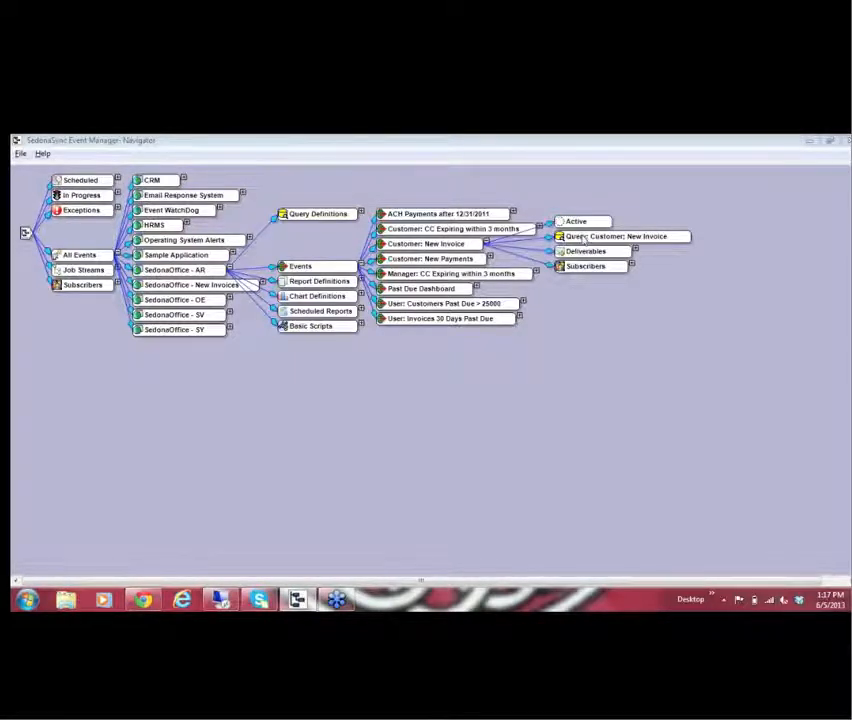
pyautogui.rightClick(584, 239)
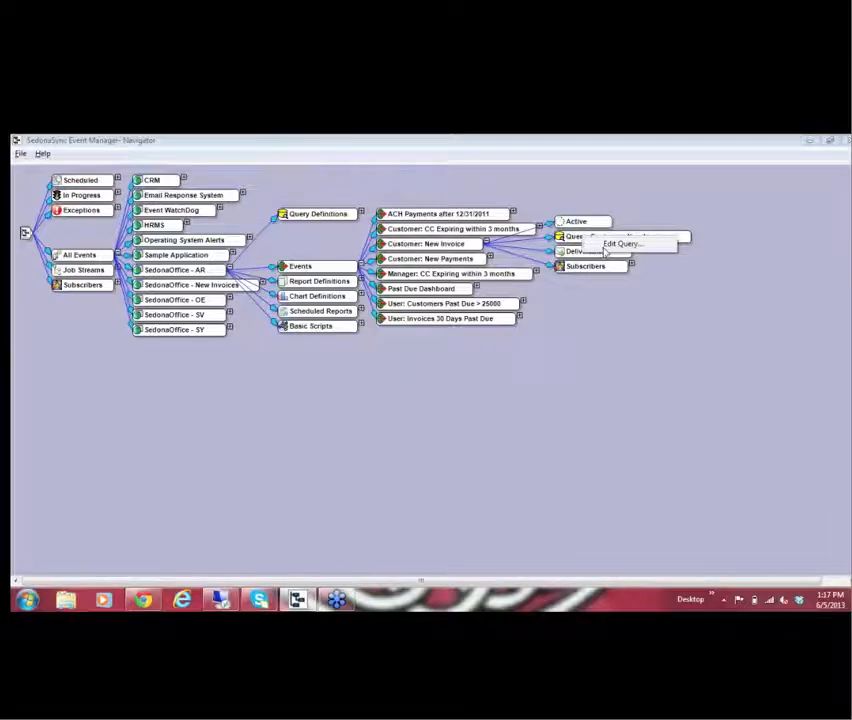
pyautogui.click(605, 247)
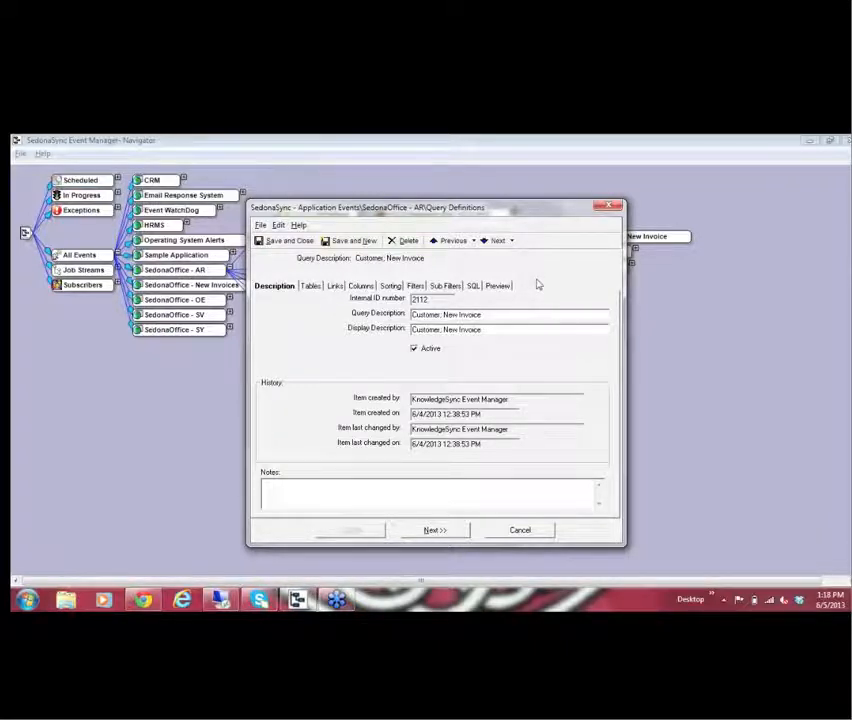
# Browse the database tables available to the query and check which tables are selected for it.
pyautogui.click(310, 286)
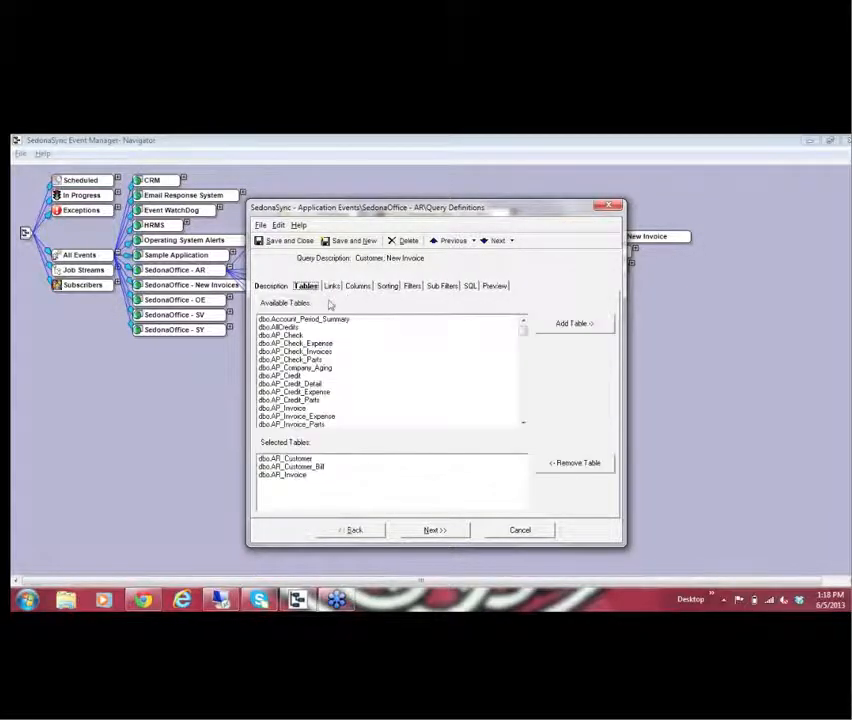
pyautogui.click(397, 352)
pyautogui.press('Down')
pyautogui.press('Down')
pyautogui.press('Down')
pyautogui.press('Down')
pyautogui.press('Down')
pyautogui.press('Down')
pyautogui.press('Down')
pyautogui.press('Down')
pyautogui.press('Down')
pyautogui.press('Down')
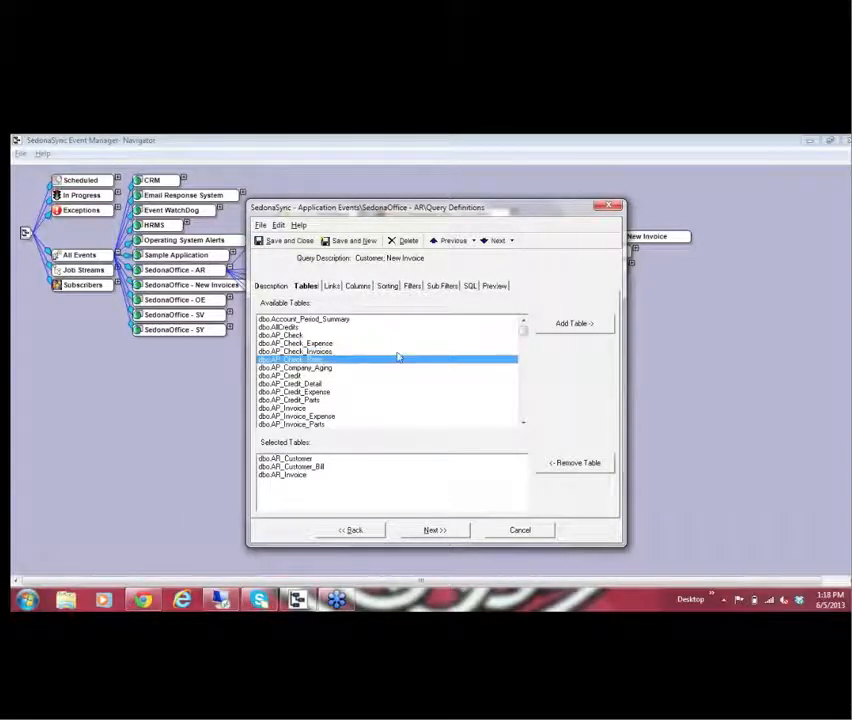
pyautogui.press('Up')
pyautogui.press('Up')
pyautogui.press('Up')
pyautogui.press('Up')
pyautogui.press('Up')
pyautogui.press('Up')
pyautogui.press('Up')
pyautogui.press('Up')
pyautogui.press('Up')
pyautogui.press('Up')
pyautogui.press('Up')
pyautogui.press('Up')
pyautogui.press('Up')
pyautogui.press('Up')
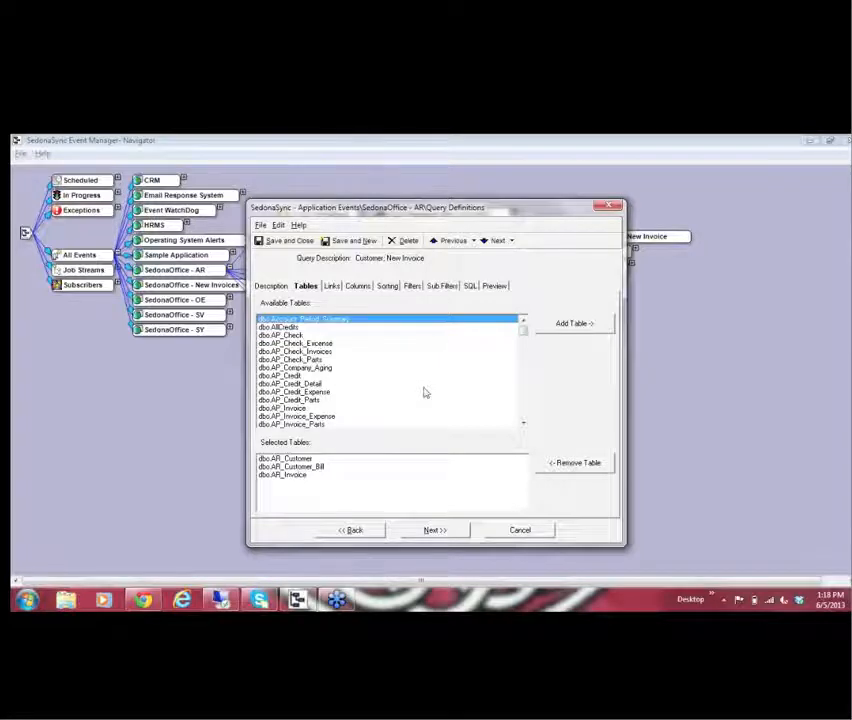
# Examine the query's table links and the blank new table link form, cancelling it without adding a link.
pyautogui.click(331, 287)
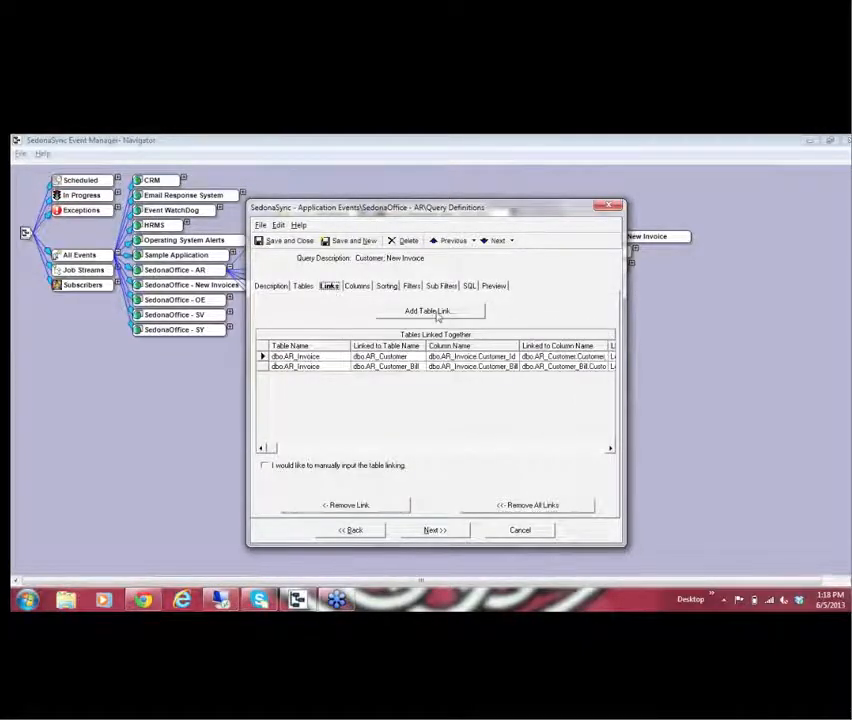
pyautogui.click(436, 314)
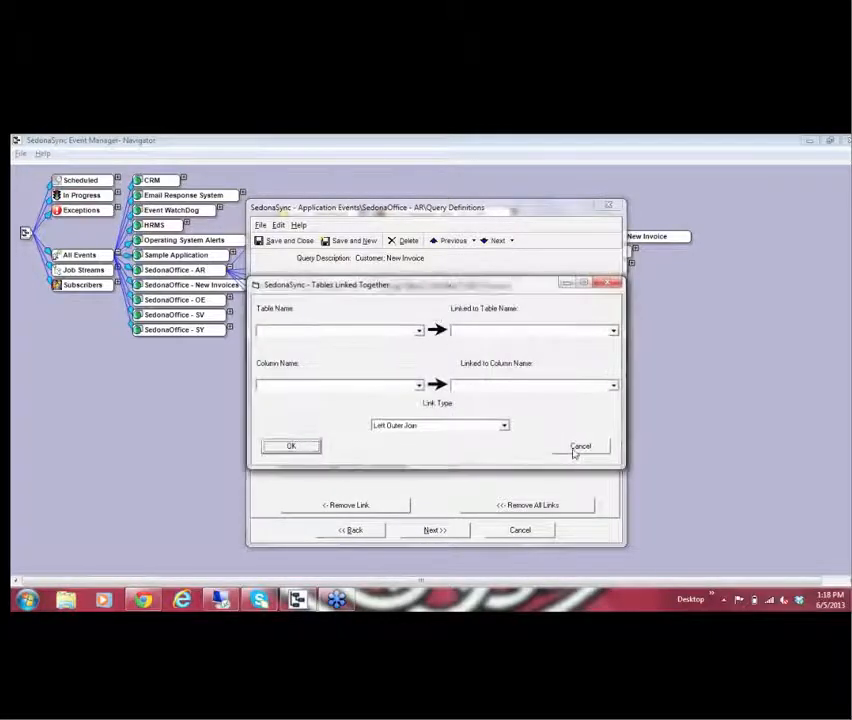
pyautogui.click(578, 448)
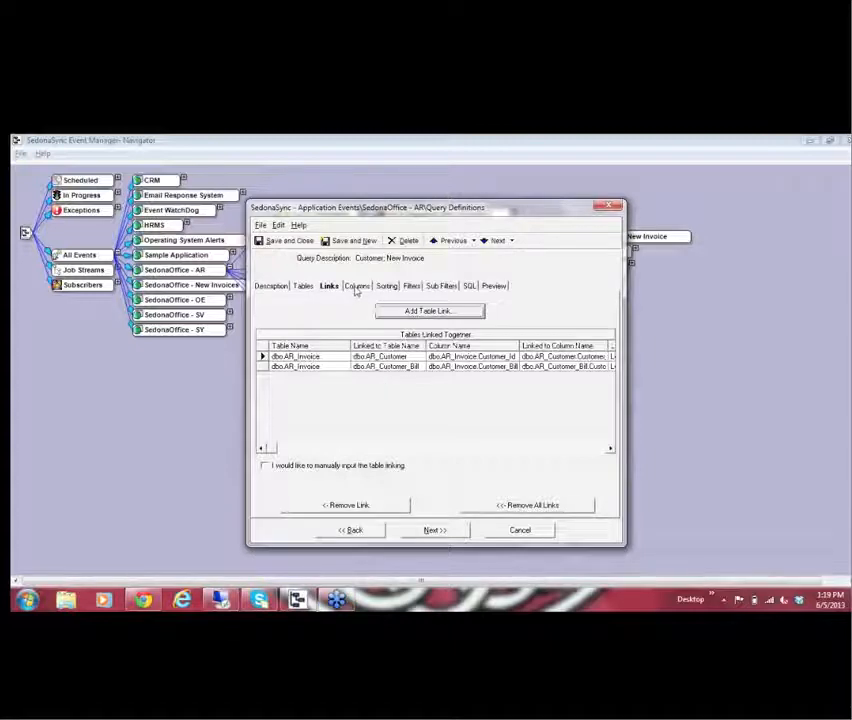
pyautogui.click(305, 288)
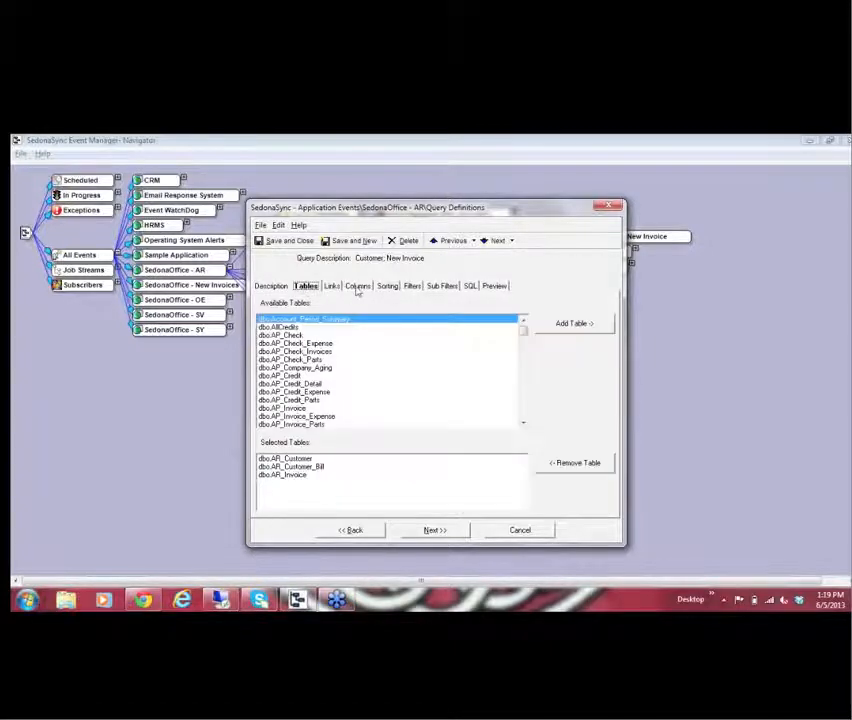
# Examine the columns available to the query, the columns selected for it, and which one is marked unique.
pyautogui.click(357, 287)
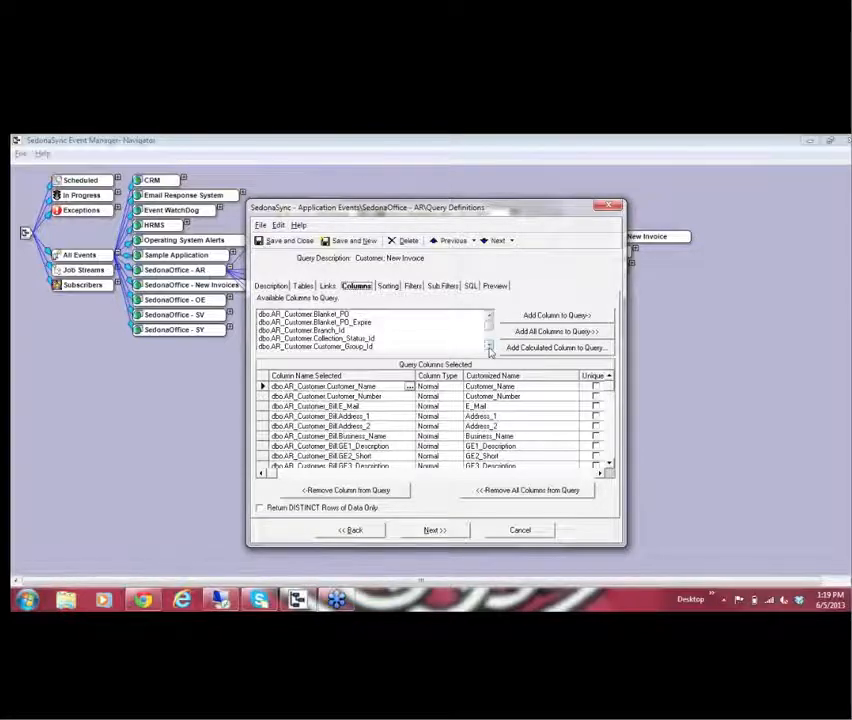
pyautogui.click(489, 347)
pyautogui.click(489, 347)
pyautogui.moveTo(489, 347); pyautogui.dragTo(489, 324)
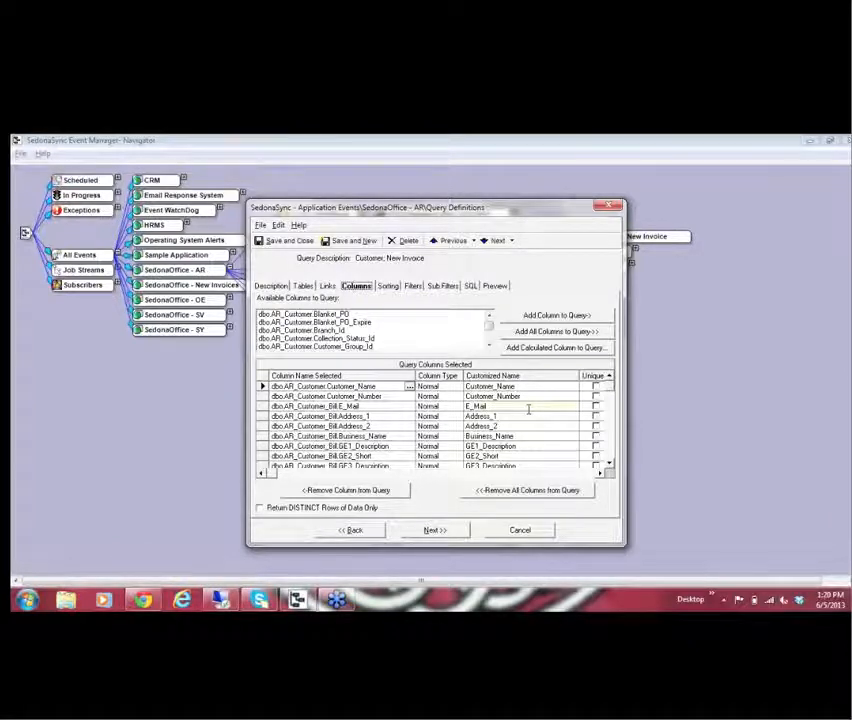
pyautogui.click(611, 467)
pyautogui.click(611, 467)
pyautogui.click(611, 467)
pyautogui.click(611, 467)
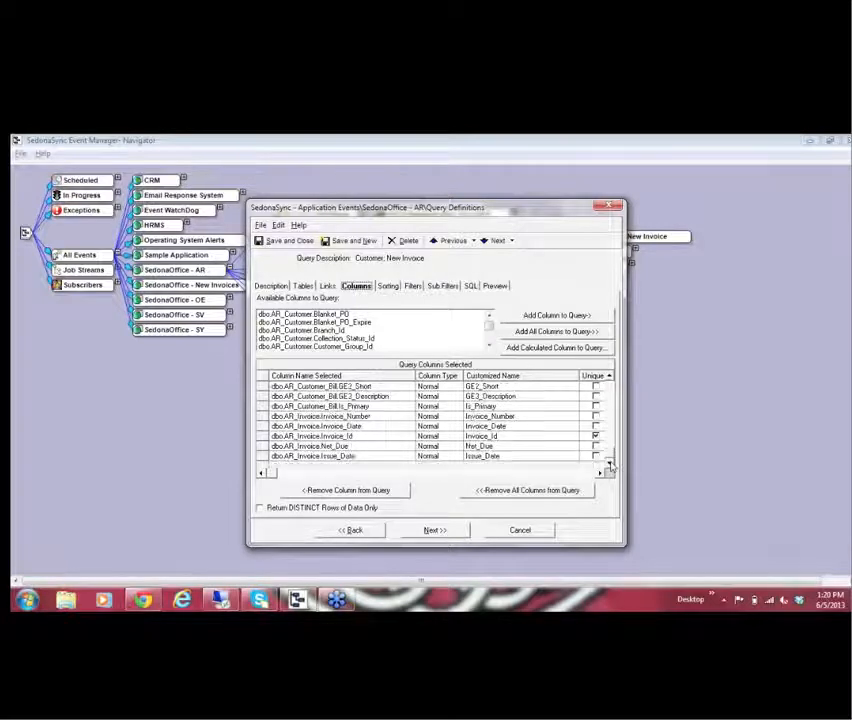
pyautogui.moveTo(611, 402); pyautogui.dragTo(611, 378)
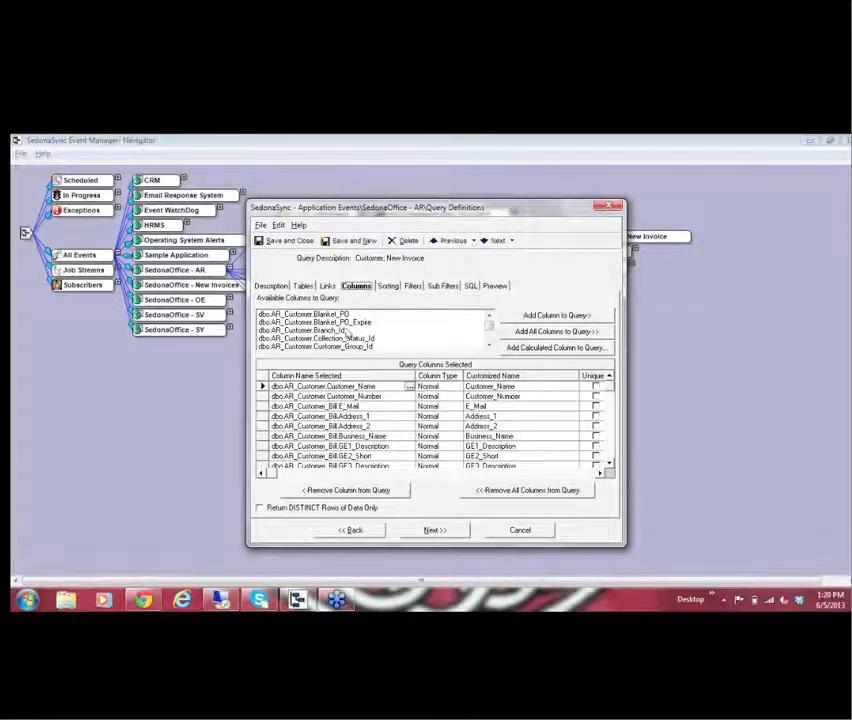
# Review the query's sorting columns, filter conditions and sub filters.
pyautogui.click(388, 288)
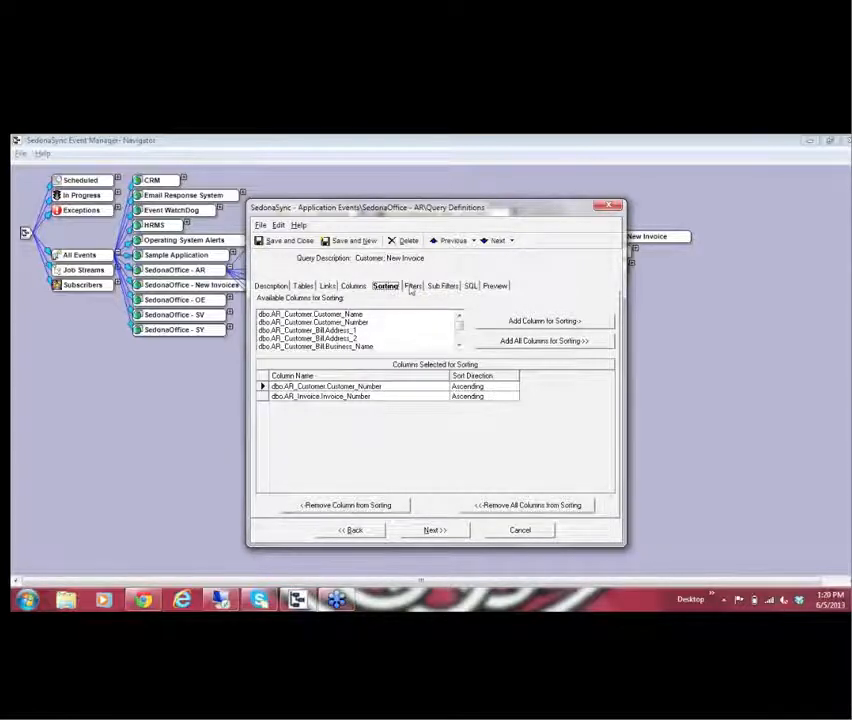
pyautogui.click(410, 287)
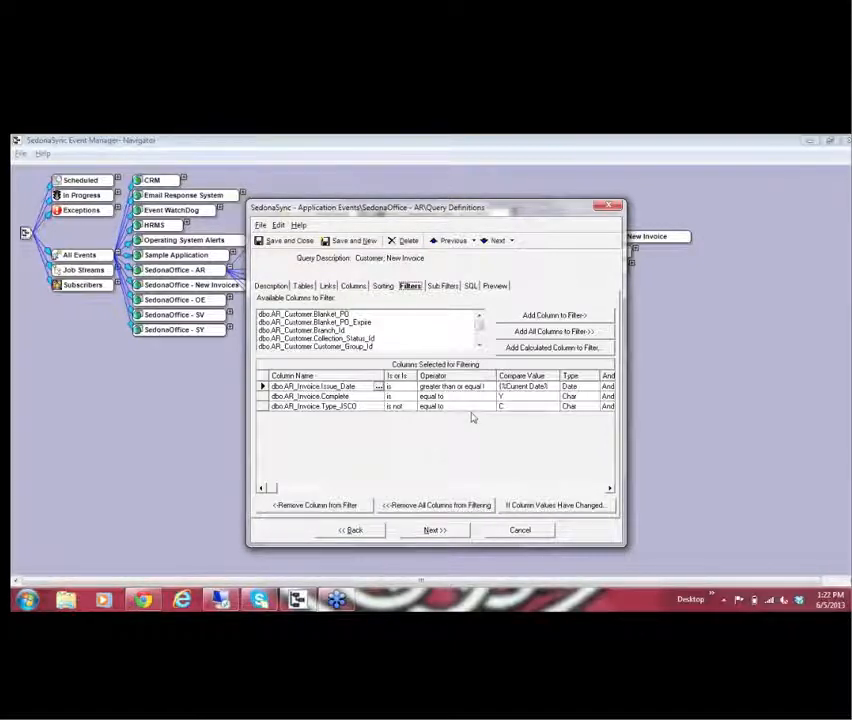
pyautogui.click(442, 286)
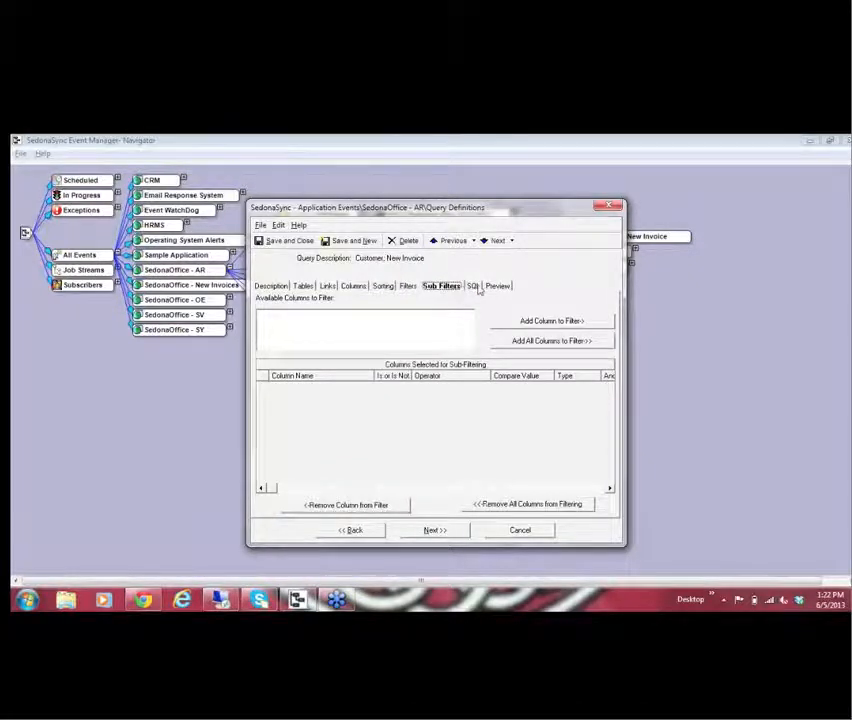
pyautogui.click(474, 287)
pyautogui.click(443, 288)
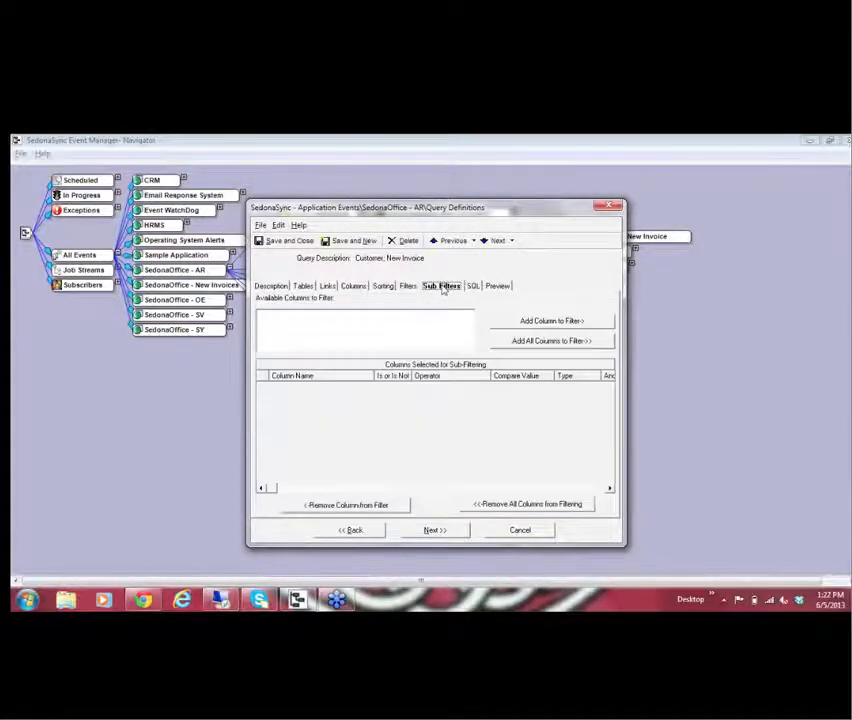
# Read the SQL generated for the query and preview the records it returns.
pyautogui.click(474, 289)
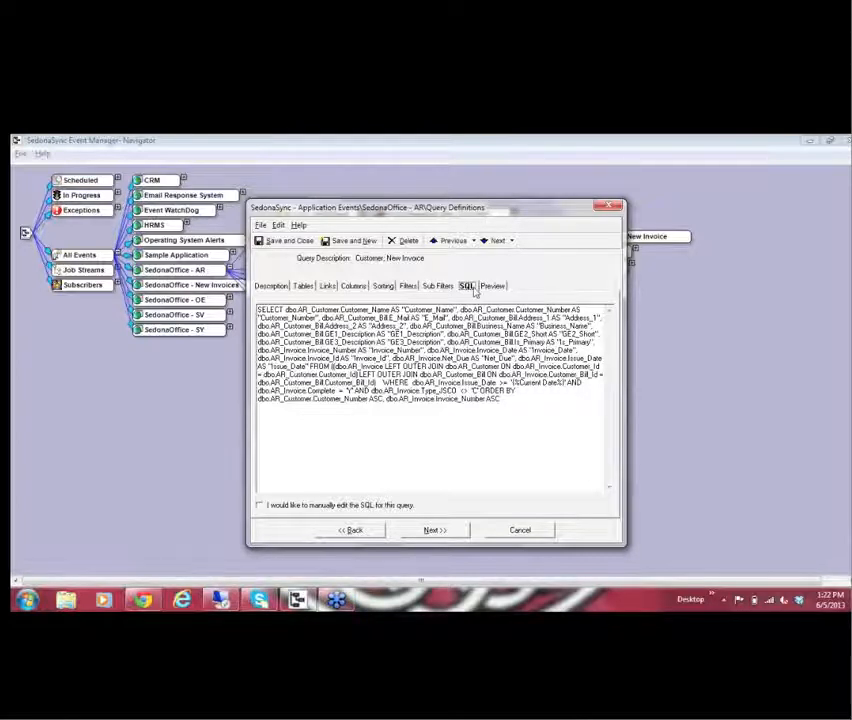
pyautogui.click(491, 287)
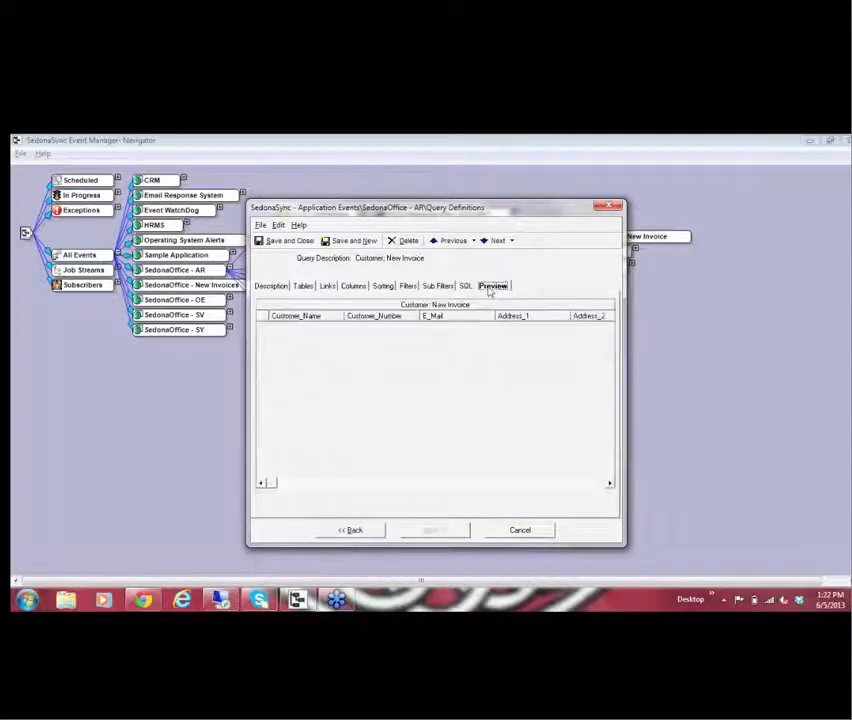
# Compare the query's filters with its record preview, and set the dbo.AR_Invoice.Issue_Date filter condition to "is not".
pyautogui.click(416, 289)
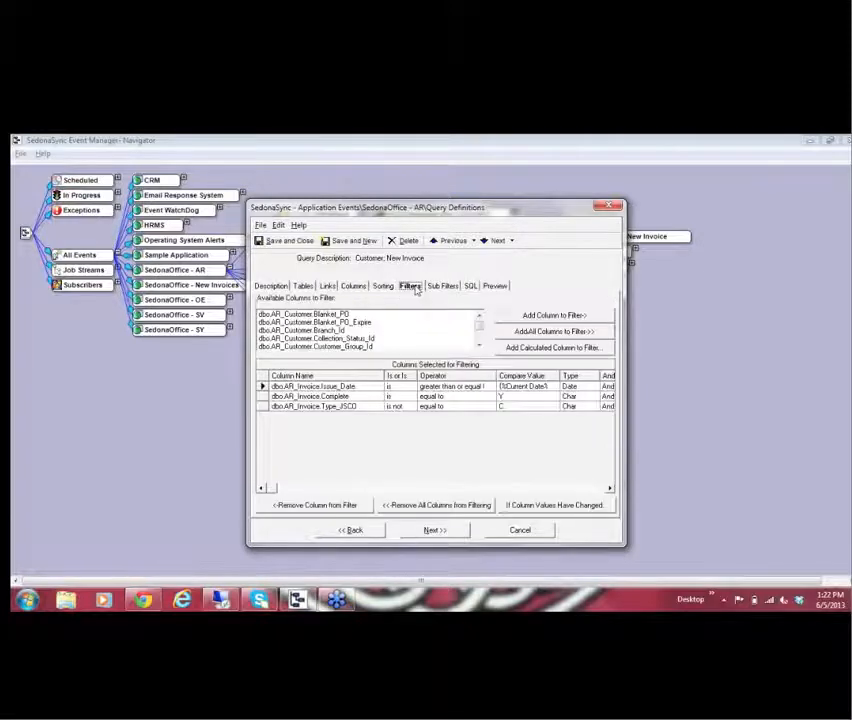
pyautogui.click(496, 288)
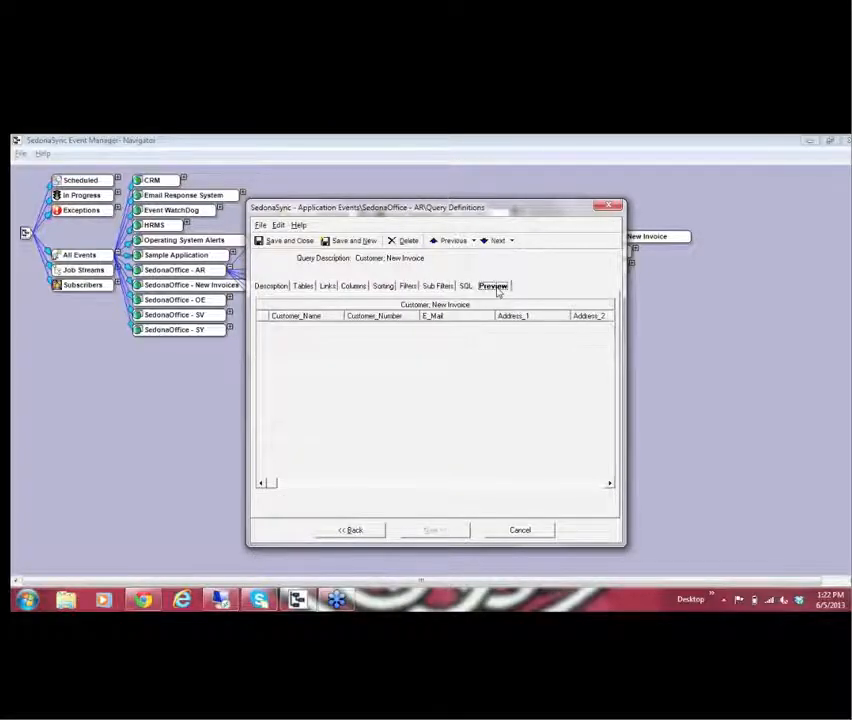
pyautogui.click(409, 287)
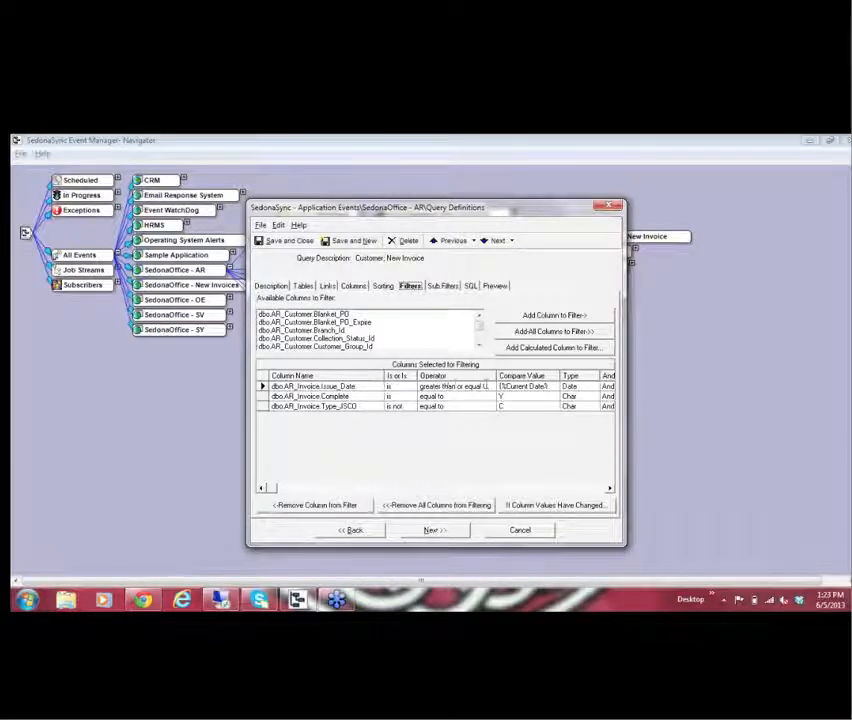
pyautogui.click(411, 387)
pyautogui.click(411, 387)
pyautogui.click(399, 404)
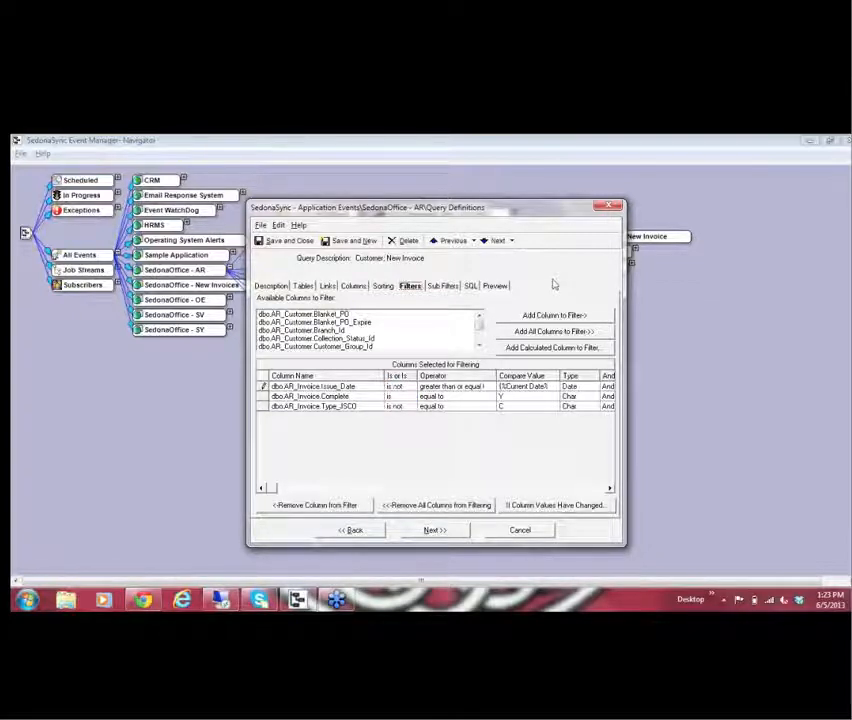
# Preview the records returned with the changed filter and look through the preview columns from Customer_Name to the last ones and back.
pyautogui.click(493, 287)
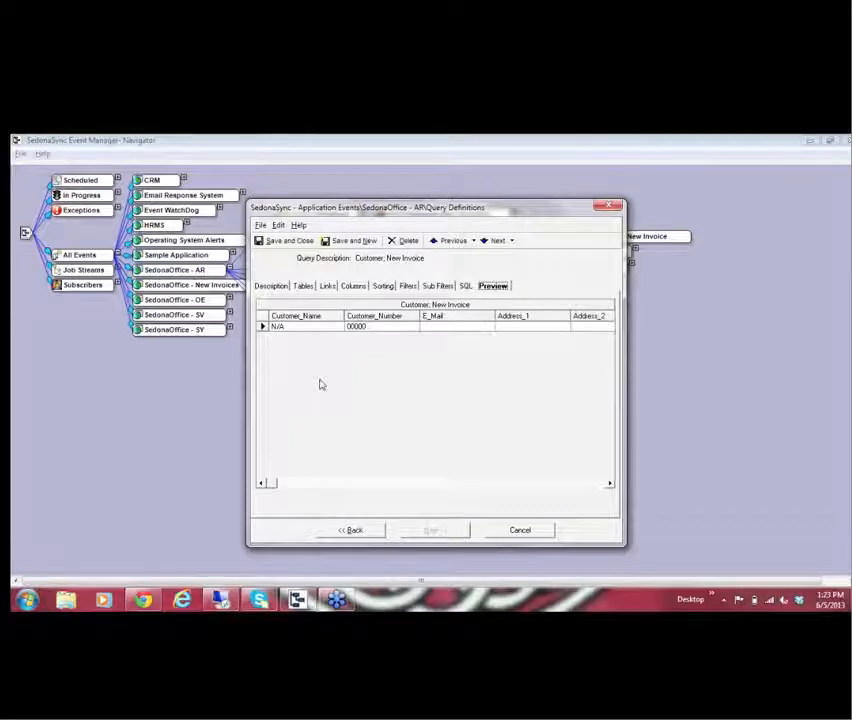
pyautogui.click(582, 488)
pyautogui.click(582, 491)
pyautogui.click(582, 491)
pyautogui.click(582, 491)
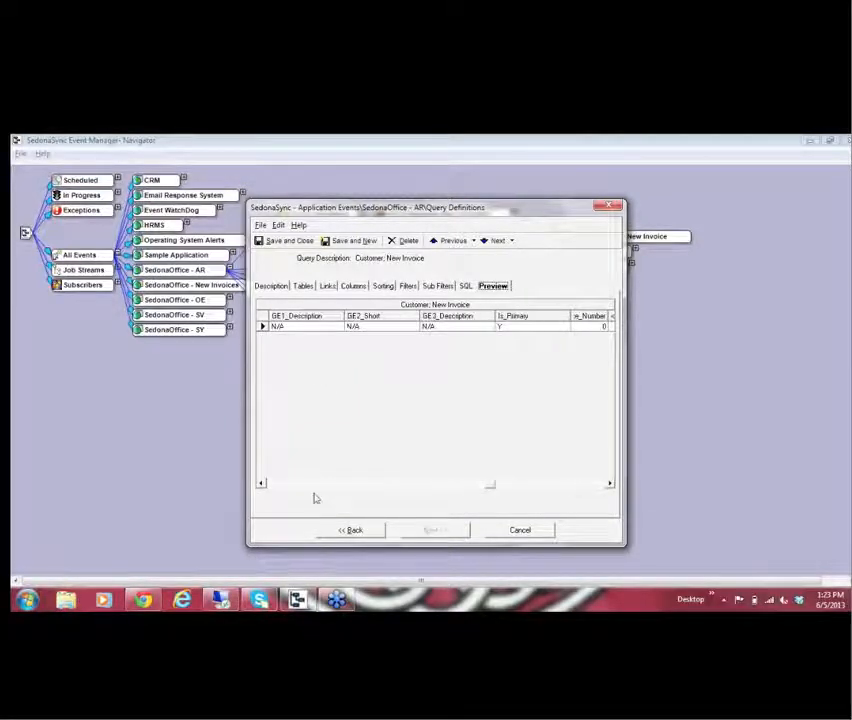
pyautogui.click(280, 488)
pyautogui.click(280, 488)
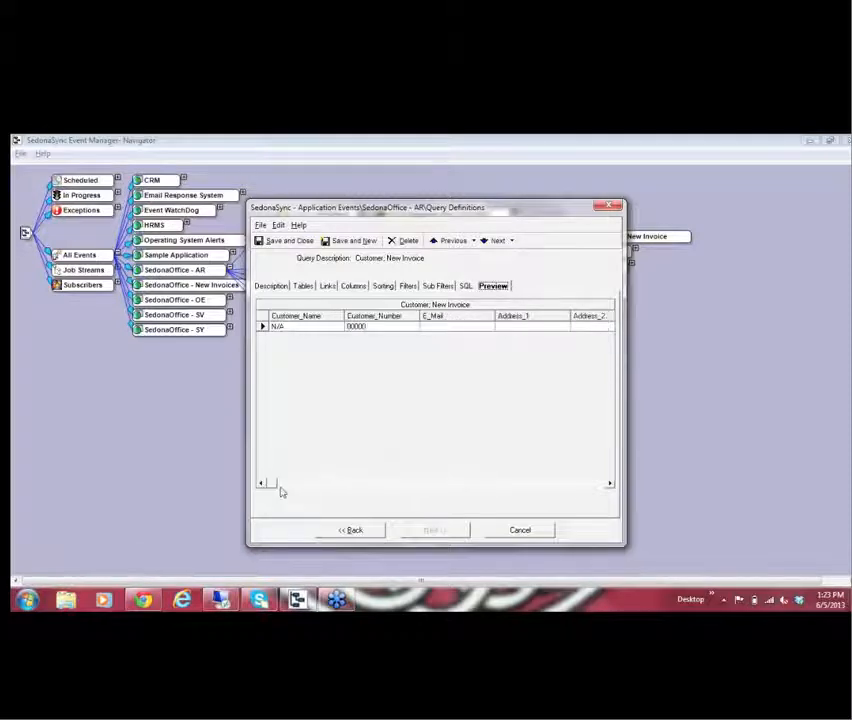
# Set the dbo.AR_Invoice.Issue_Date filter condition to "is" and close the query definition without saving changes.
pyautogui.click(406, 288)
pyautogui.click(410, 387)
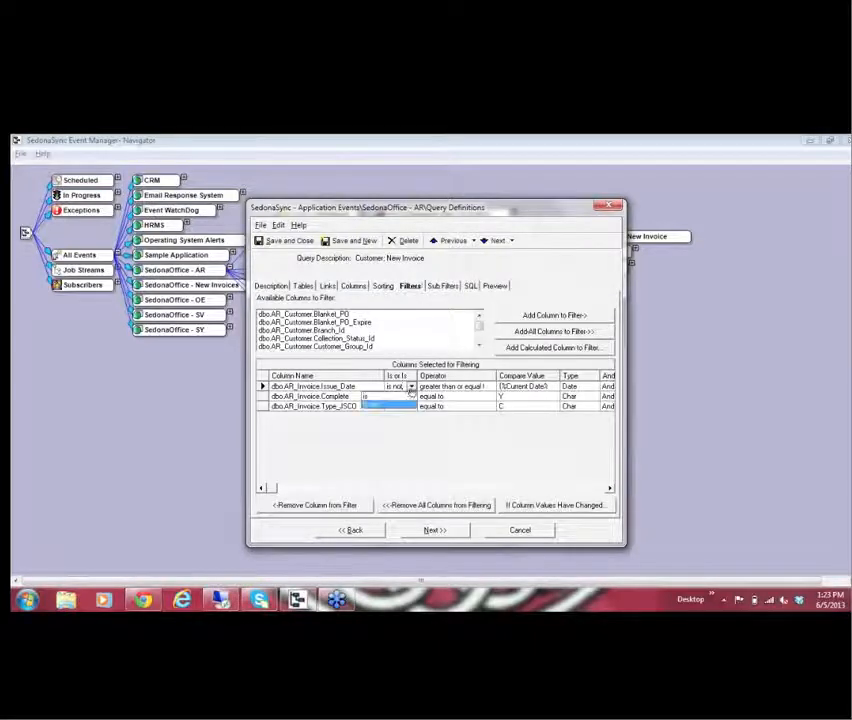
pyautogui.click(396, 396)
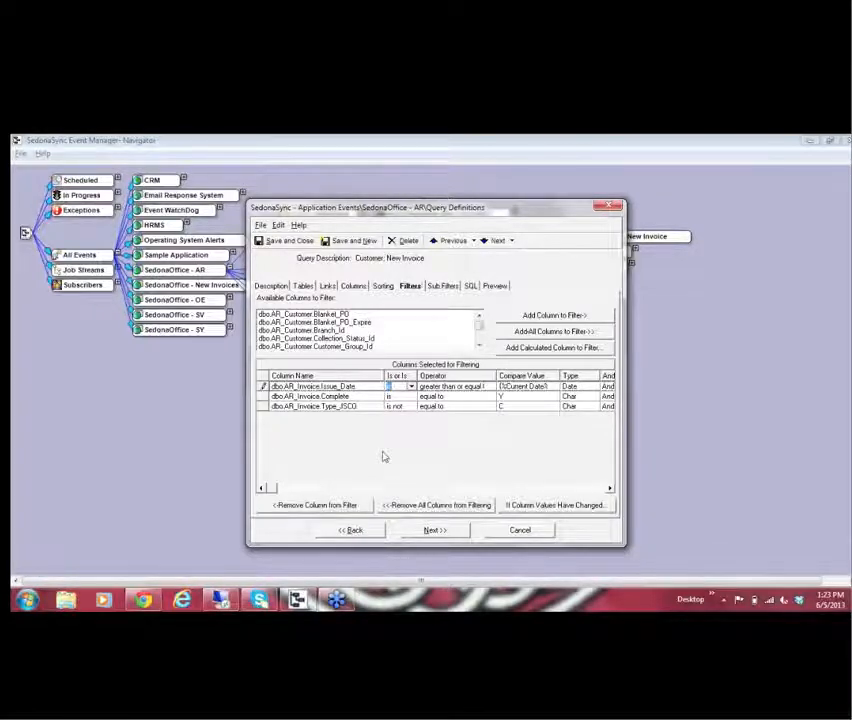
pyautogui.click(518, 531)
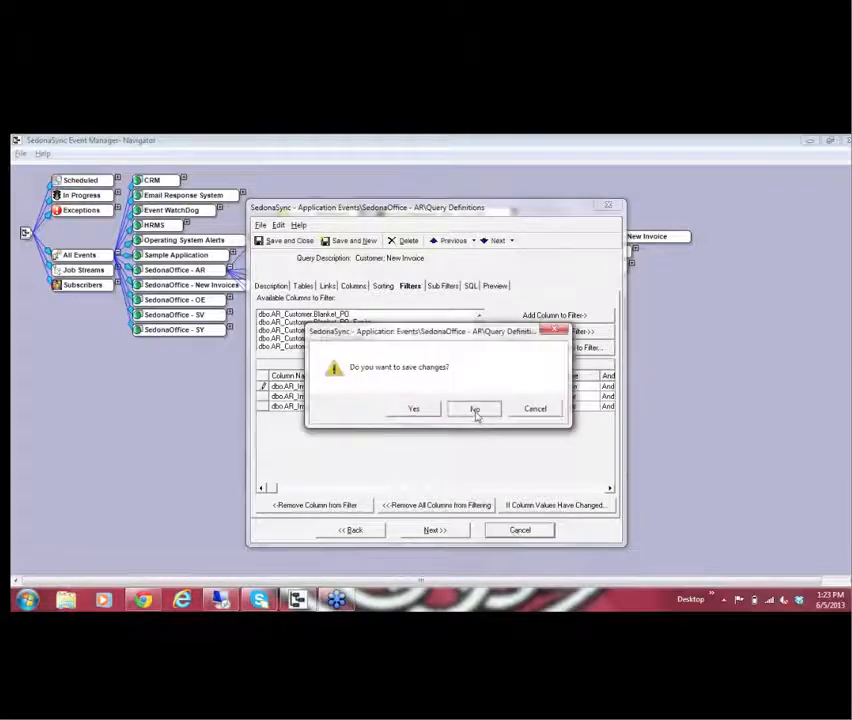
pyautogui.click(475, 411)
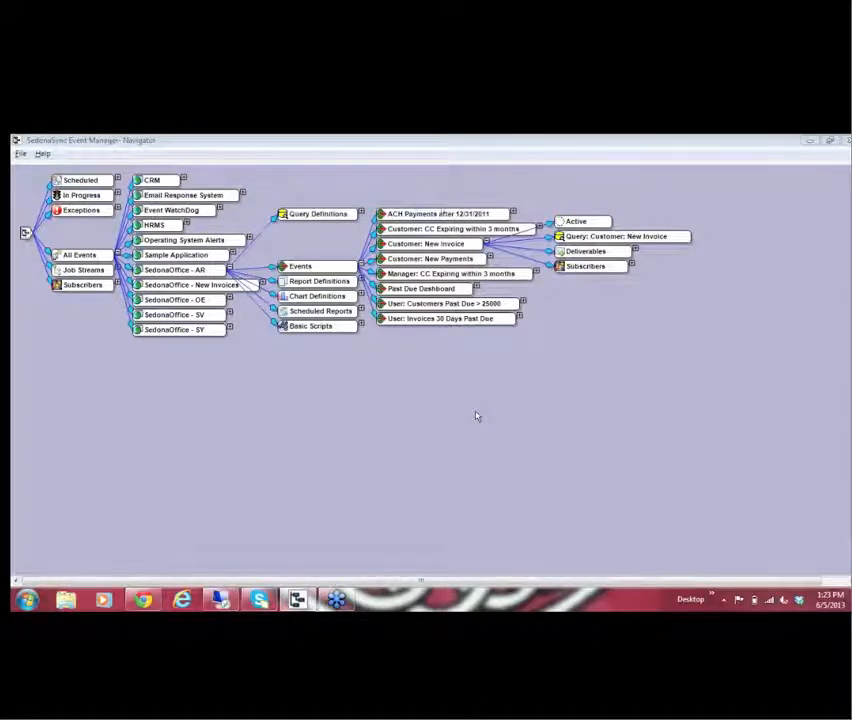
# Collapse the Customer: New Invoice event, its Events list and the SedonaOffice - AR application in the event tree.
pyautogui.click(488, 244)
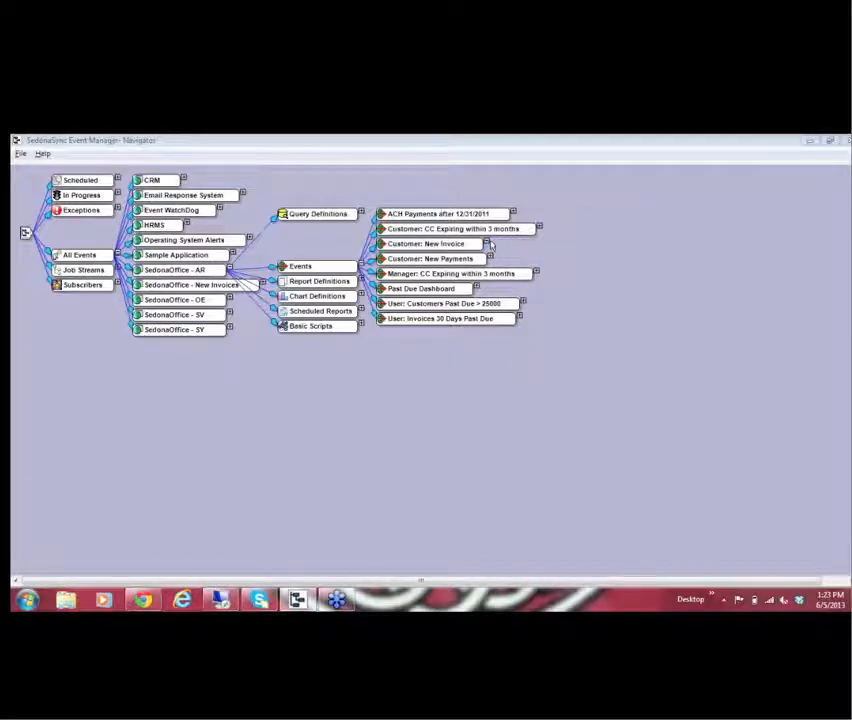
pyautogui.click(361, 266)
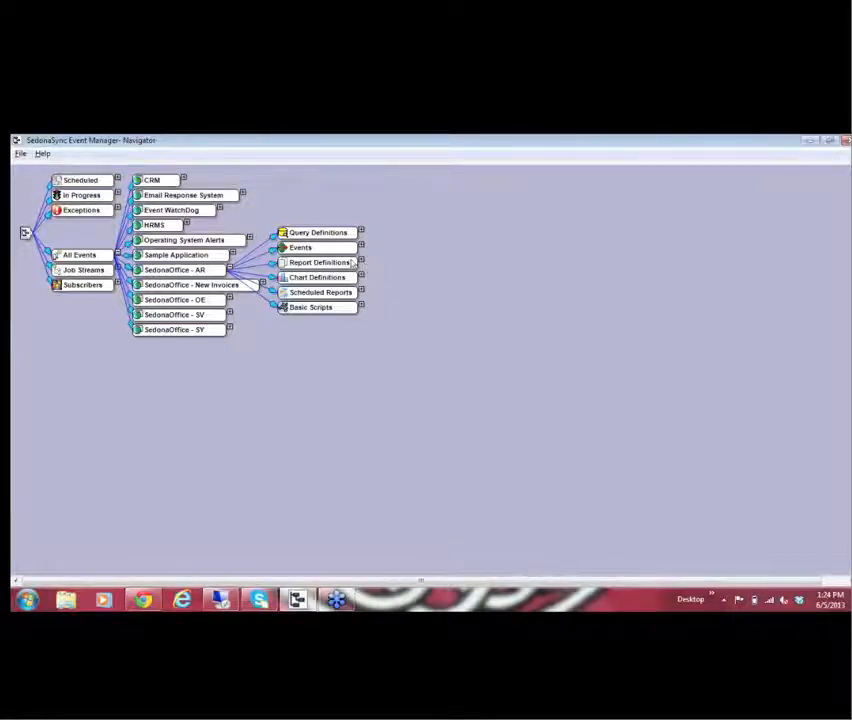
pyautogui.click(229, 268)
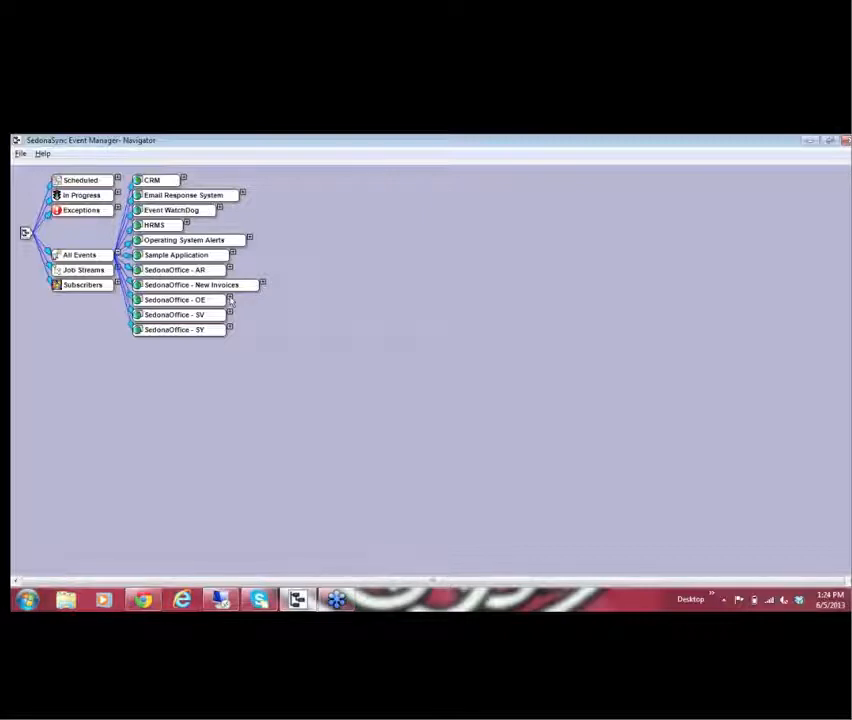
# Expand the Events list under SedonaOffice - OE, keeping the current Windows color scheme with no further reminders.
pyautogui.click(229, 299)
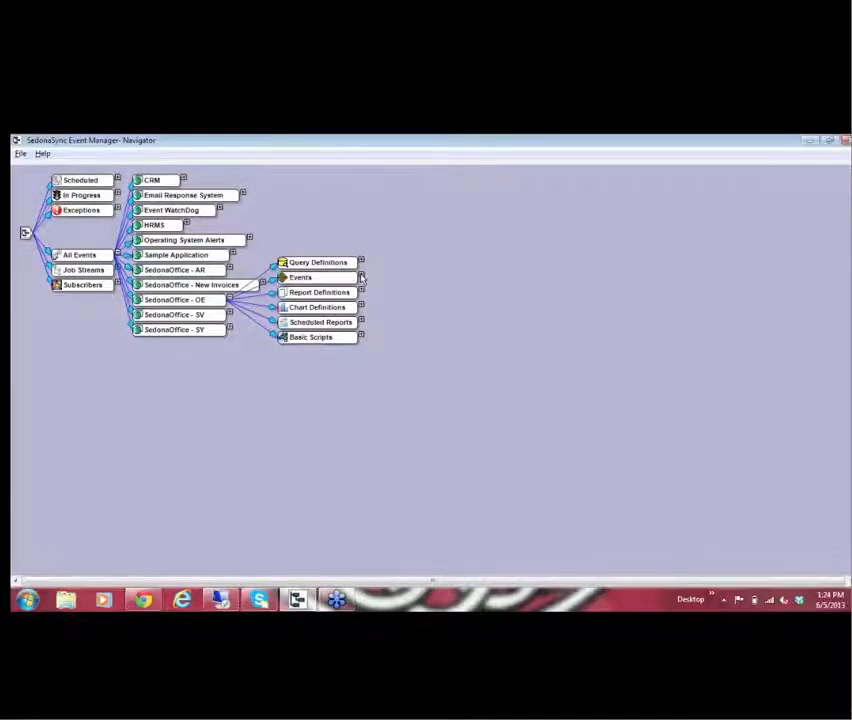
pyautogui.click(361, 277)
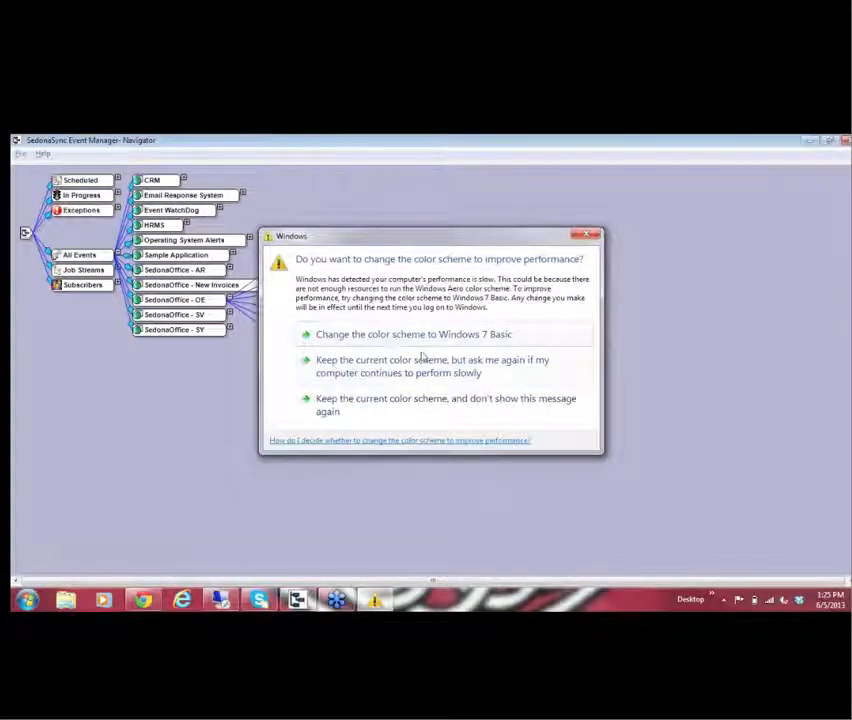
pyautogui.click(416, 398)
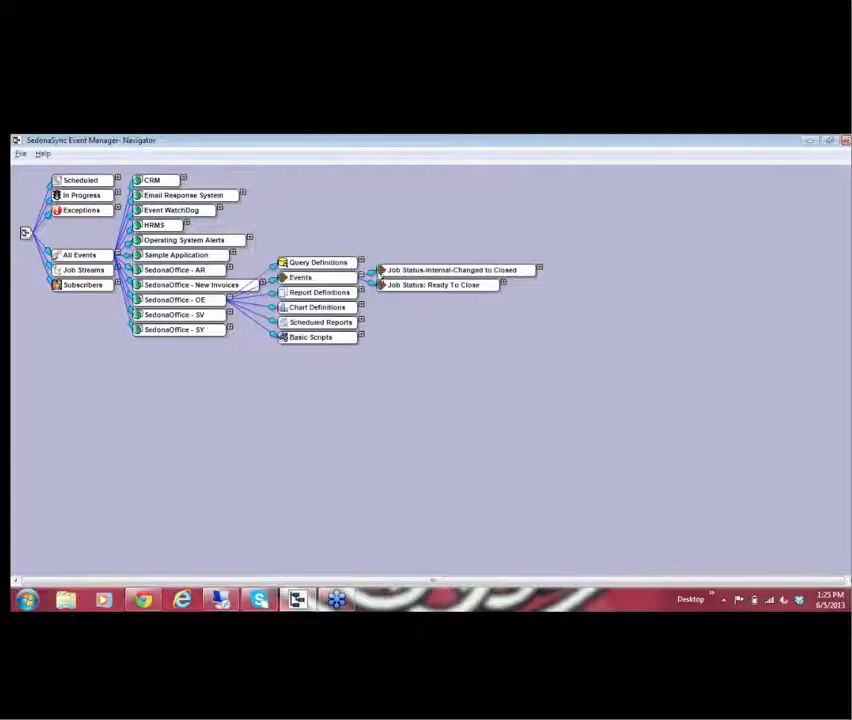
pyautogui.click(362, 276)
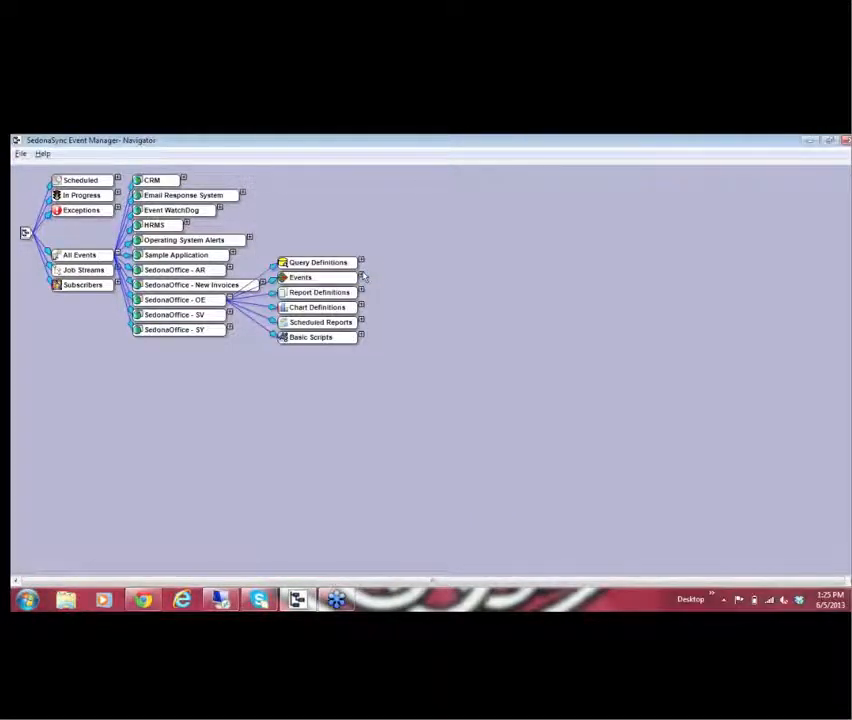
pyautogui.click(362, 277)
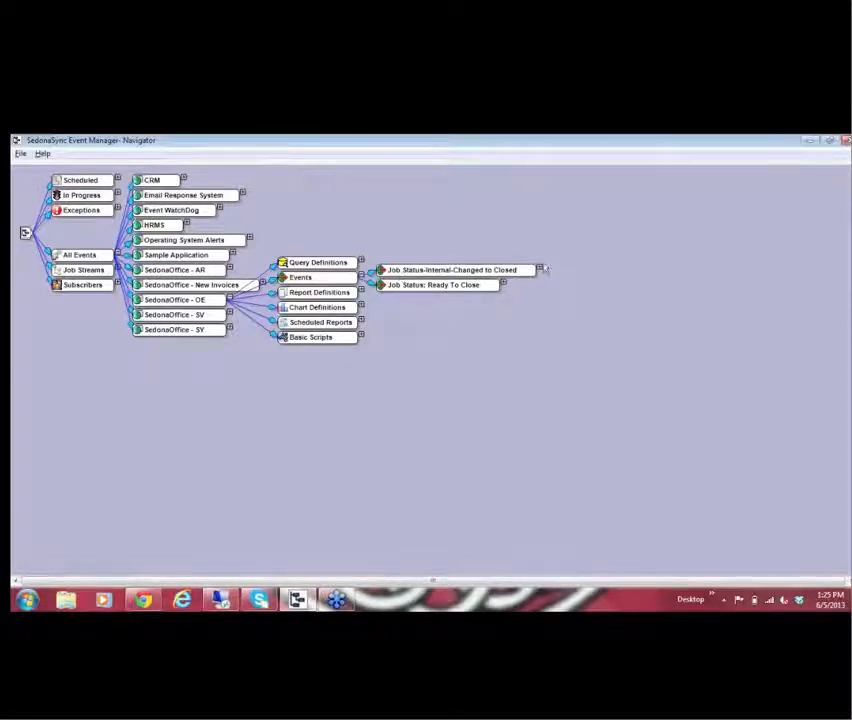
# Expand the Job Status-Internal-Changed to Closed event and open its Job Status Changed to Closed query for editing.
pyautogui.click(540, 269)
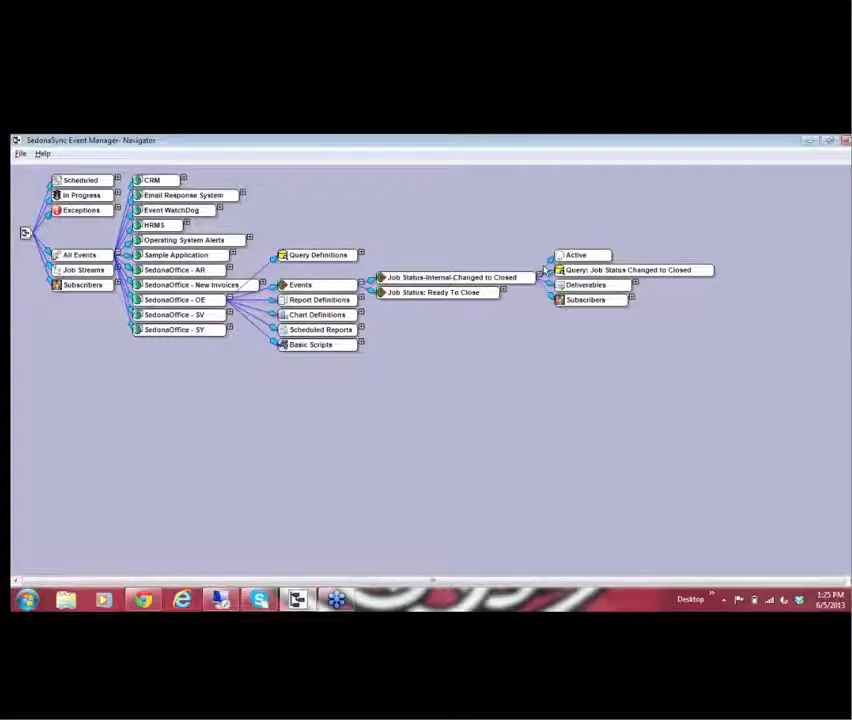
pyautogui.rightClick(607, 279)
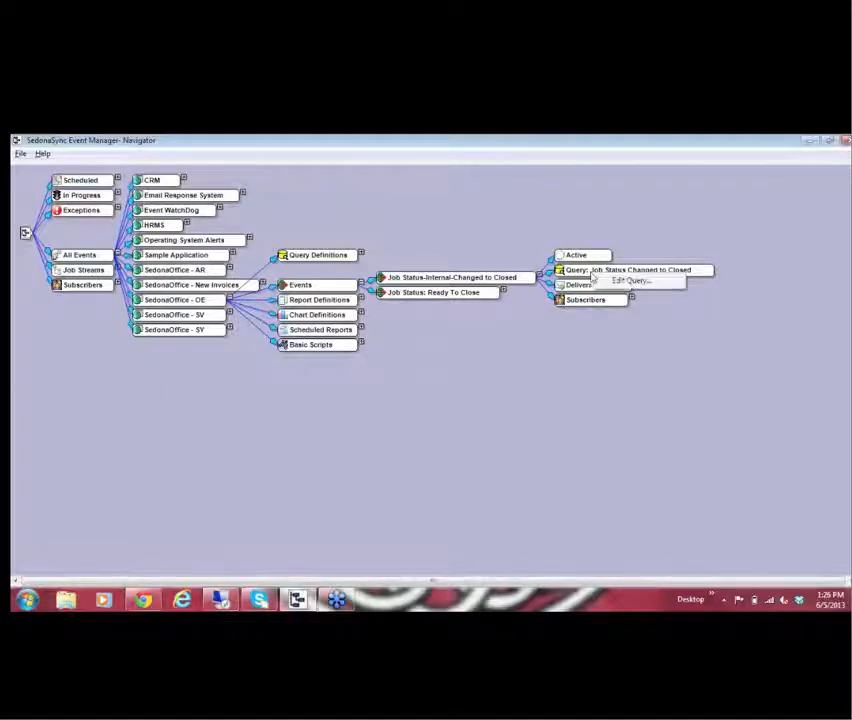
pyautogui.click(612, 281)
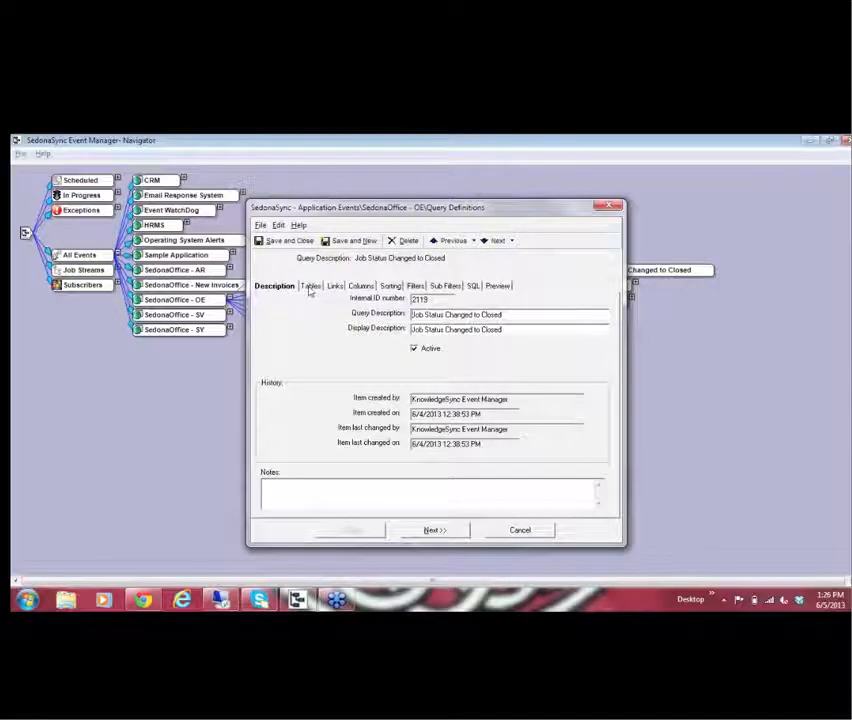
# Examine the tables selected for the Job Status Changed to Closed query, going through them from AR_Branch to OE_Job_Type.
pyautogui.click(310, 287)
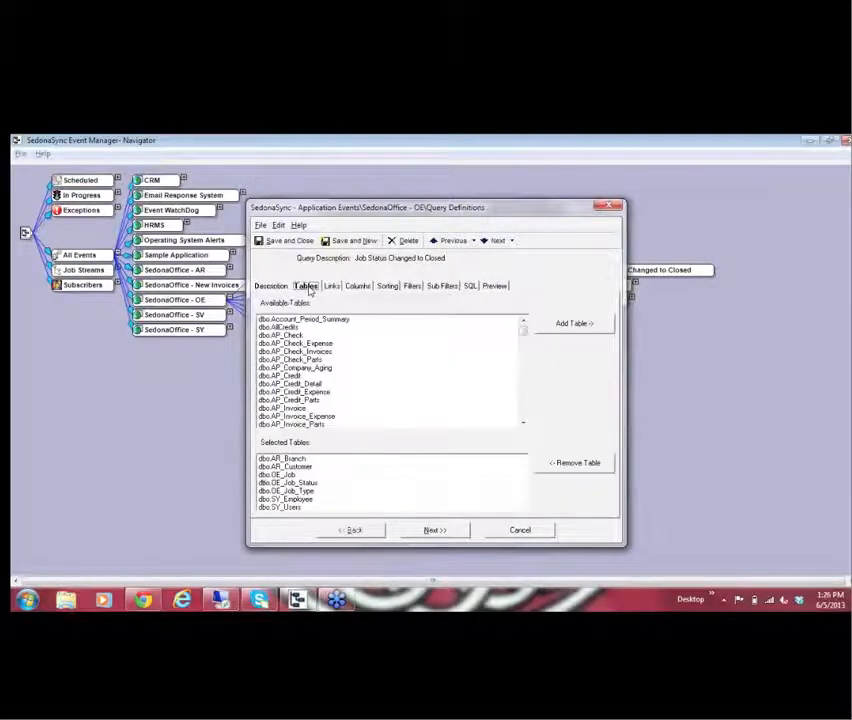
pyautogui.click(418, 469)
pyautogui.press('Up')
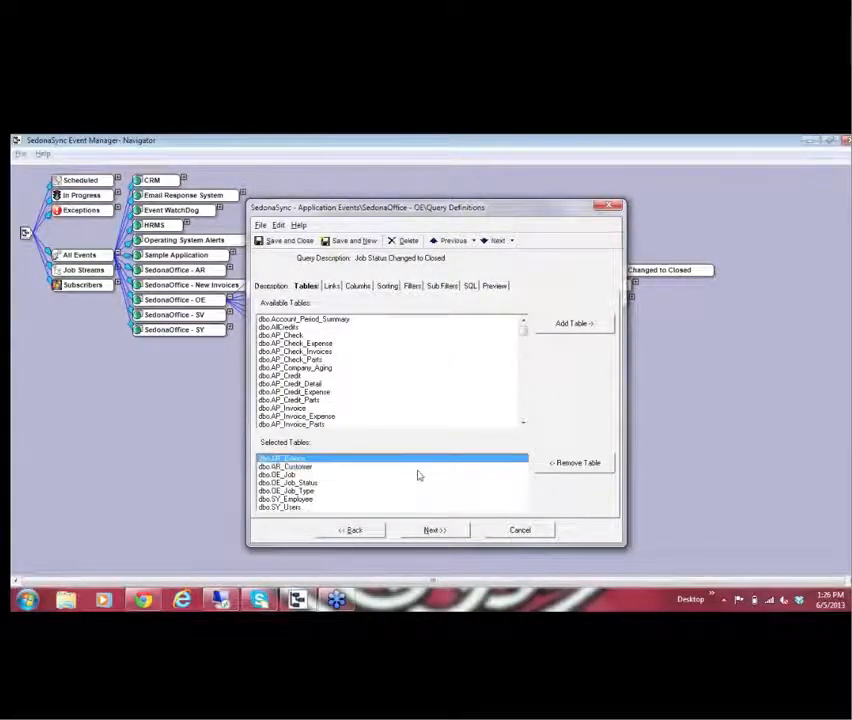
pyautogui.press('Down')
pyautogui.press('Down')
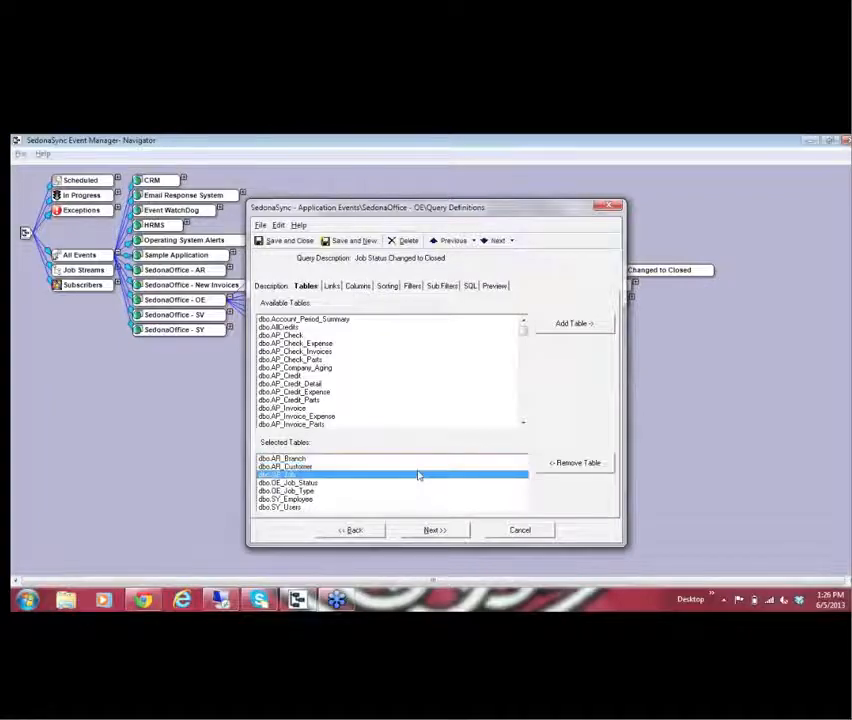
pyautogui.press('Down')
pyautogui.press('Down')
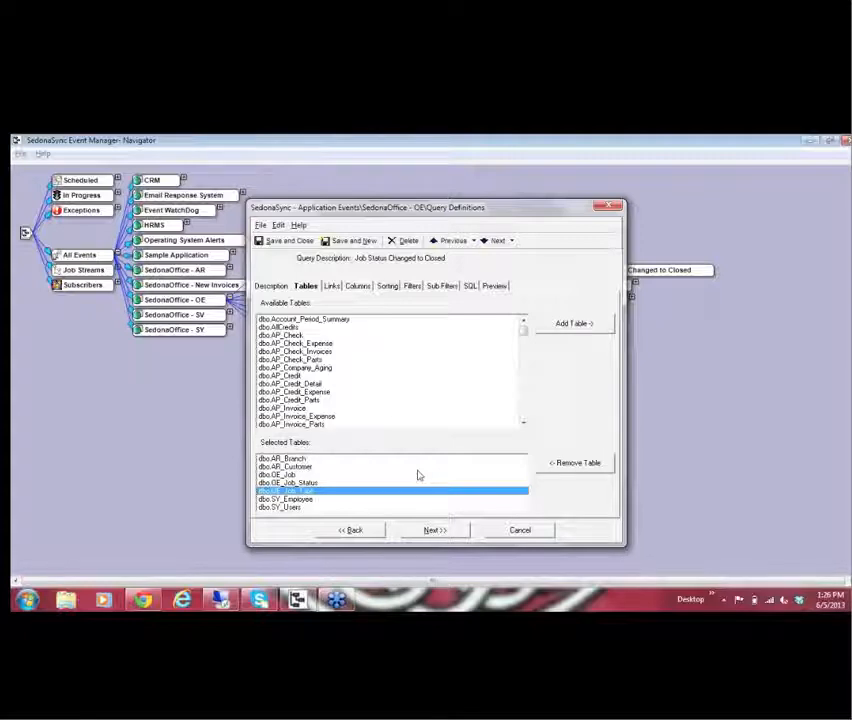
# Review the job status query's table links and the blank form for a new link, cancelling it without adding one.
pyautogui.click(332, 288)
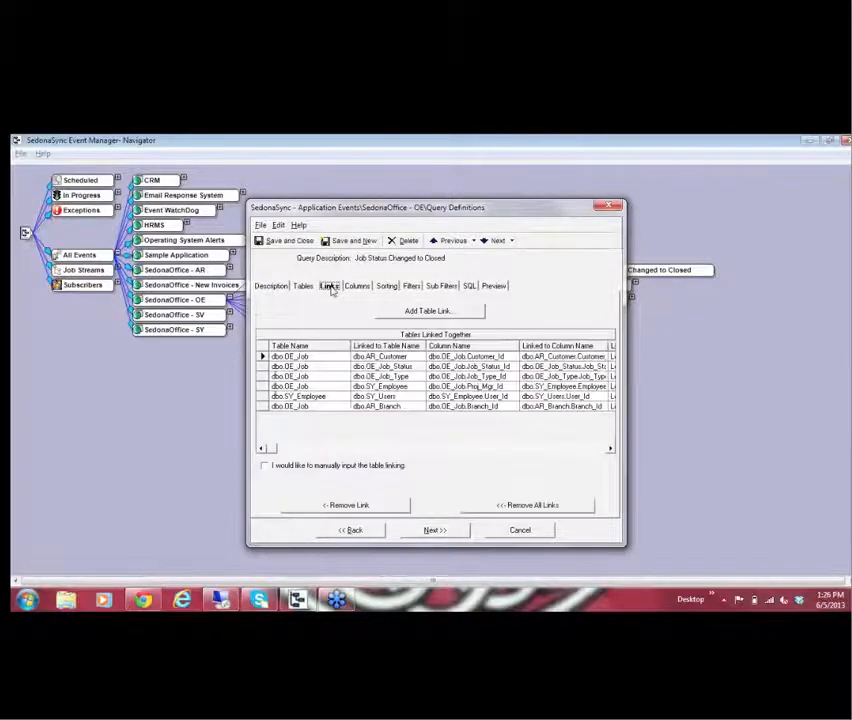
pyautogui.click(425, 312)
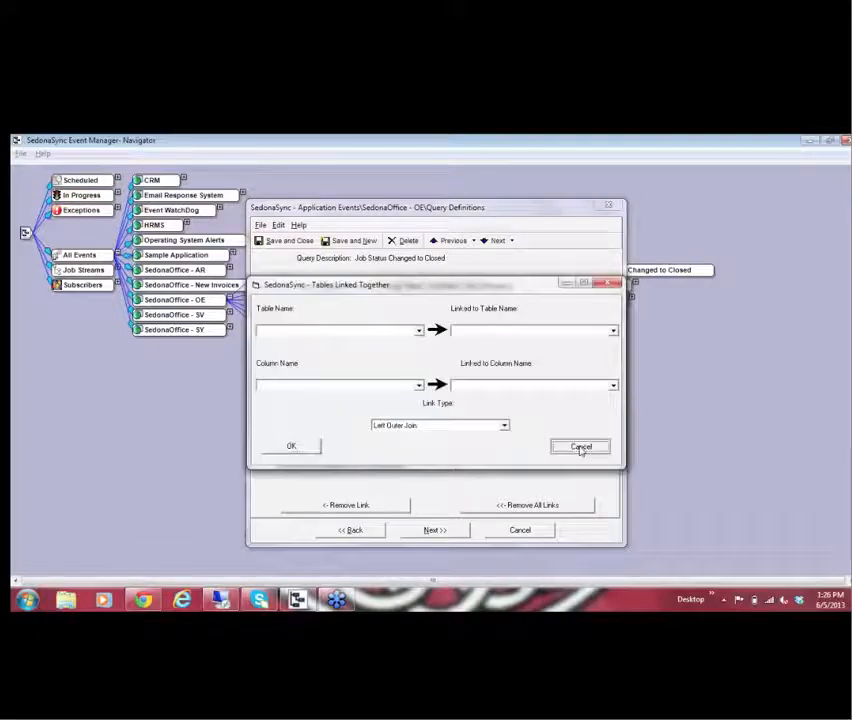
pyautogui.click(579, 447)
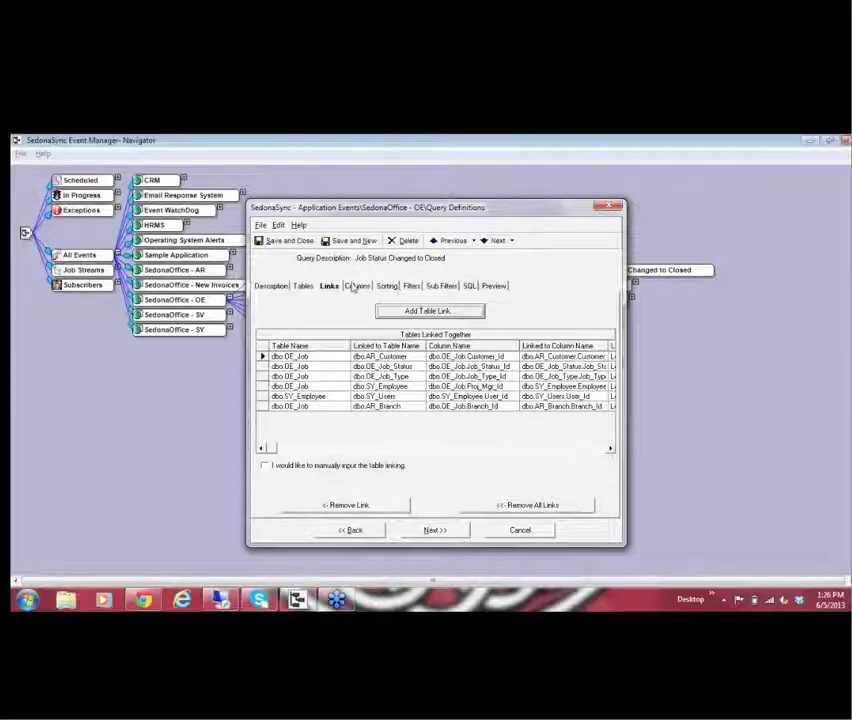
# Review the columns selected for the job status query and the columns it is sorted by.
pyautogui.click(355, 287)
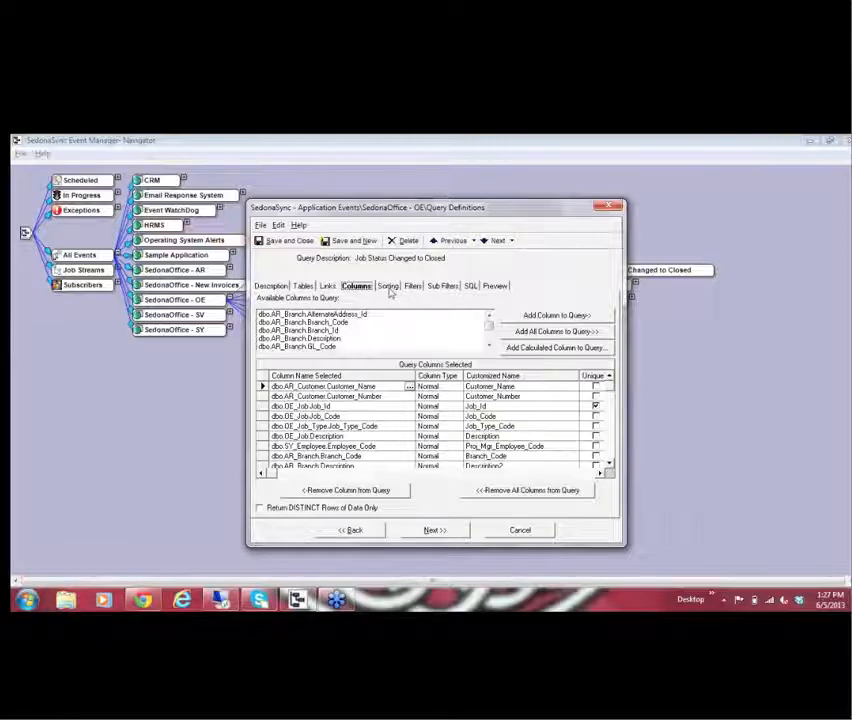
pyautogui.click(389, 288)
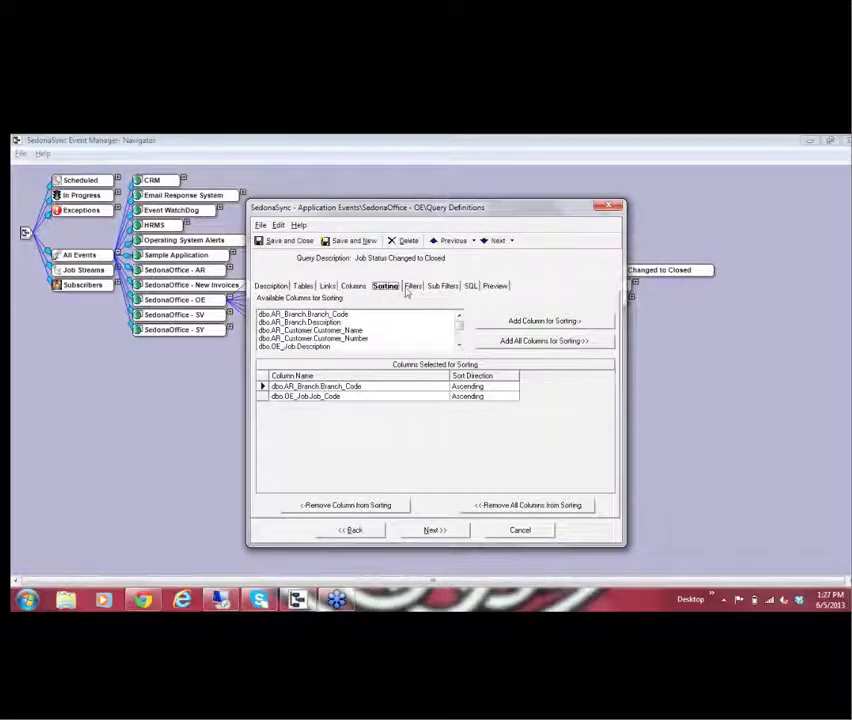
# Review the job status query's filter conditions and open the DATEDIFF condition in the Calculated Column Editor.
pyautogui.click(411, 286)
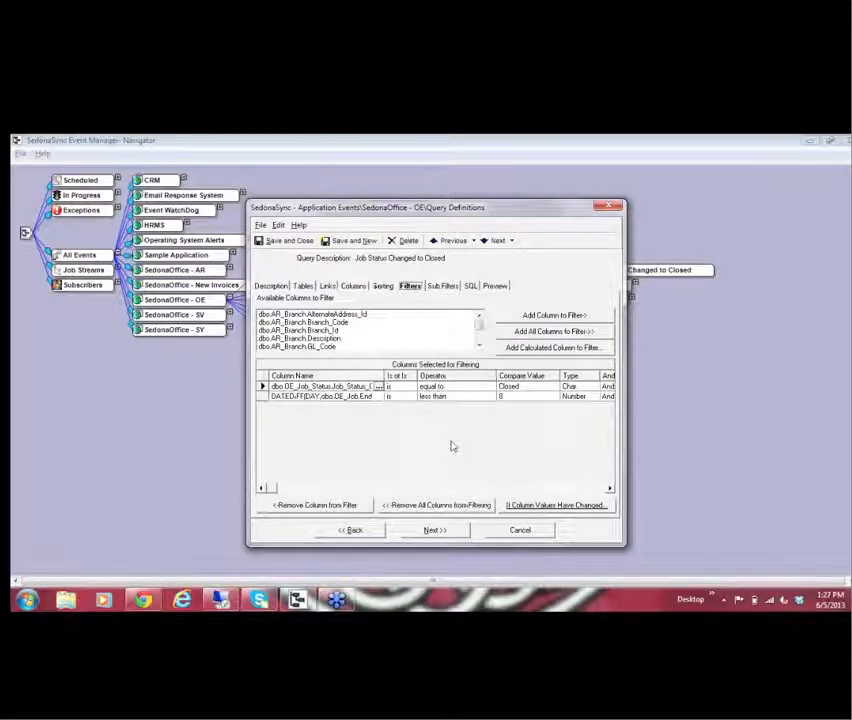
pyautogui.moveTo(385, 375)
pyautogui.mouseDown()
pyautogui.moveTo(398, 375)
pyautogui.moveTo(370, 376)
pyautogui.mouseUp()
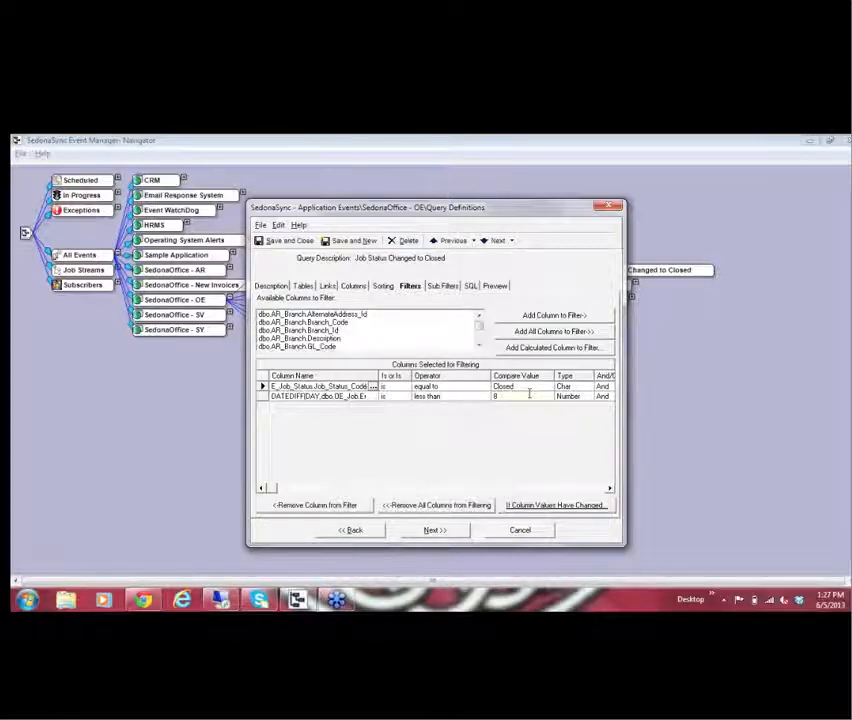
pyautogui.moveTo(382, 375); pyautogui.dragTo(391, 375)
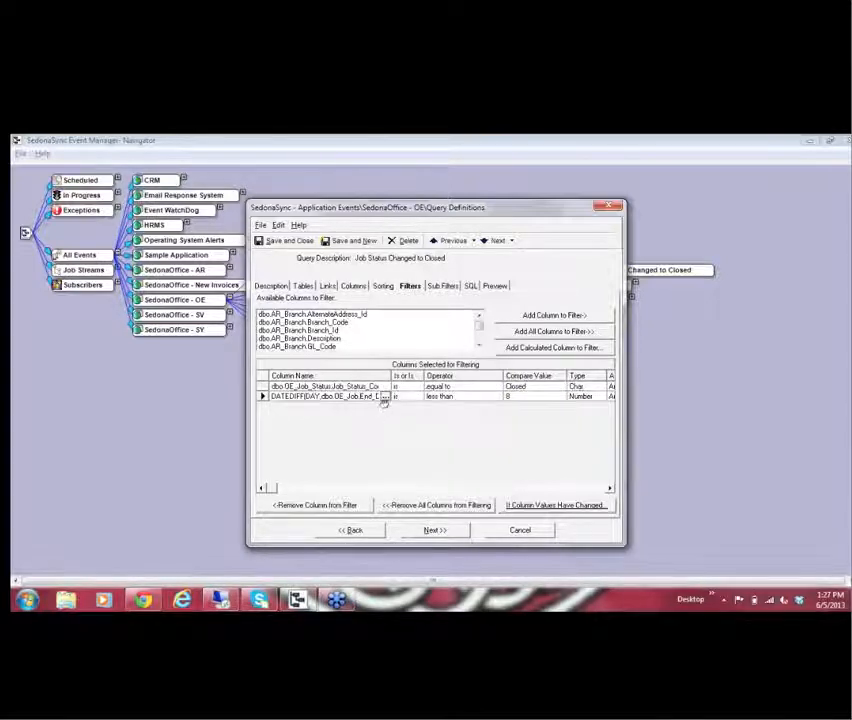
pyautogui.click(385, 397)
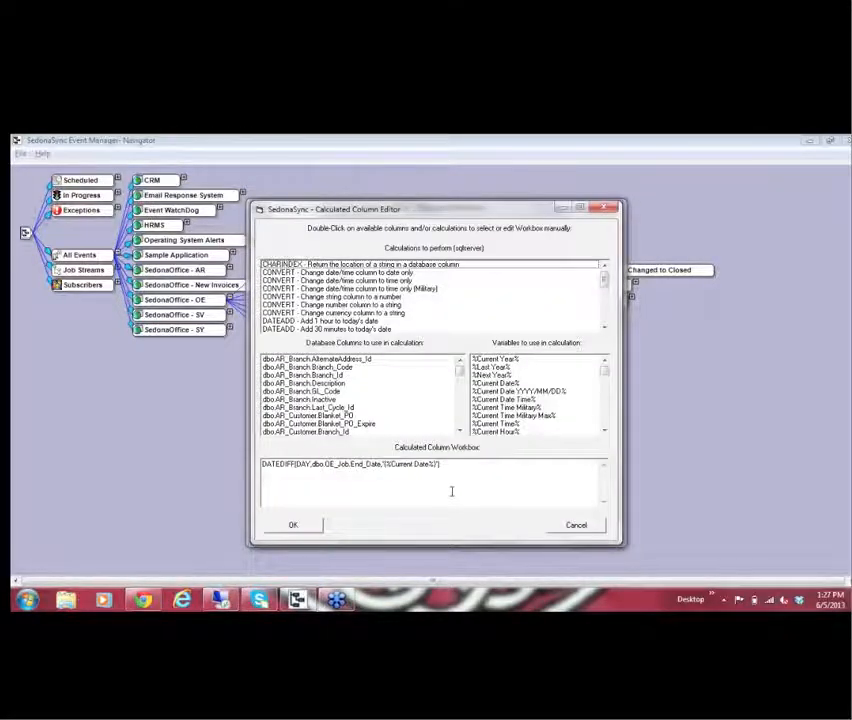
# Close the calculated column without changes and review which job columns the query checks for changed values, comparing them with its selected columns.
pyautogui.click(577, 527)
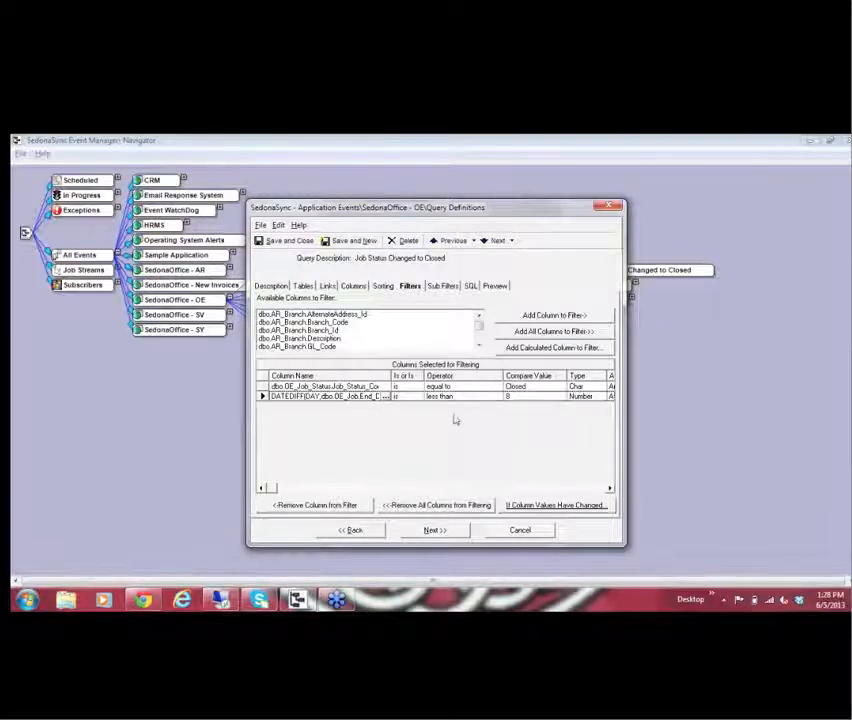
pyautogui.click(558, 507)
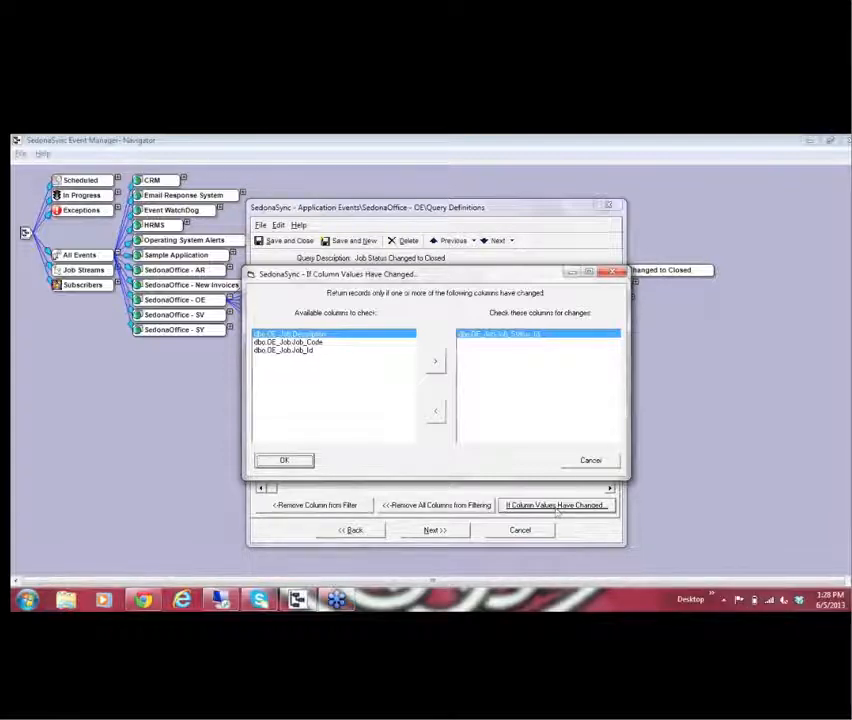
pyautogui.click(592, 461)
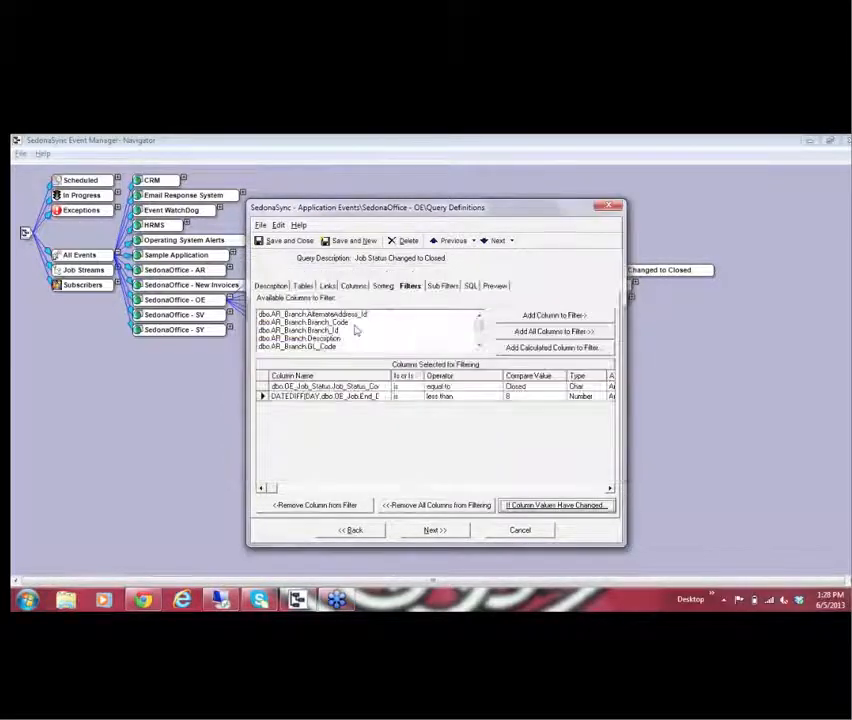
pyautogui.click(356, 286)
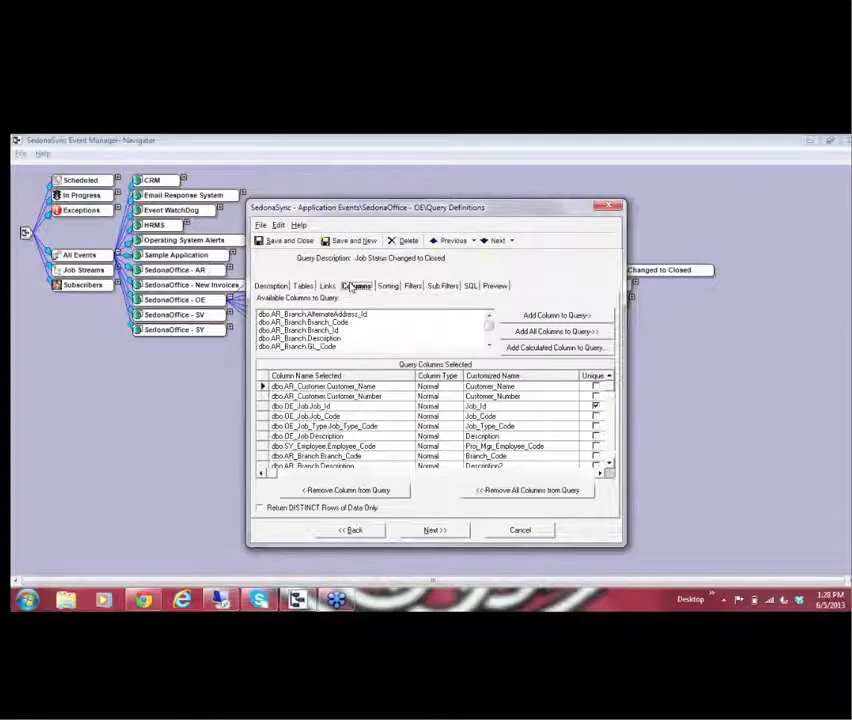
pyautogui.click(417, 287)
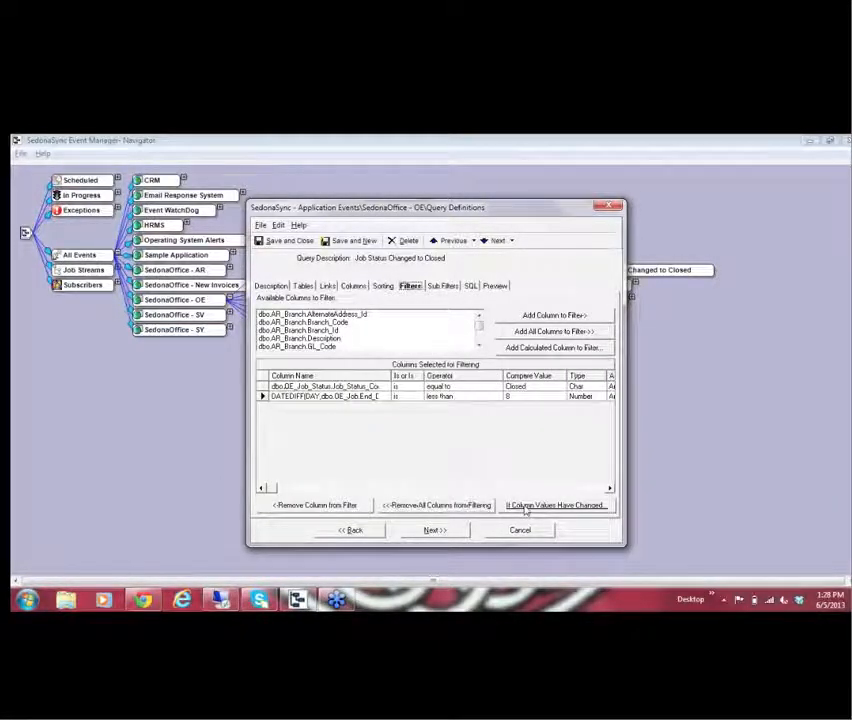
pyautogui.click(525, 509)
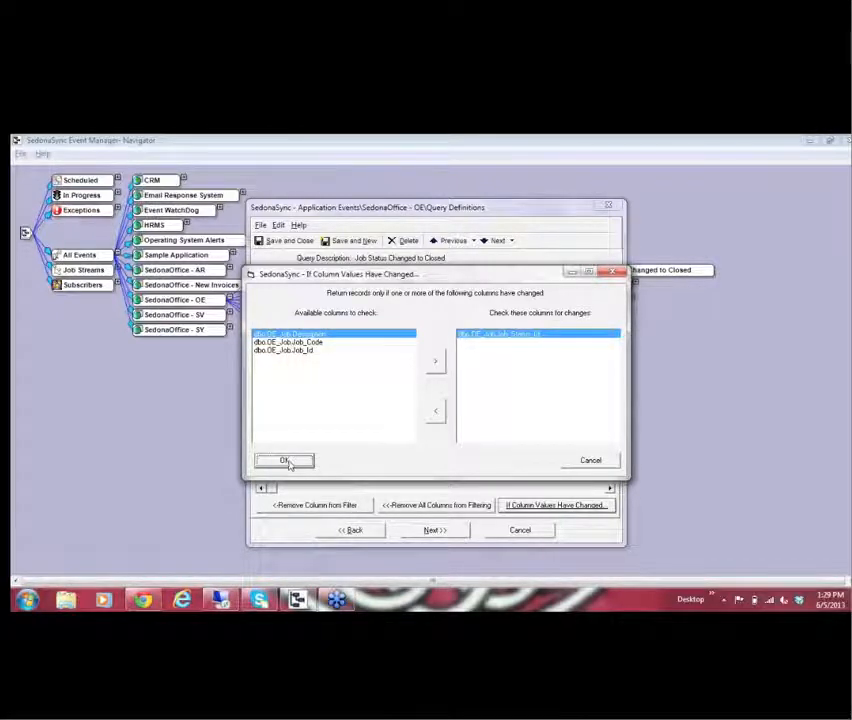
pyautogui.click(590, 460)
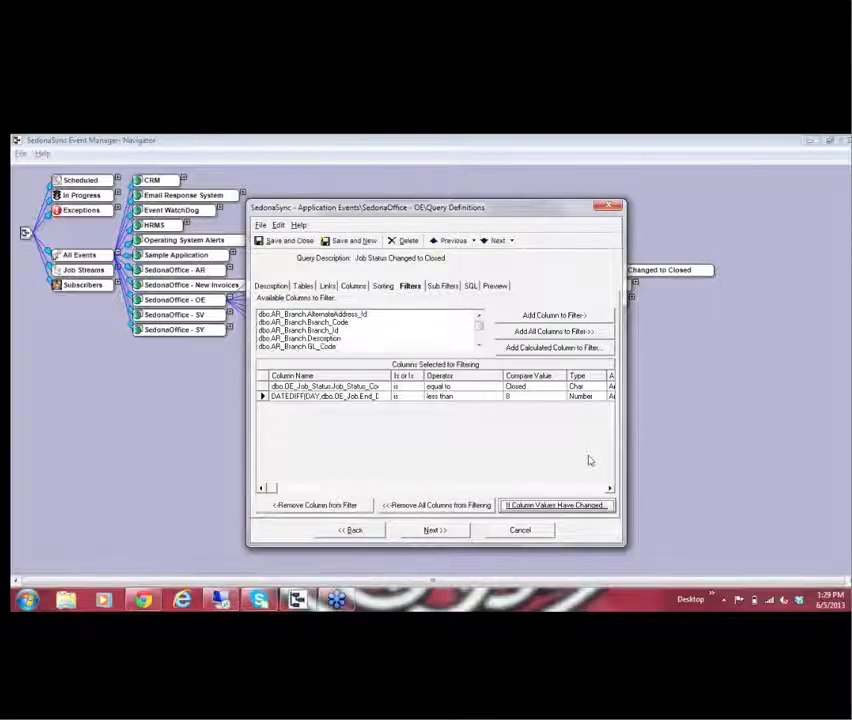
# Review the job status query's sub-filters, SQL statement and preview, and close the query without saving changes.
pyautogui.click(445, 288)
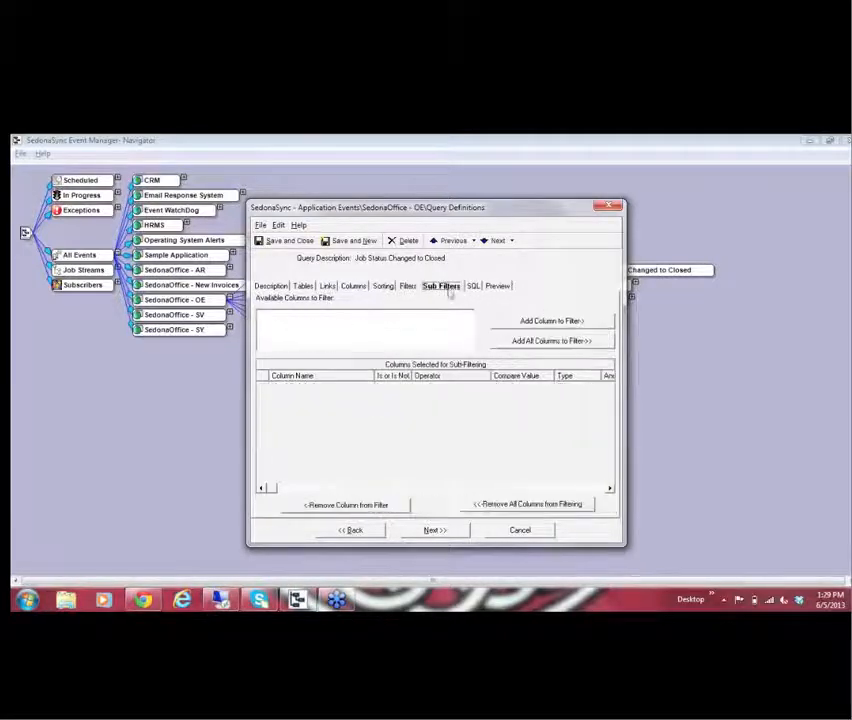
pyautogui.click(473, 287)
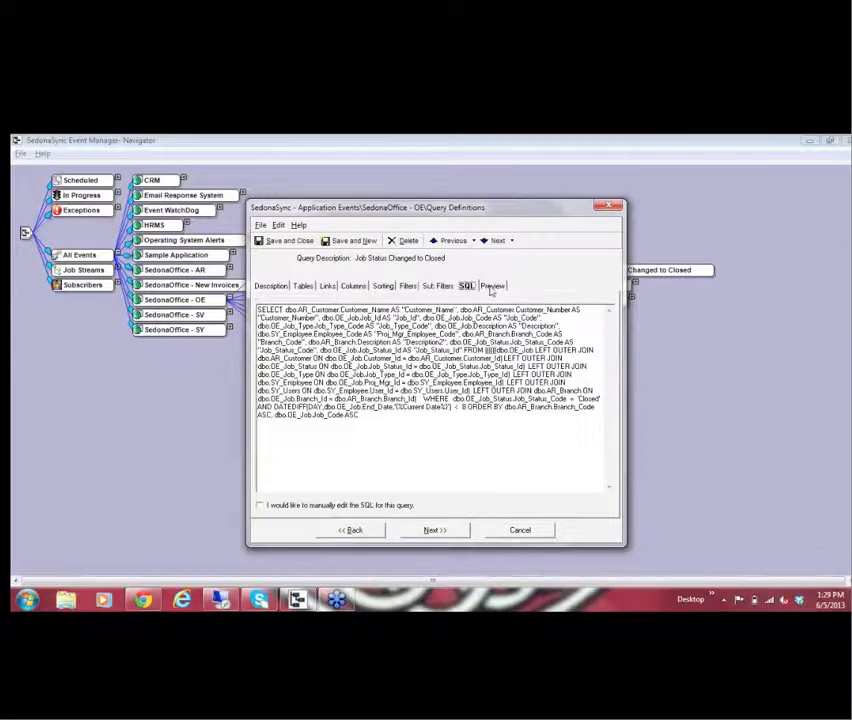
pyautogui.click(491, 287)
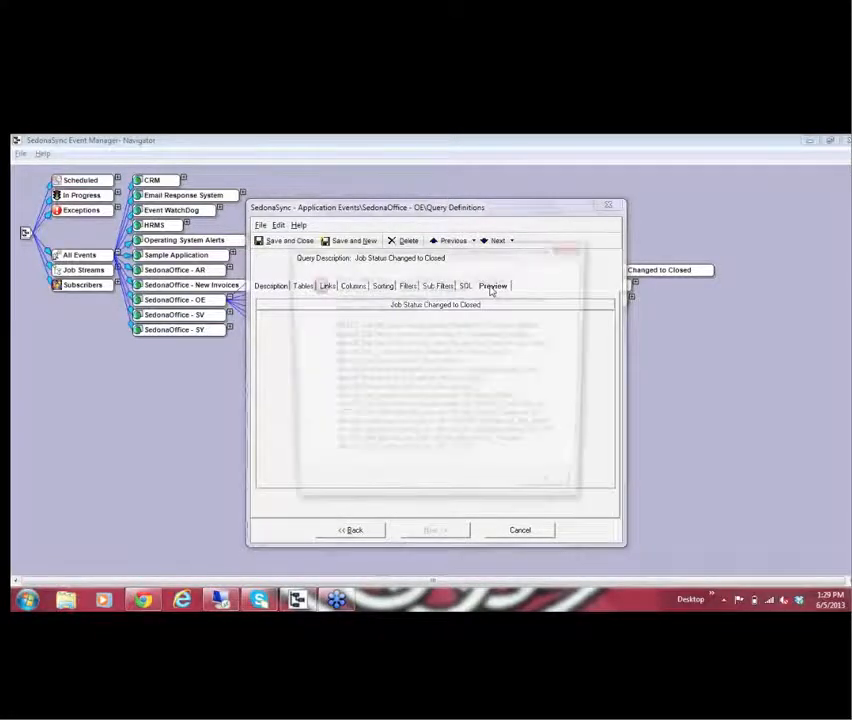
pyautogui.click(553, 491)
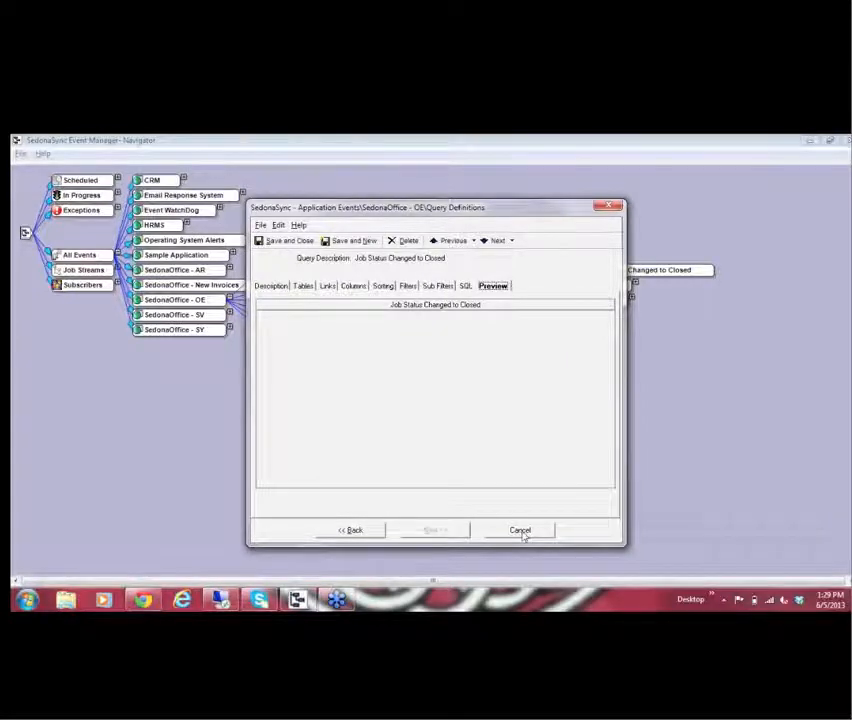
pyautogui.click(521, 532)
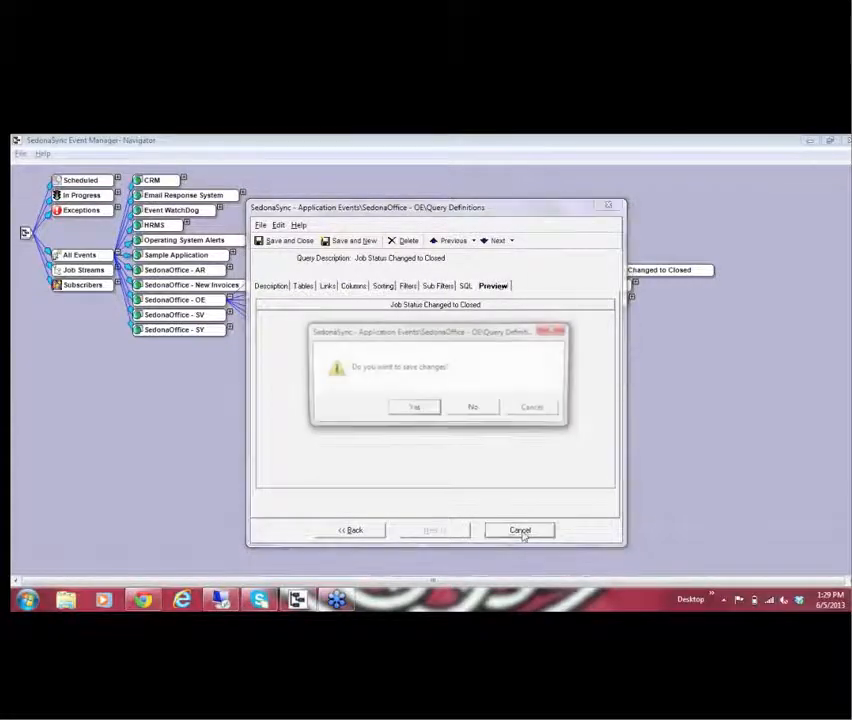
pyautogui.click(478, 409)
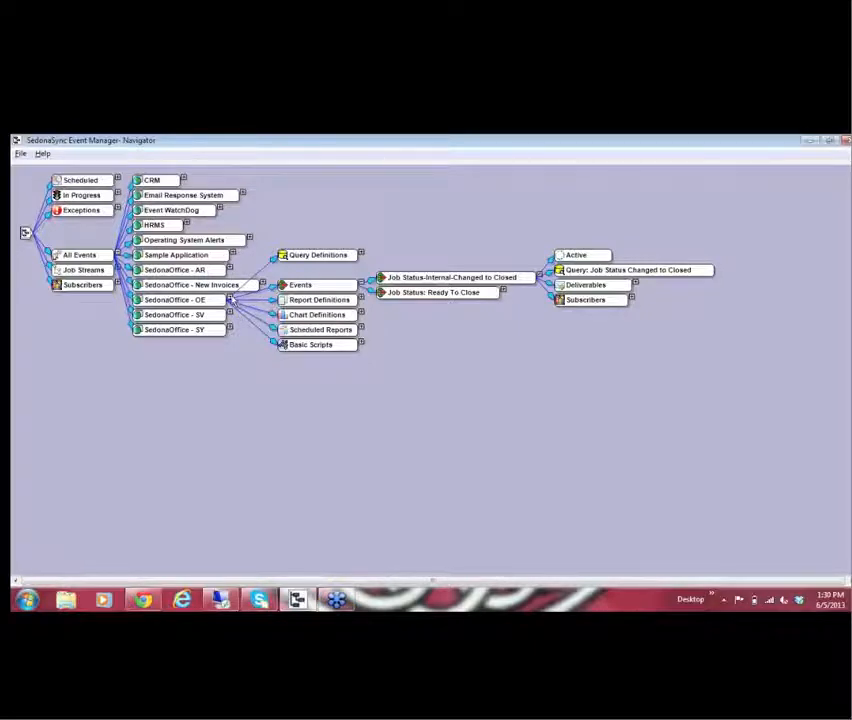
# Open the Customer: New Invoice event under SedonaOffice - AR for editing and review its repeat notification option.
pyautogui.click(229, 299)
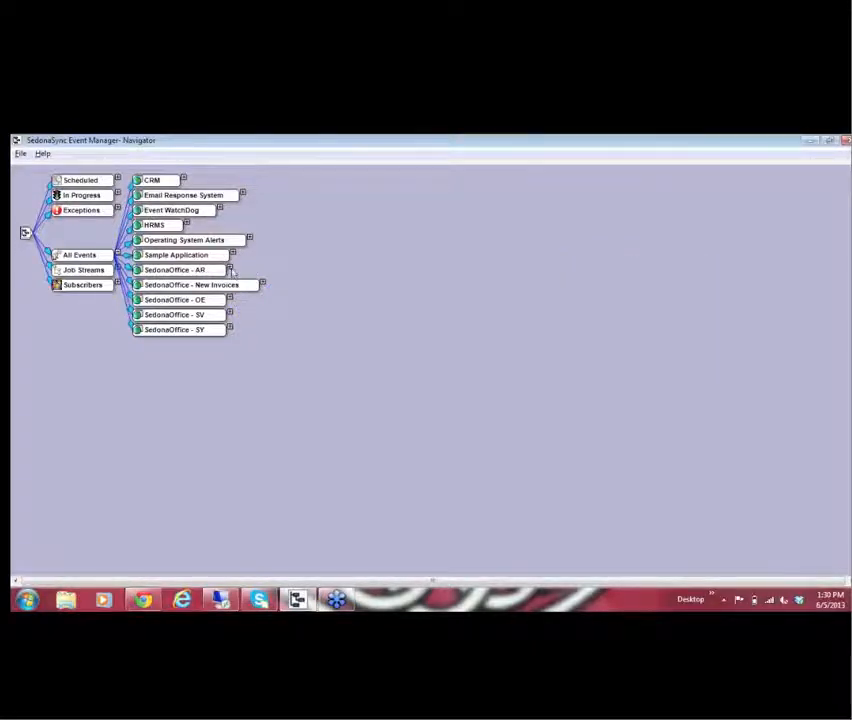
pyautogui.click(230, 270)
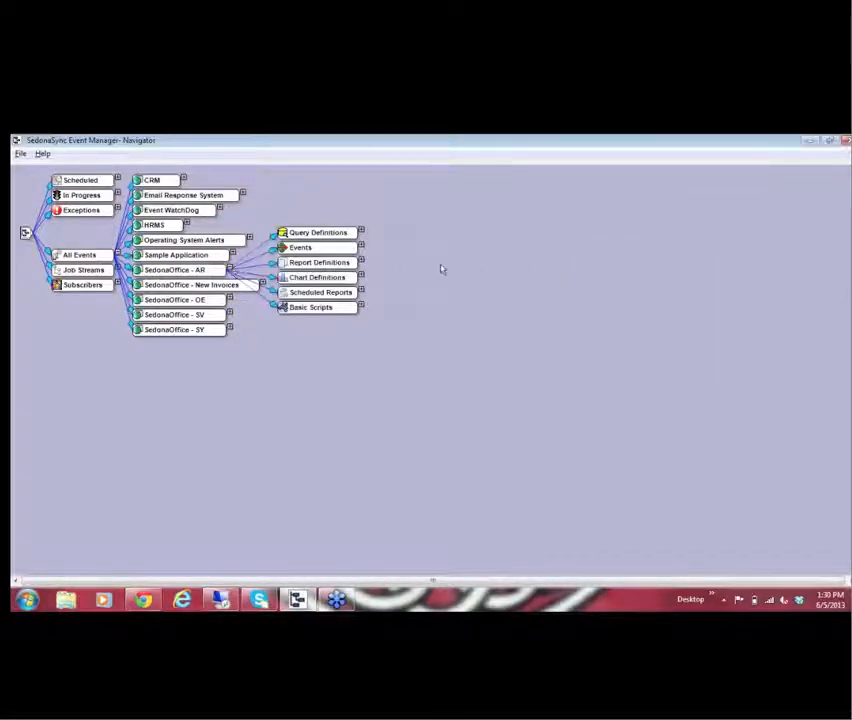
pyautogui.click(363, 245)
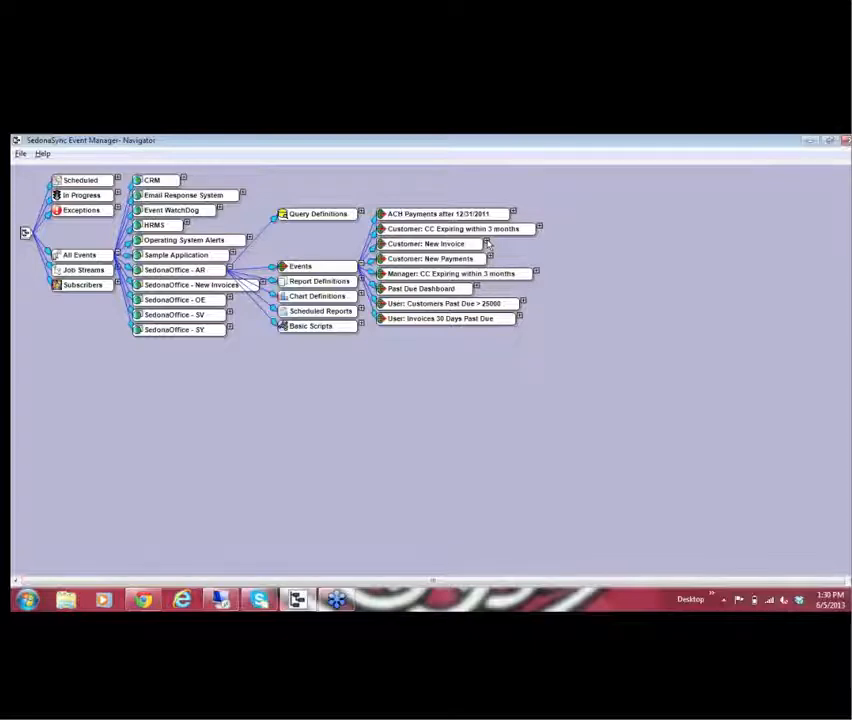
pyautogui.click(487, 243)
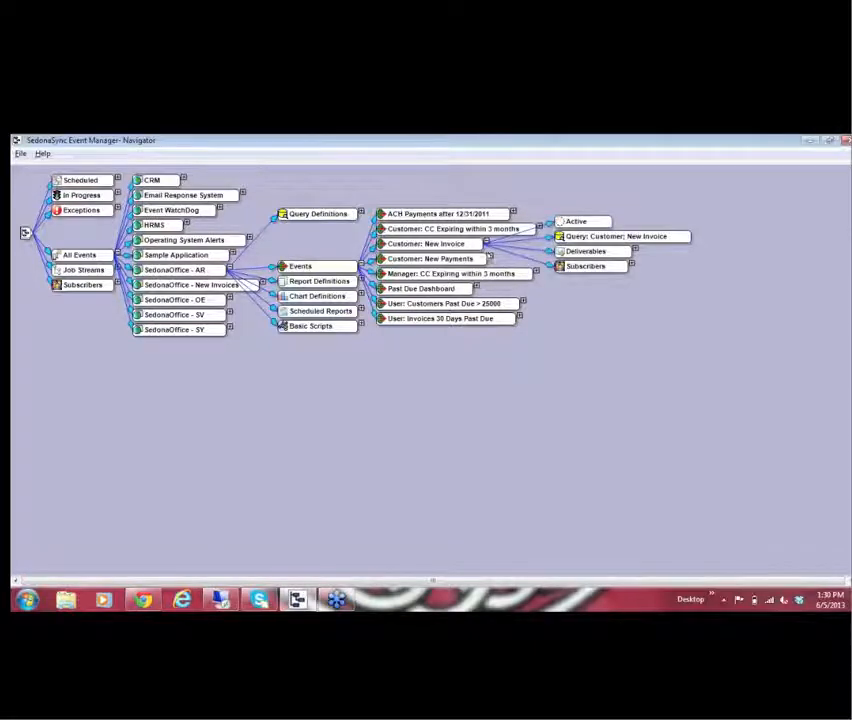
pyautogui.rightClick(450, 248)
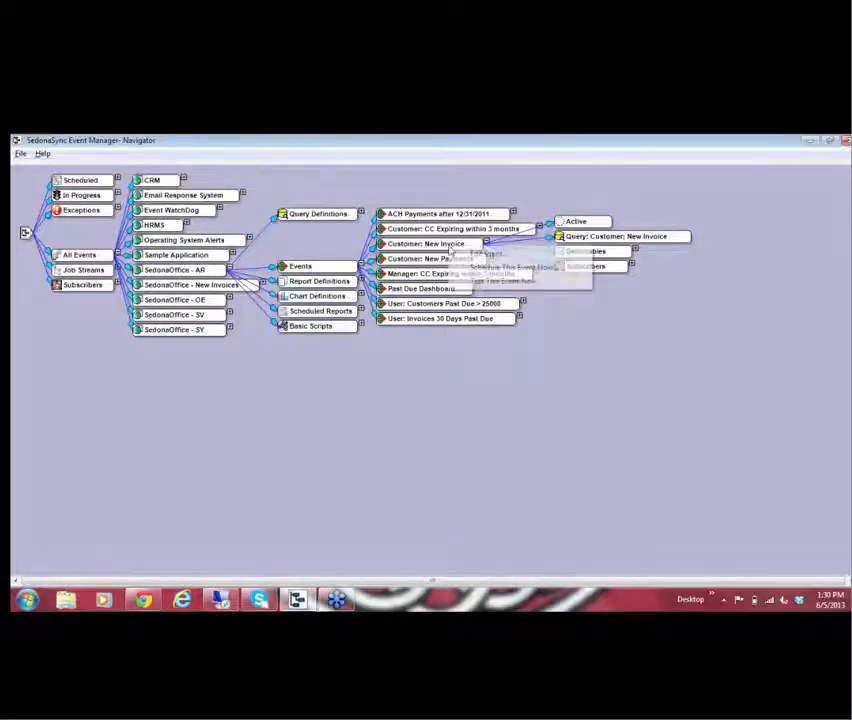
pyautogui.click(462, 256)
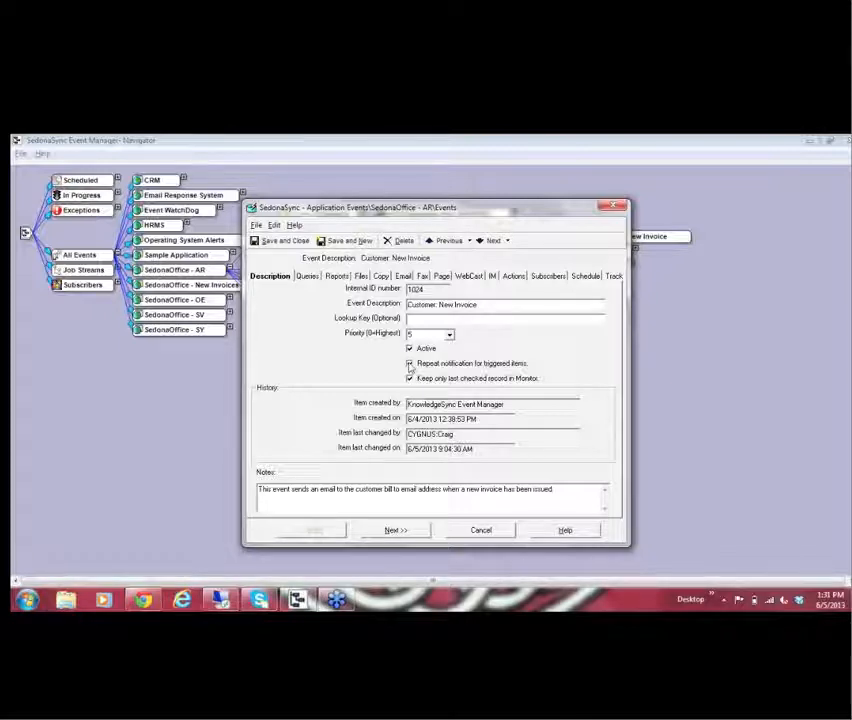
pyautogui.click(410, 364)
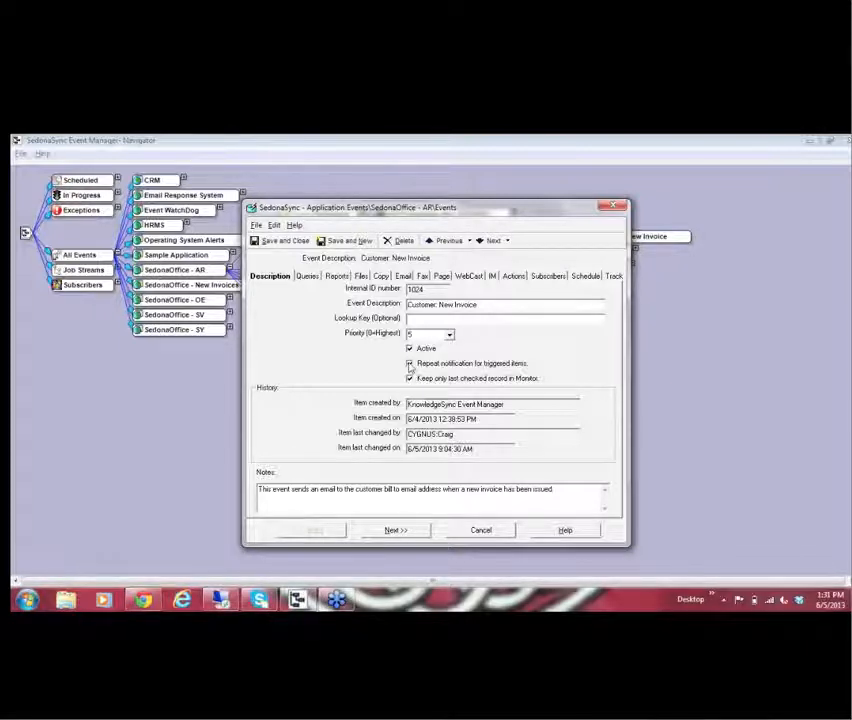
# Select the Customer: New Invoice query as the query content of the event.
pyautogui.click(308, 276)
pyautogui.click(300, 317)
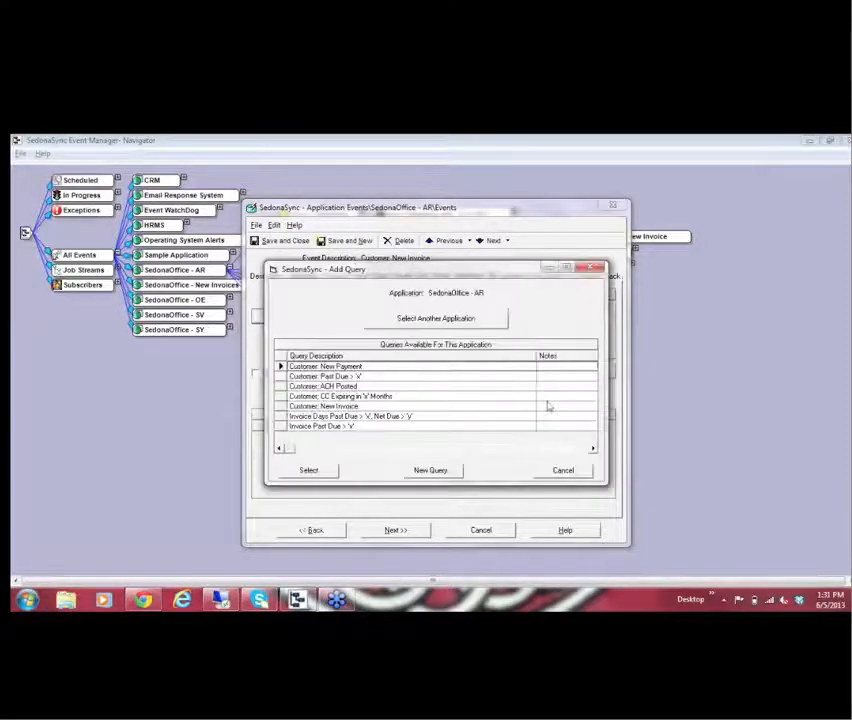
pyautogui.click(283, 407)
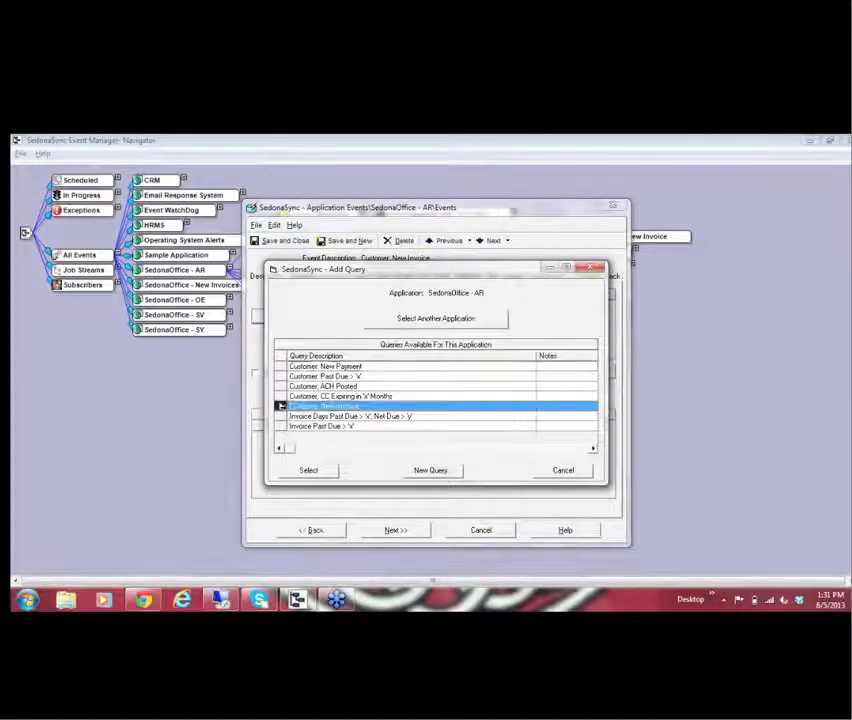
pyautogui.click(322, 472)
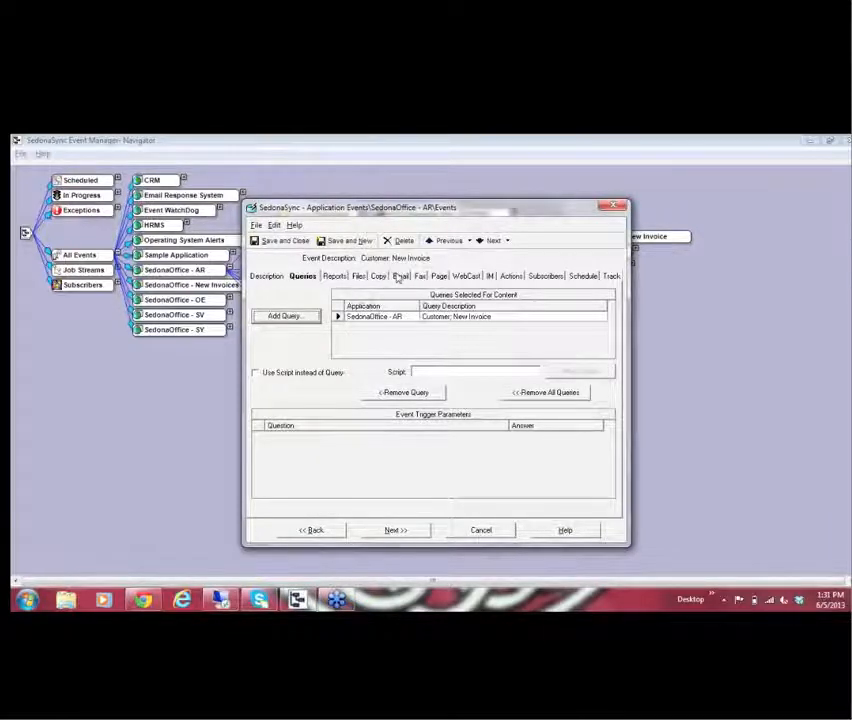
# Examine the new invoice event's email settings and the query fields available for use in its message content.
pyautogui.click(398, 277)
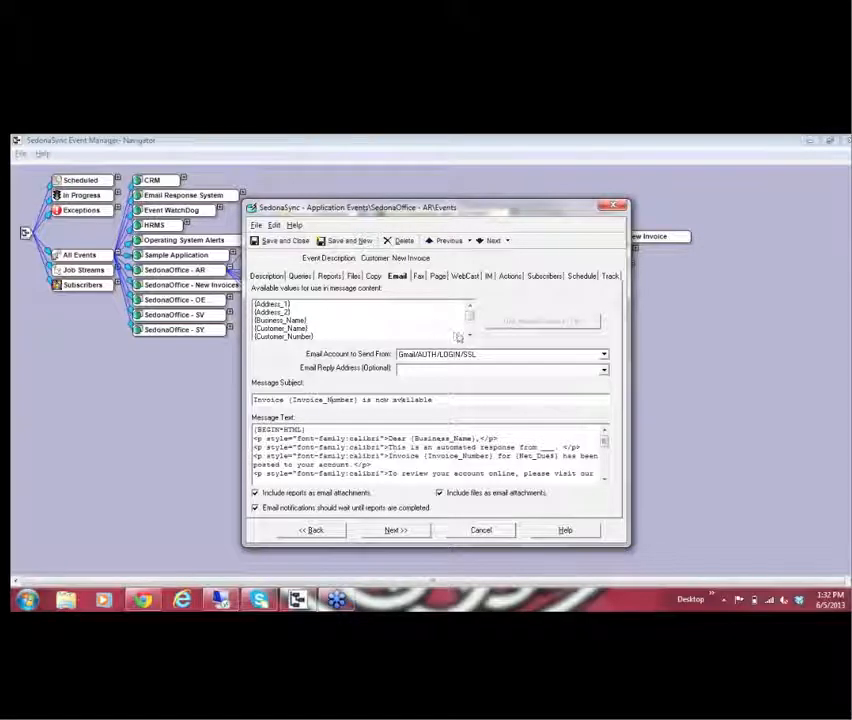
pyautogui.click(470, 335)
pyautogui.click(470, 335)
pyautogui.click(470, 335)
pyautogui.click(470, 335)
pyautogui.click(470, 335)
pyautogui.click(470, 335)
pyautogui.click(470, 335)
pyautogui.click(470, 335)
pyautogui.click(470, 335)
# Go through the email's message subject, including its {Invoice_Number} placeholder, without editing it.
pyautogui.click(446, 399)
pyautogui.press('Left')
pyautogui.press('Left')
pyautogui.press('Left')
pyautogui.press('Left')
pyautogui.press('Left')
pyautogui.press('Left')
pyautogui.press('Left')
pyautogui.press('Left')
pyautogui.press('Left')
pyautogui.press('Left')
pyautogui.press('Left')
pyautogui.press('Left')
pyautogui.press('Left')
pyautogui.press('Left')
pyautogui.press('Left')
pyautogui.press('Left')
pyautogui.press('Left')
pyautogui.press('Left')
pyautogui.press('Left')
pyautogui.press('Left')
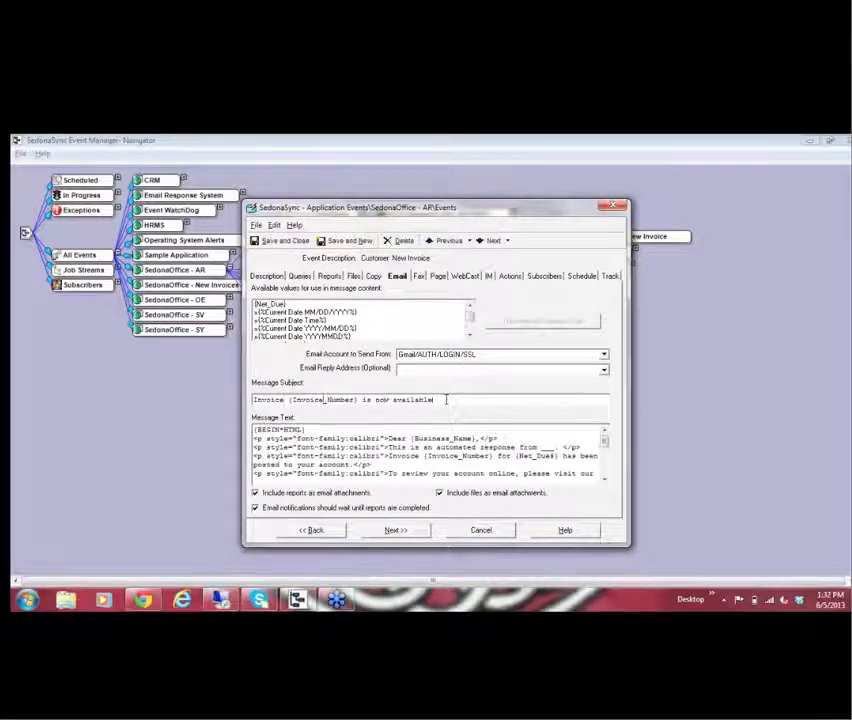
pyautogui.press('Right')
pyautogui.press('Right')
pyautogui.press('Right')
pyautogui.press('Right')
pyautogui.press('Right')
pyautogui.press('Right')
pyautogui.press('Right')
pyautogui.press('Right')
pyautogui.press('Right')
pyautogui.press('Right')
pyautogui.press('Right')
pyautogui.press('Right')
pyautogui.press('Right')
pyautogui.press('Right')
pyautogui.press('Right')
pyautogui.press('Right')
pyautogui.press('Right')
pyautogui.press('Right')
pyautogui.press('Right')
pyautogui.press('Right')
pyautogui.press('Right')
pyautogui.press('Right')
pyautogui.press('Right')
pyautogui.press('Right')
pyautogui.press('Right')
pyautogui.press('Right')
pyautogui.press('Right')
pyautogui.press('Right')
pyautogui.press('Right')
pyautogui.press('Right')
pyautogui.press('Right')
pyautogui.press('Right')
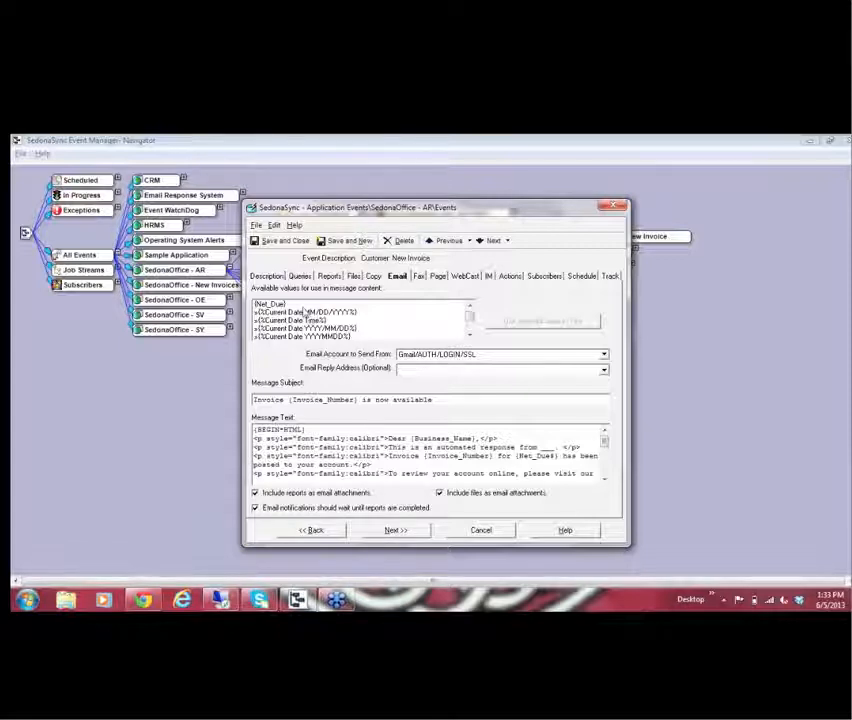
# Look over the current date and time variables available for the email and read through its HTML message text.
pyautogui.click(468, 337)
pyautogui.click(468, 337)
pyautogui.click(468, 337)
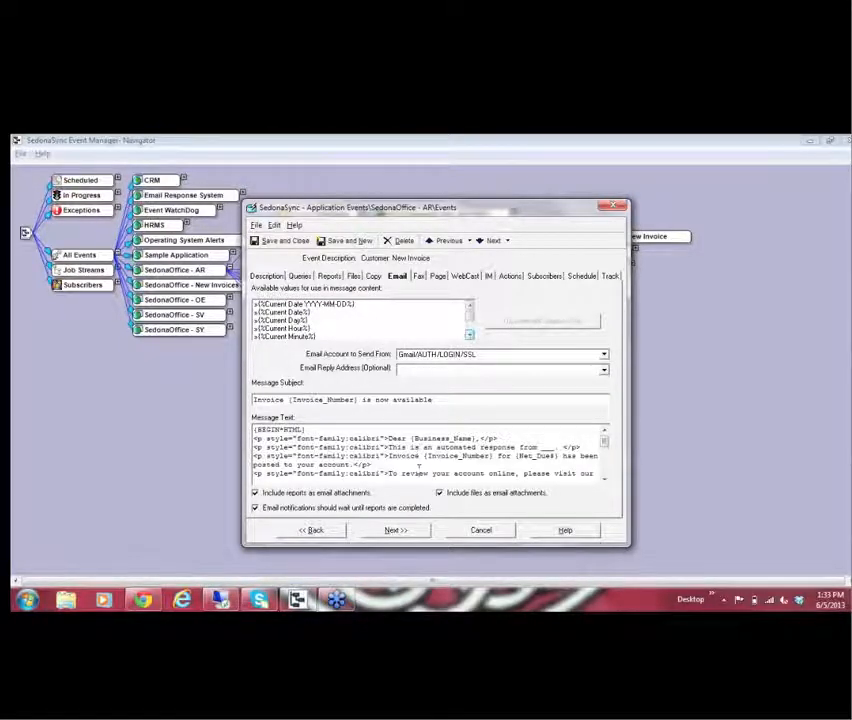
pyautogui.scroll(-3, 420, 466)
pyautogui.scroll(-1, 419, 466)
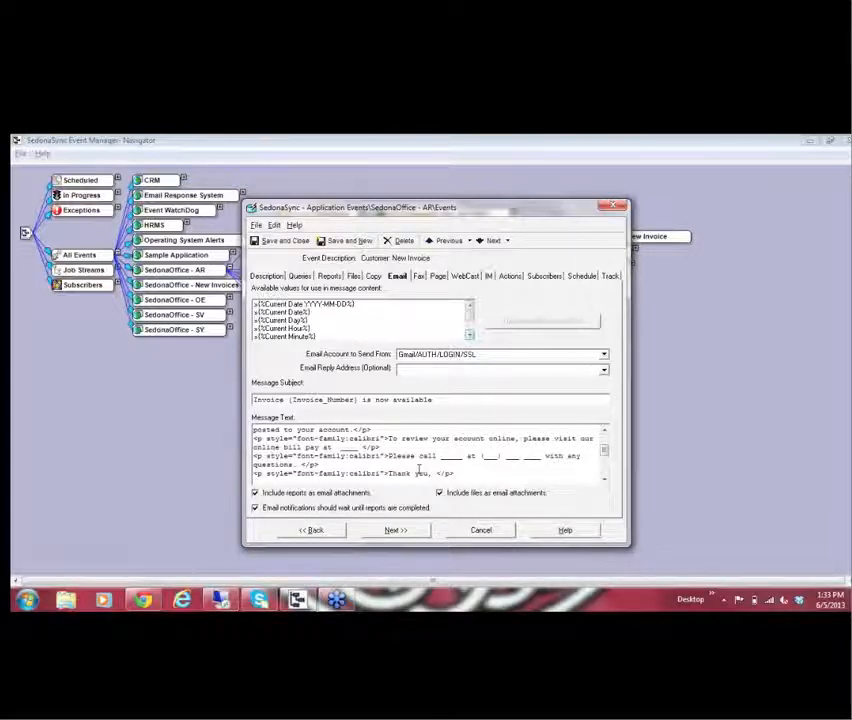
pyautogui.scroll(2, 419, 469)
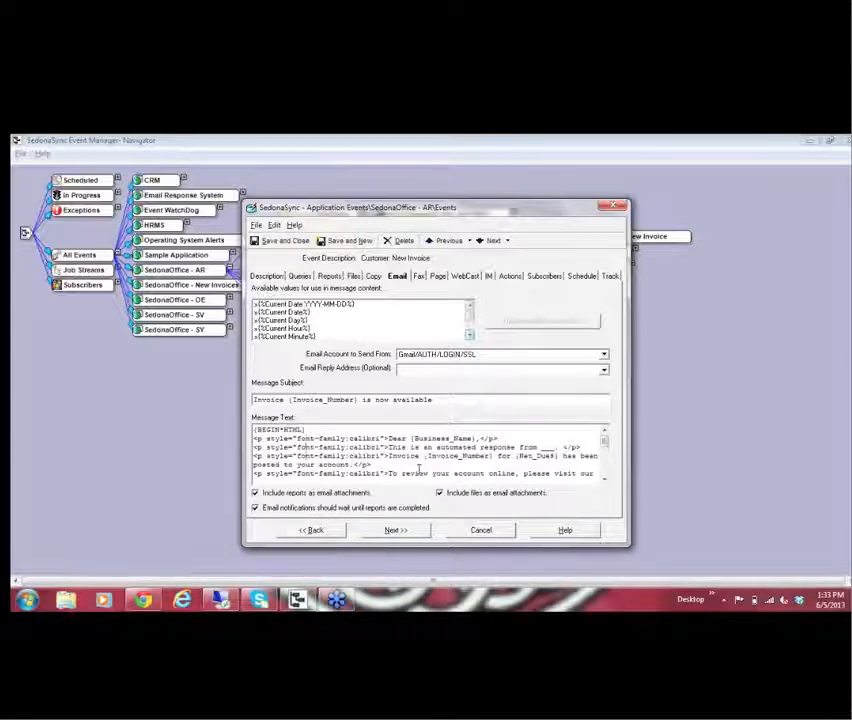
pyautogui.scroll(-1, 419, 469)
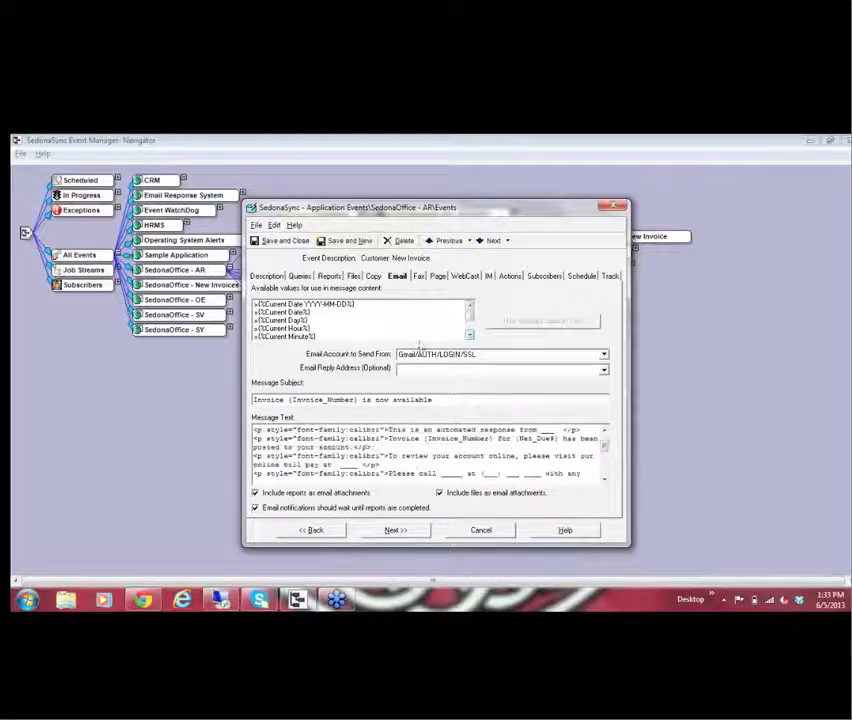
# Review the event's subscribers, the list for adding more and the advanced database-field delivery settings, and return to the event's queries.
pyautogui.click(540, 276)
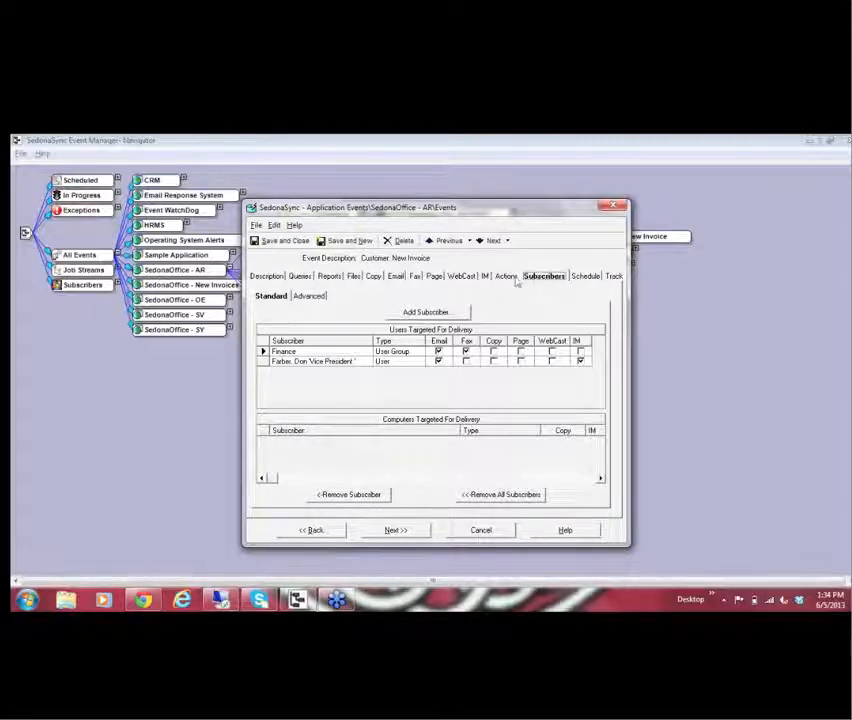
pyautogui.click(424, 312)
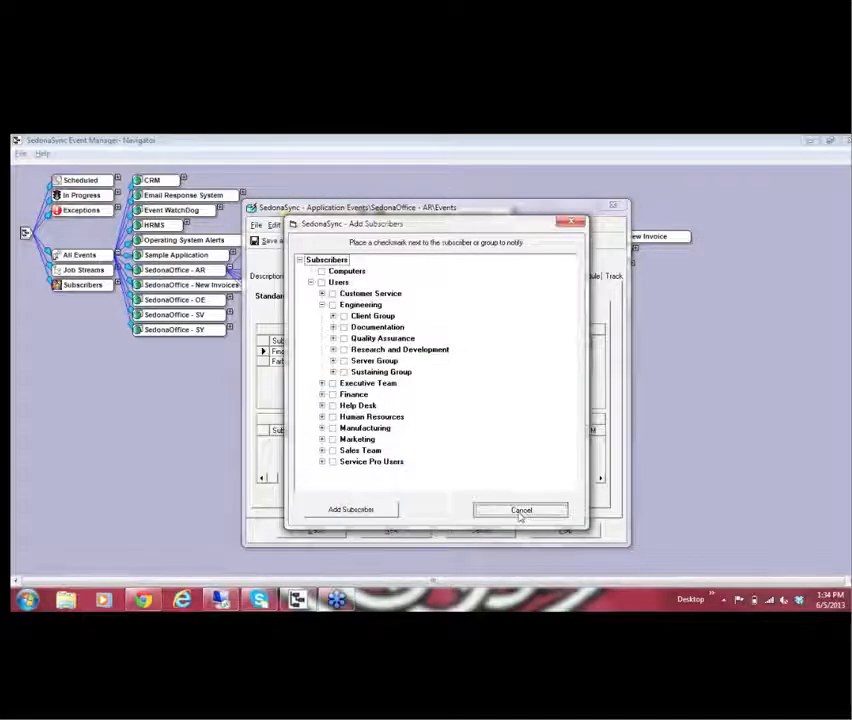
pyautogui.click(520, 512)
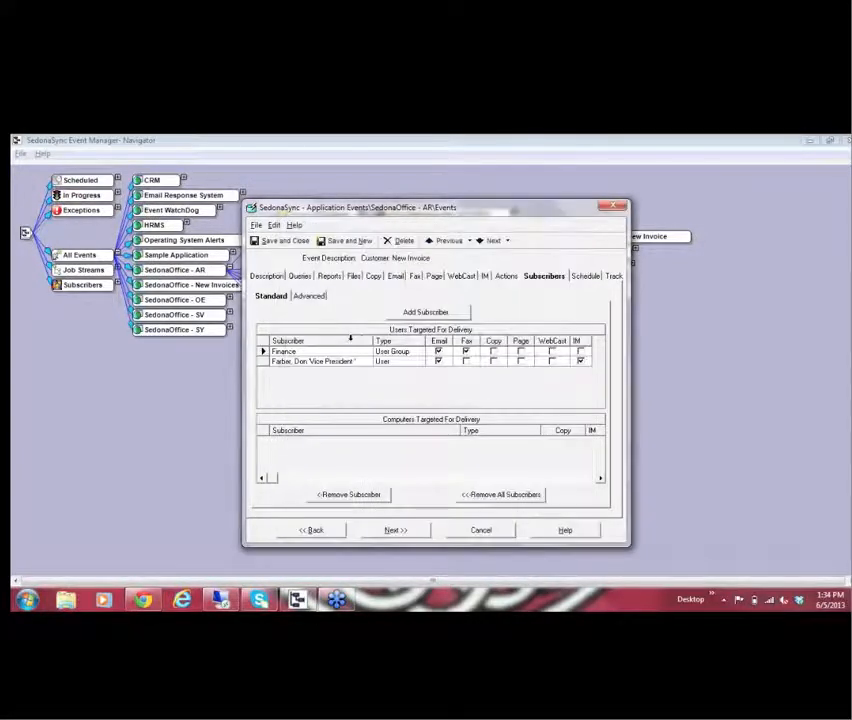
pyautogui.click(307, 297)
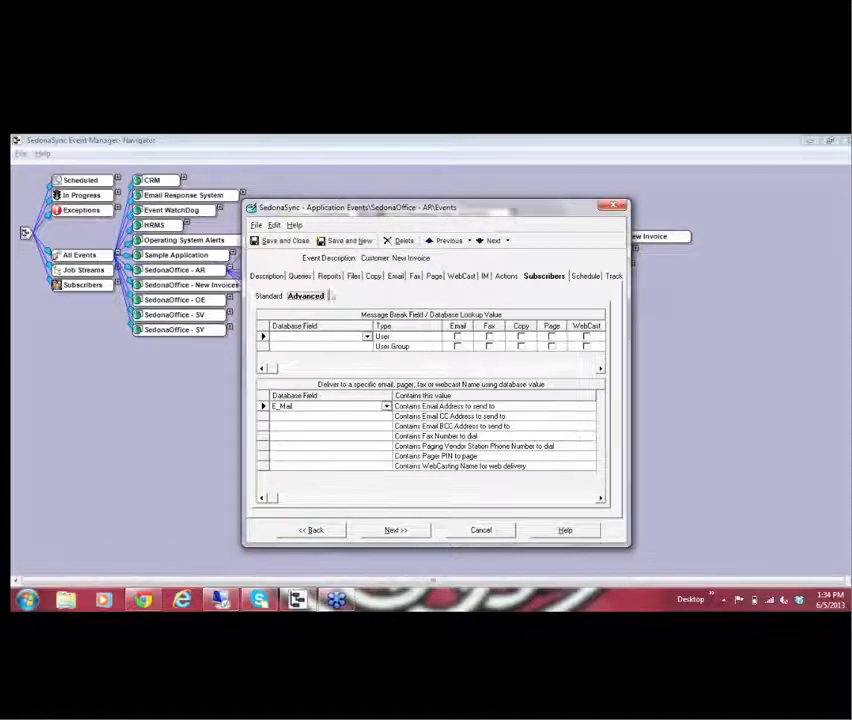
pyautogui.click(299, 278)
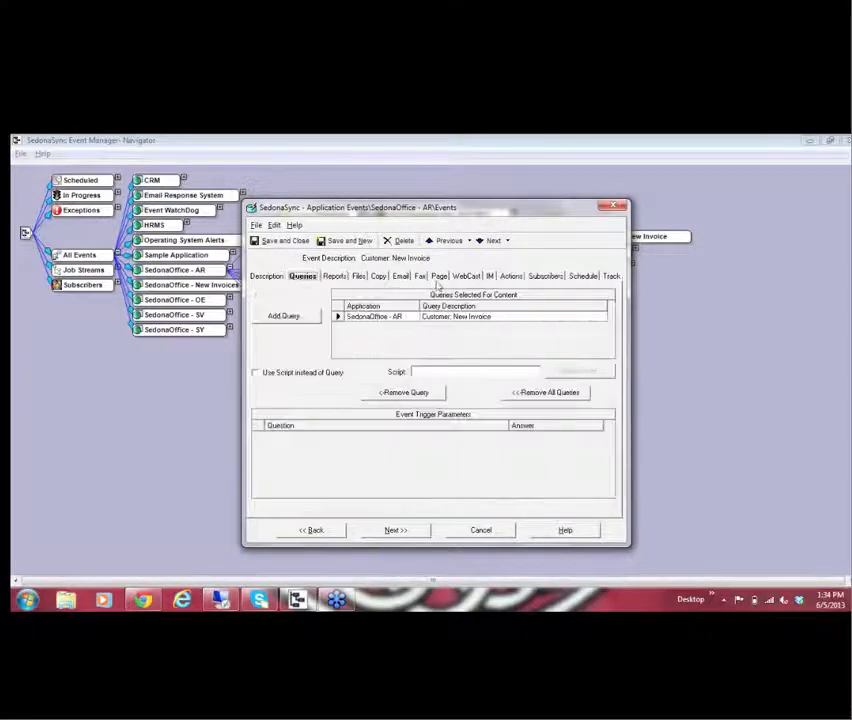
# Show the event's advanced subscriber settings and reselect E_Mail as the database field containing the email address to send to.
pyautogui.click(531, 279)
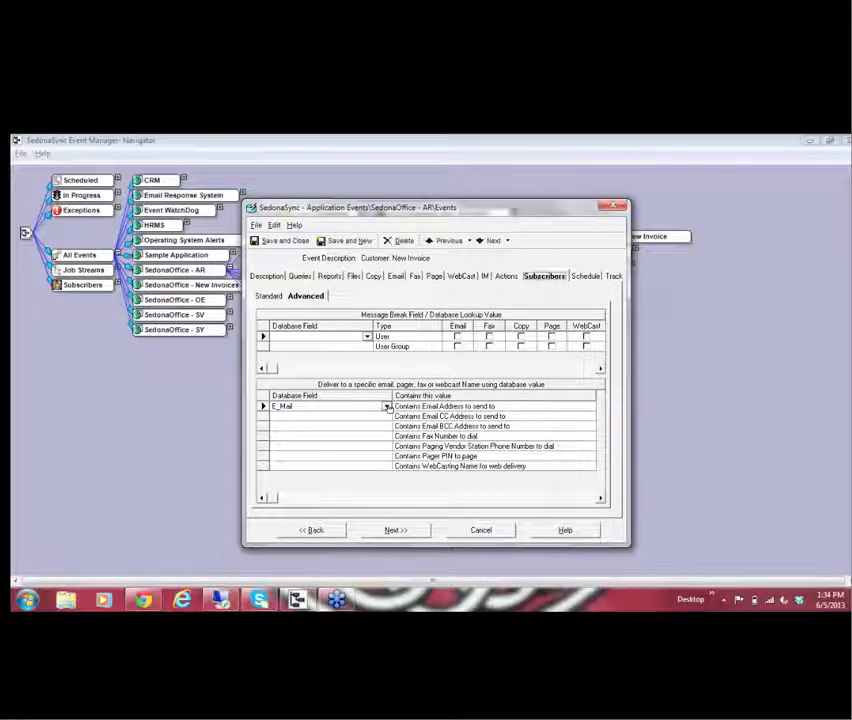
pyautogui.click(386, 408)
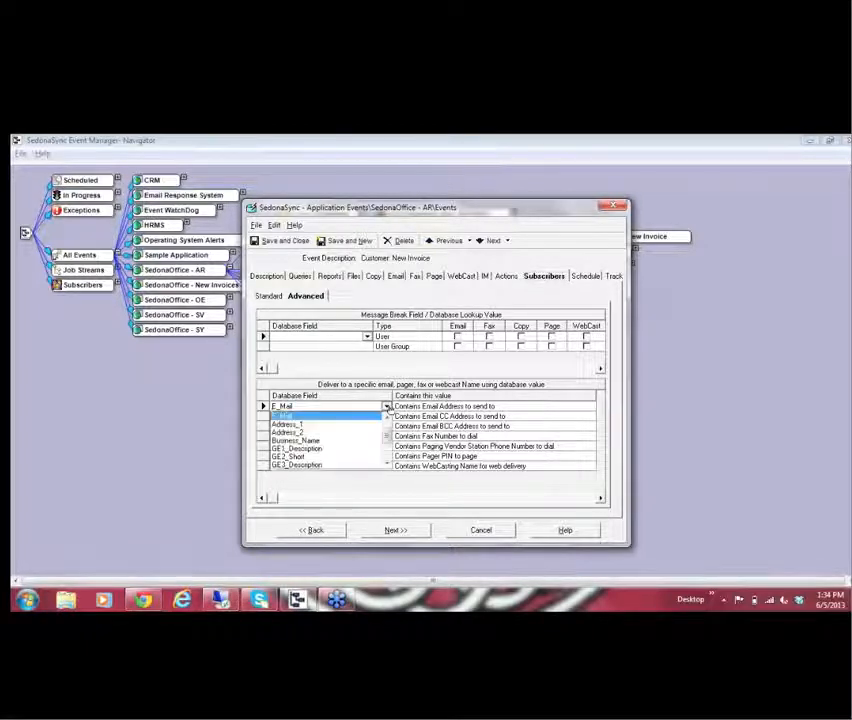
pyautogui.click(376, 418)
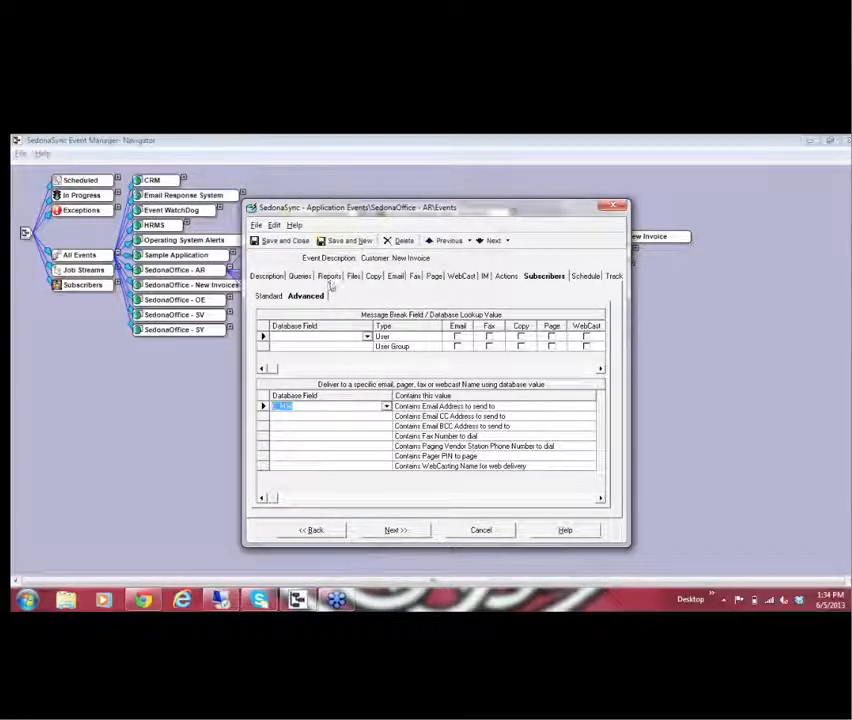
# Look over the event's email content, and compare its standard subscribers with the advanced database-field delivery settings.
pyautogui.click(395, 278)
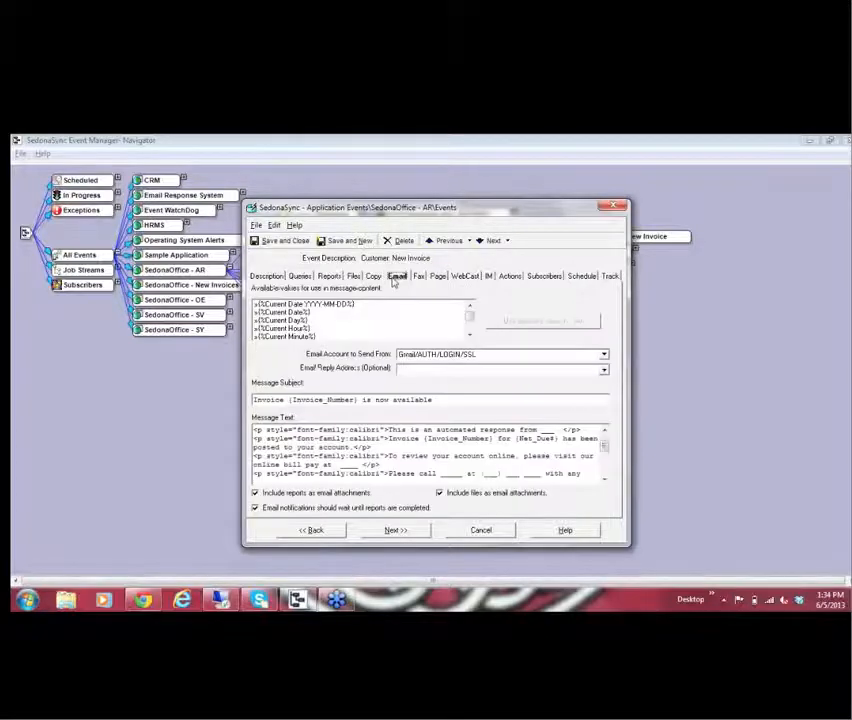
pyautogui.click(547, 277)
pyautogui.click(276, 298)
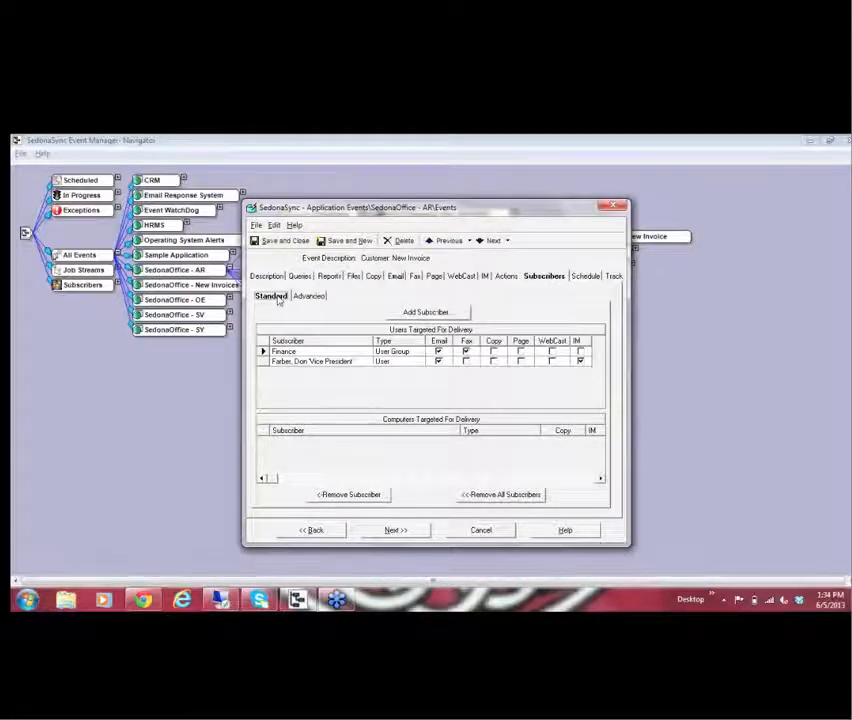
pyautogui.click(307, 296)
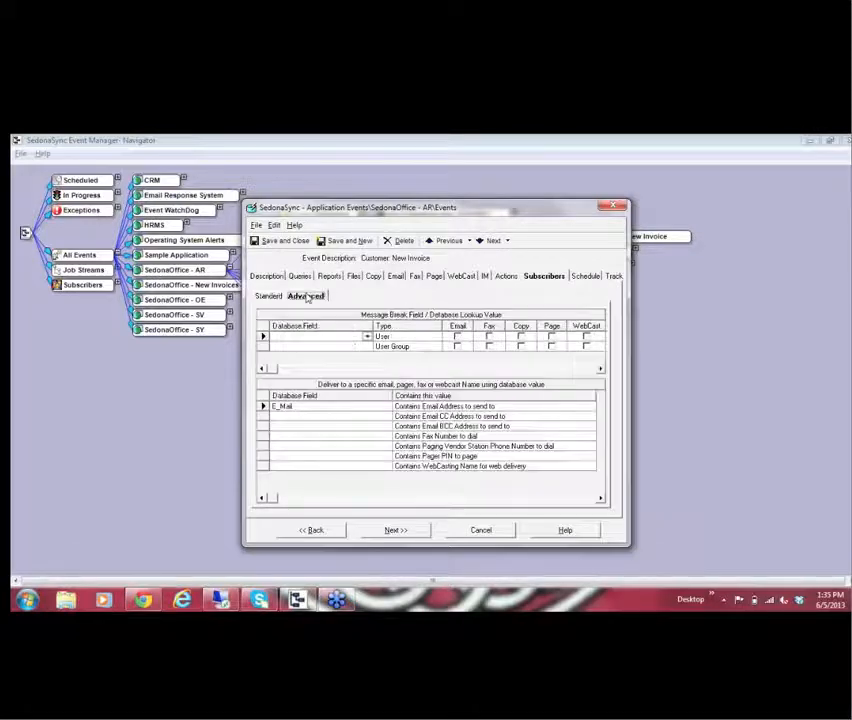
pyautogui.click(270, 297)
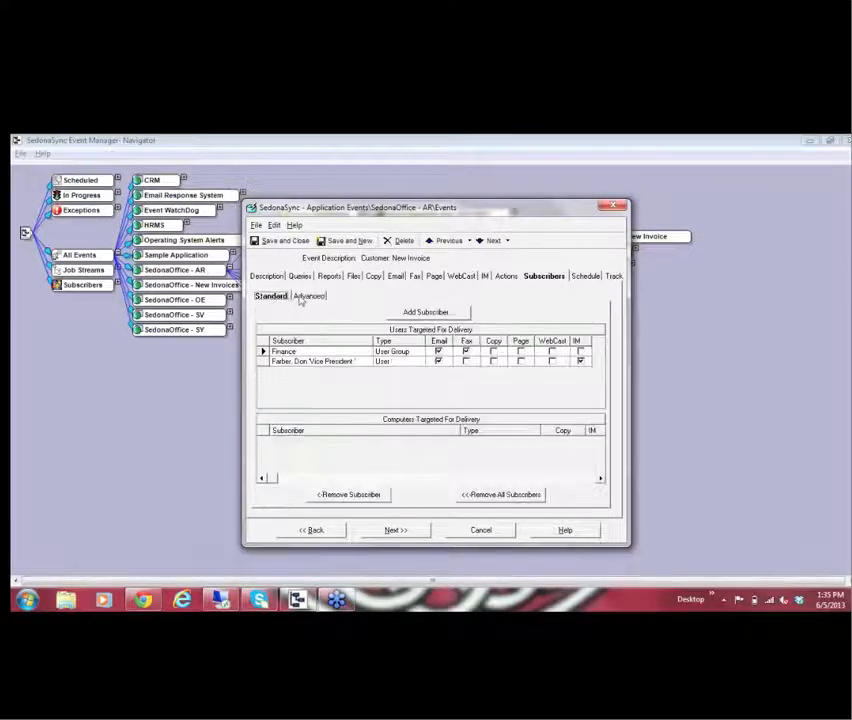
pyautogui.click(302, 298)
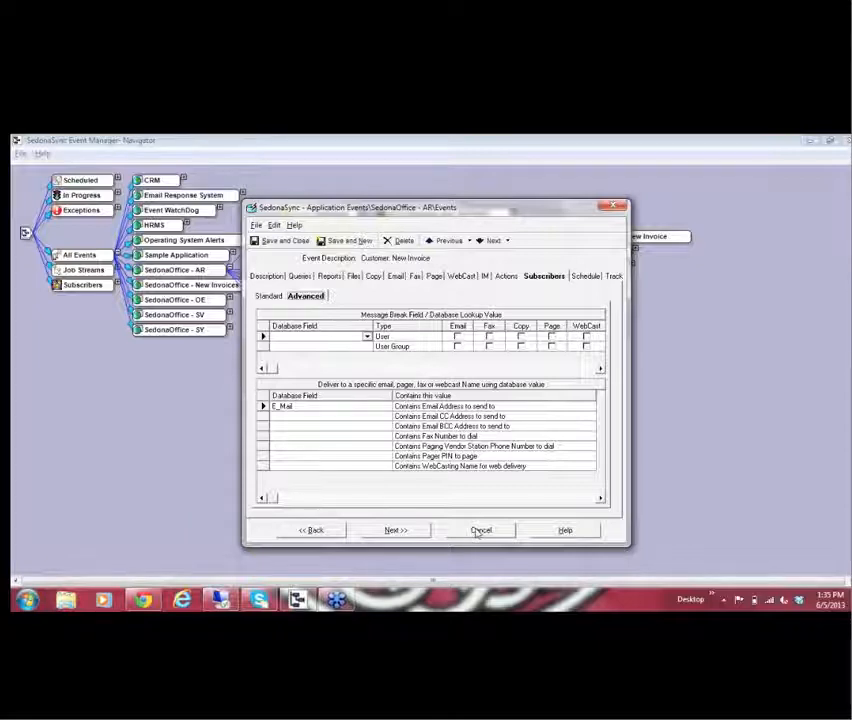
# Check the new invoice event's schedule and close the event without saving changes.
pyautogui.click(587, 280)
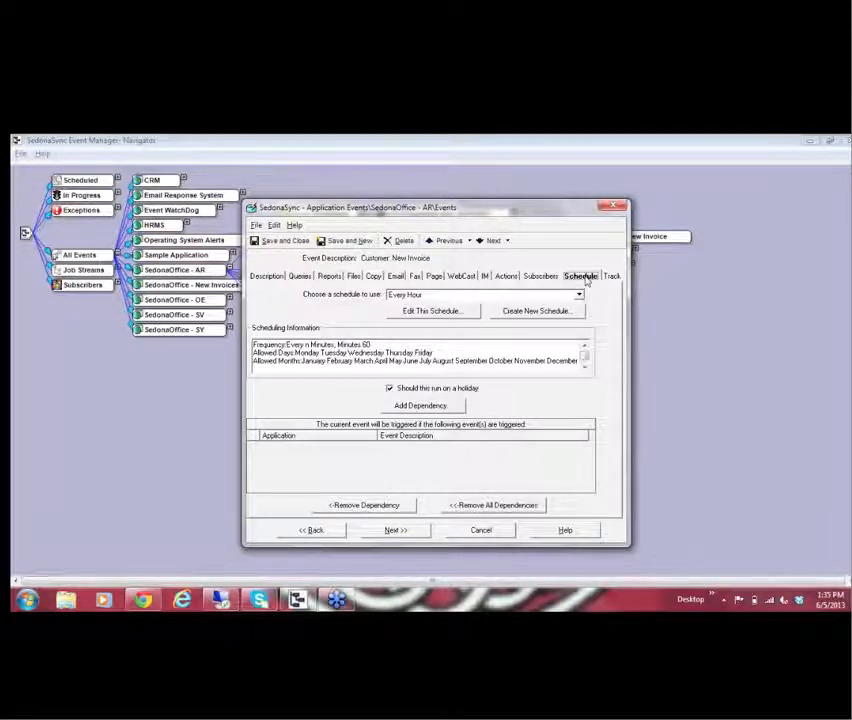
pyautogui.click(481, 531)
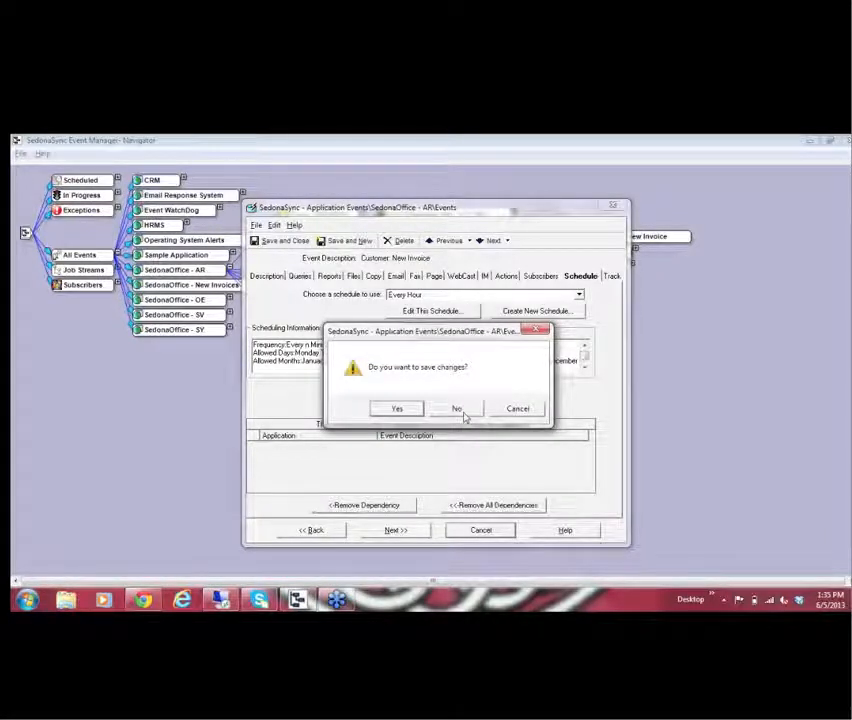
pyautogui.click(463, 414)
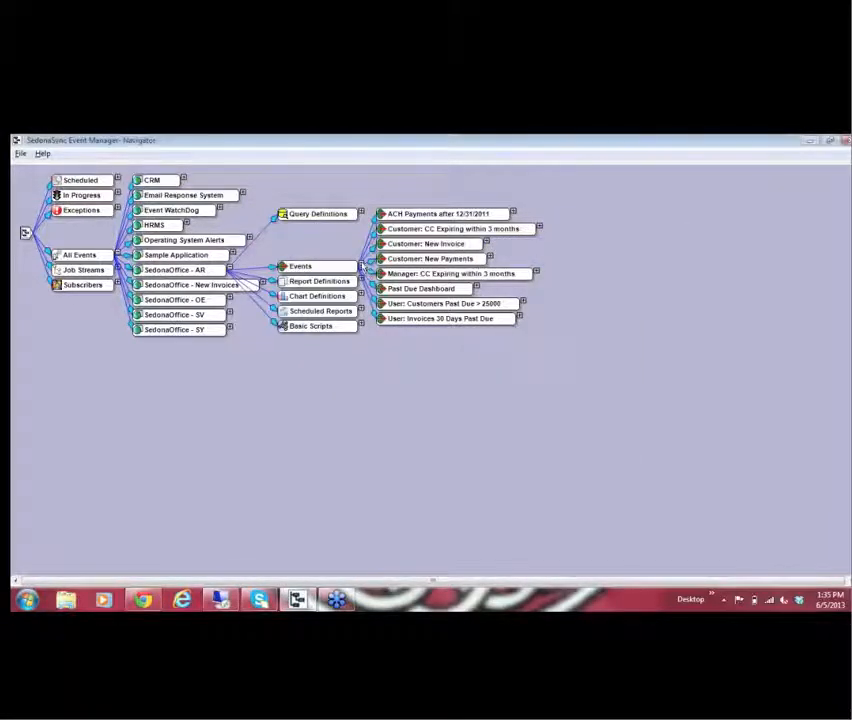
# Collapse the SedonaOffice - AR branch and expand the SedonaOffice - SV events down to the contents of Ticket Count > x to Employee: within y days.
pyautogui.click(361, 266)
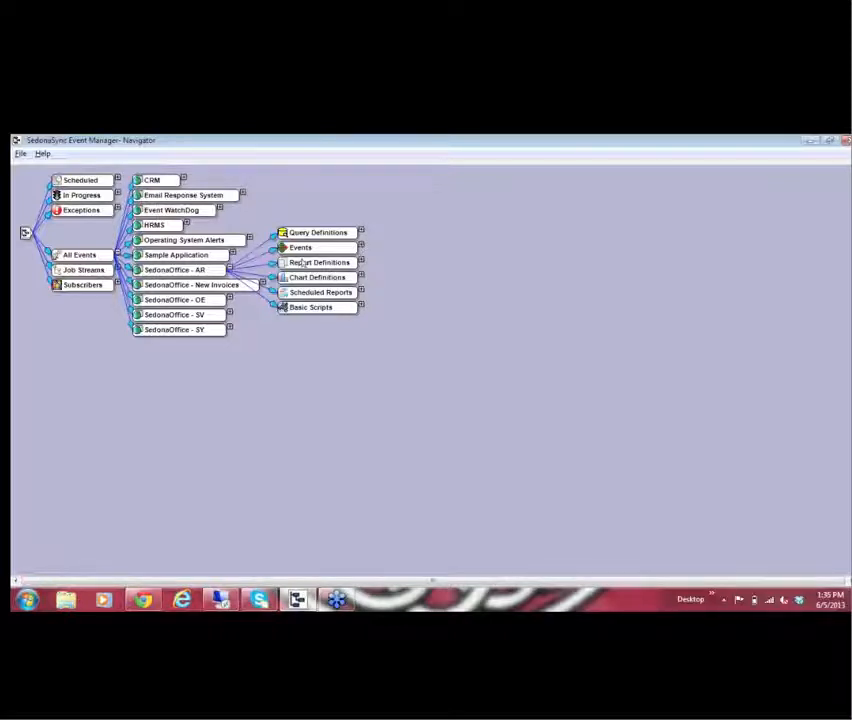
pyautogui.click(229, 269)
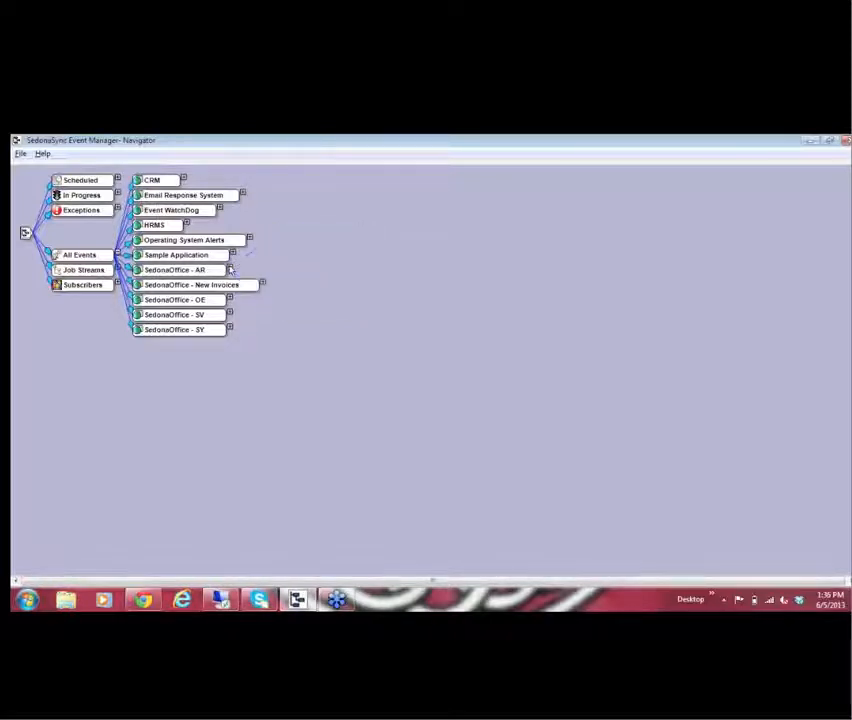
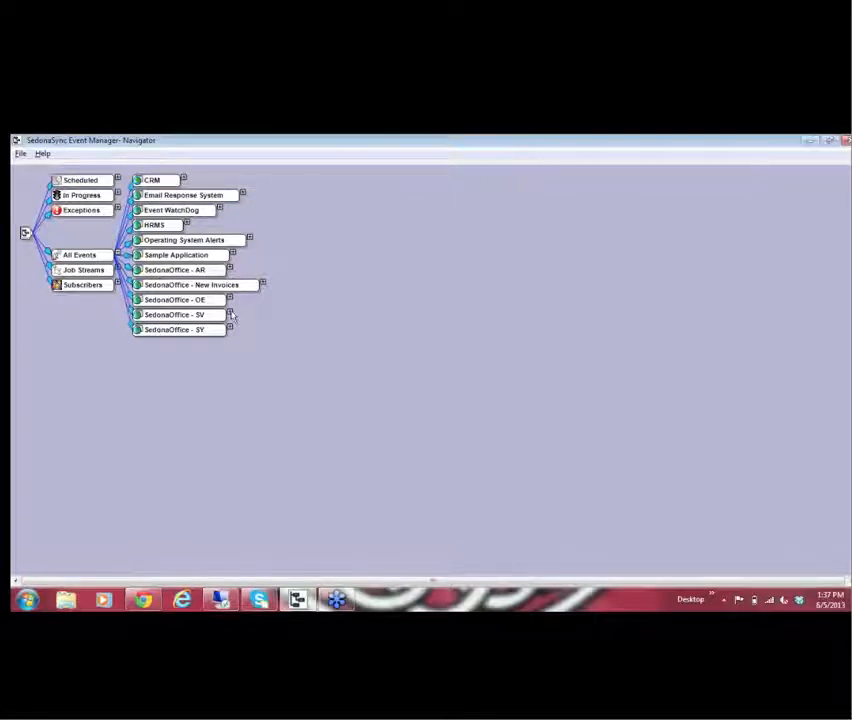
pyautogui.click(230, 314)
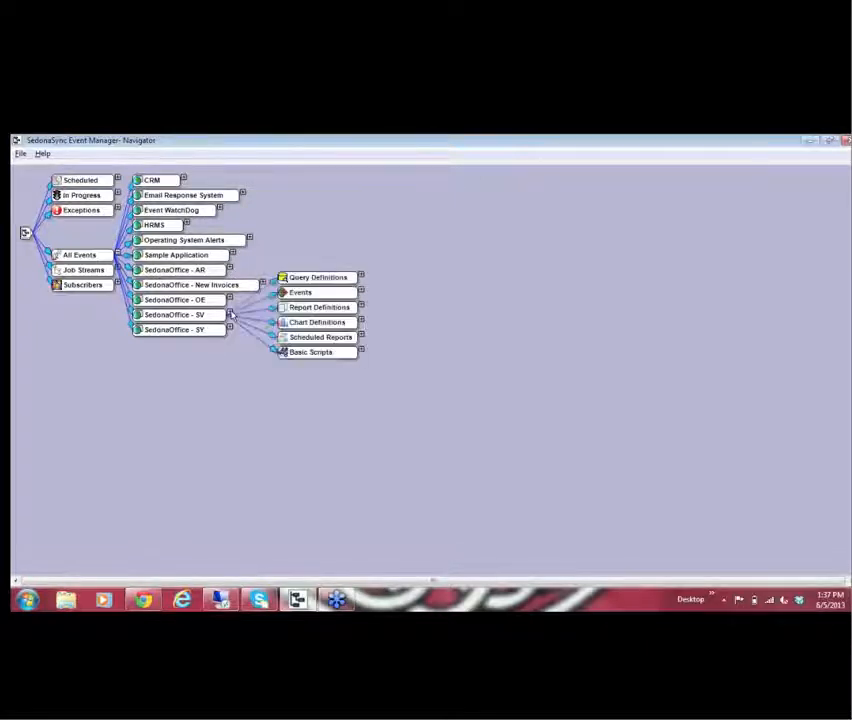
pyautogui.click(362, 291)
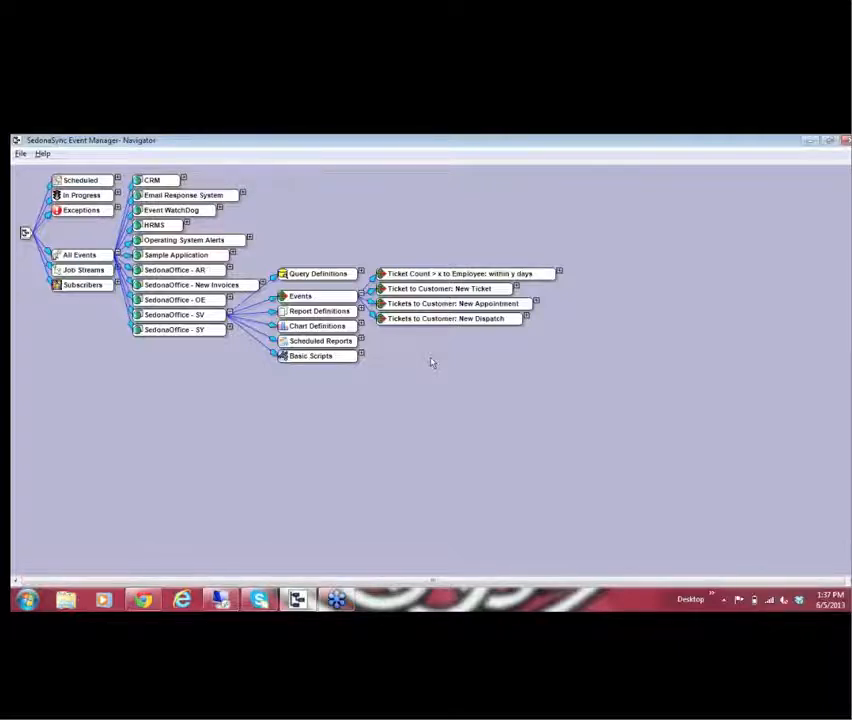
pyautogui.click(559, 273)
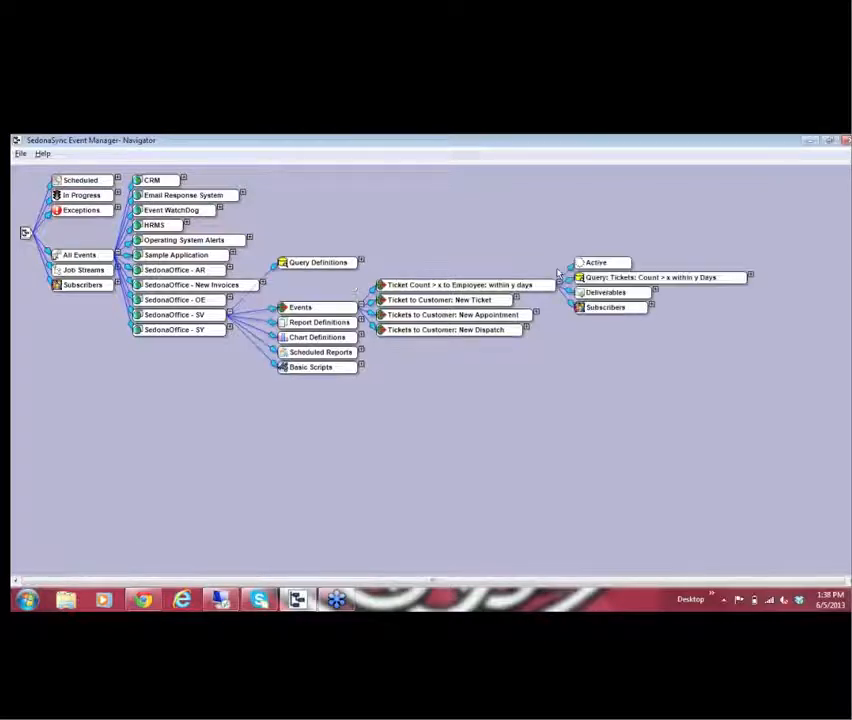
# Open the Tickets: Count > x within y Days query and review its selected tables and table links.
pyautogui.rightClick(612, 284)
pyautogui.click(616, 289)
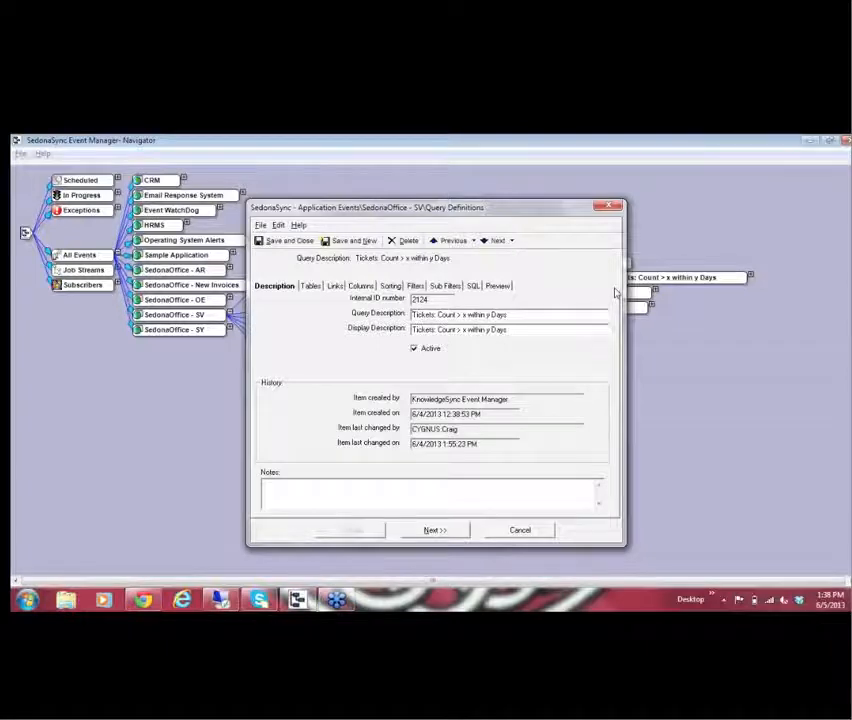
pyautogui.click(312, 287)
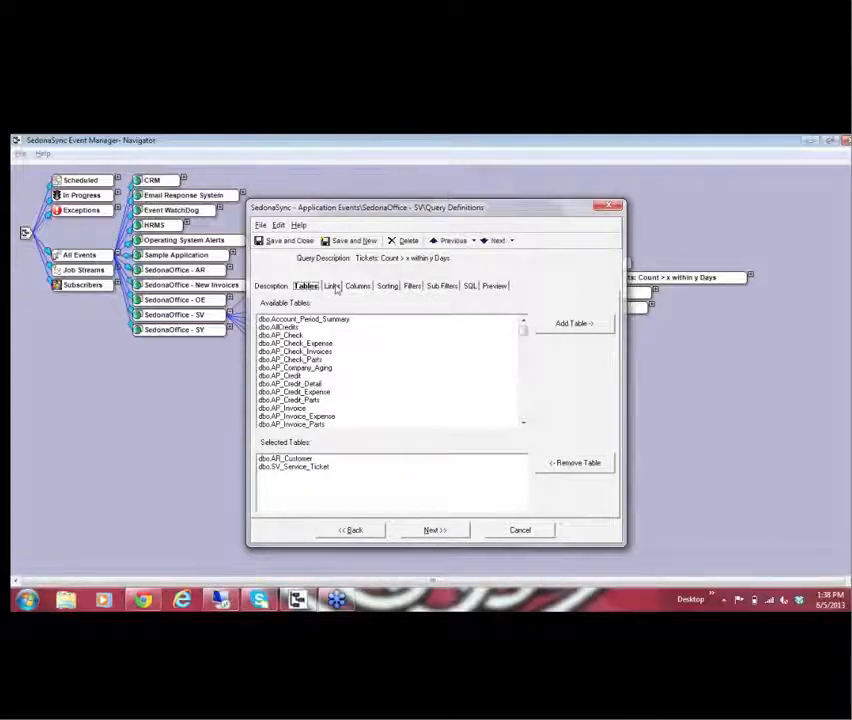
pyautogui.click(336, 287)
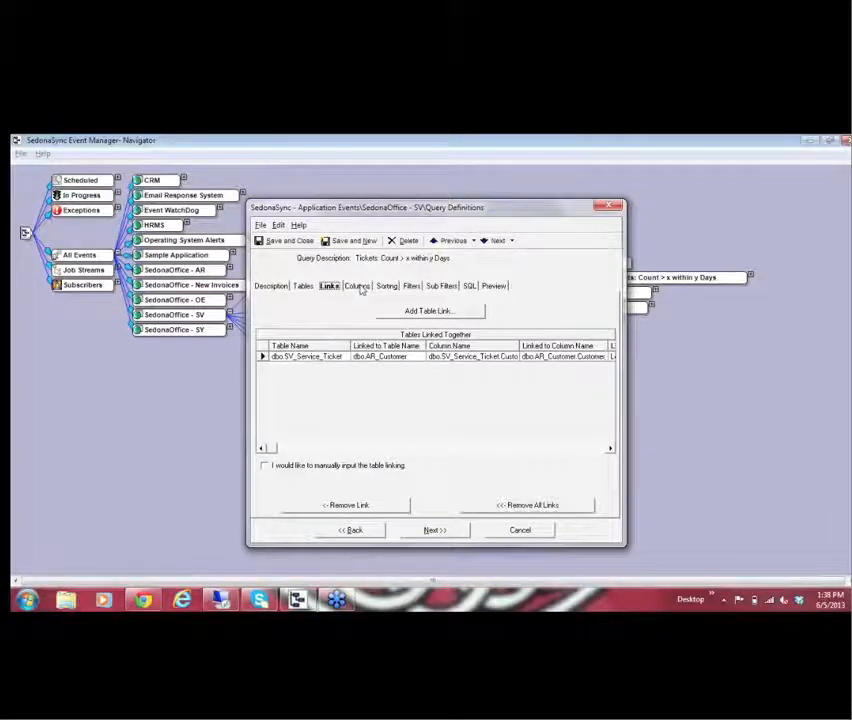
# Review the query's selected columns and the available column types for Service_Ticket_Id, keeping Count selected.
pyautogui.click(358, 287)
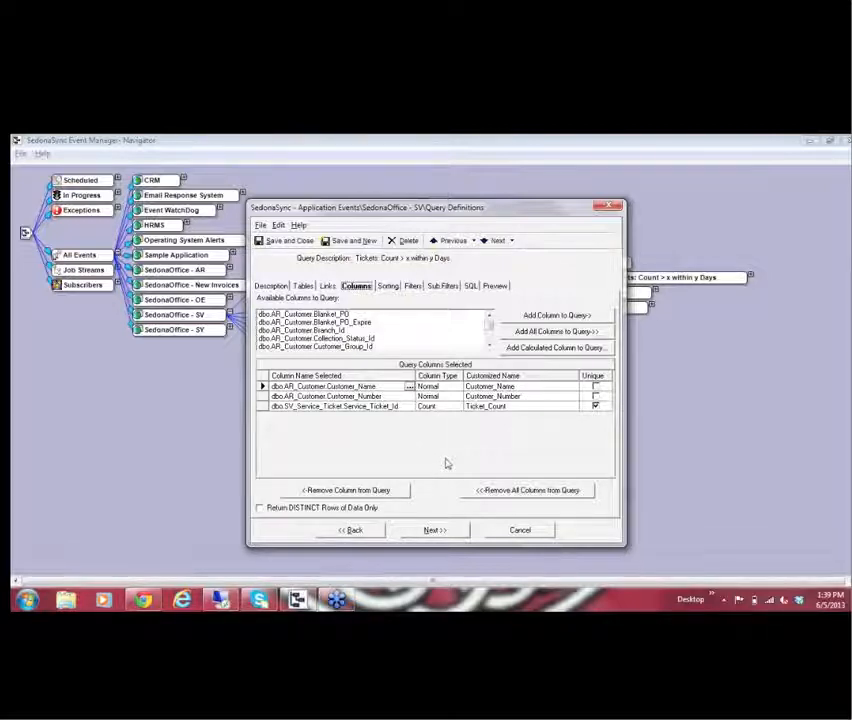
pyautogui.click(458, 405)
pyautogui.click(458, 407)
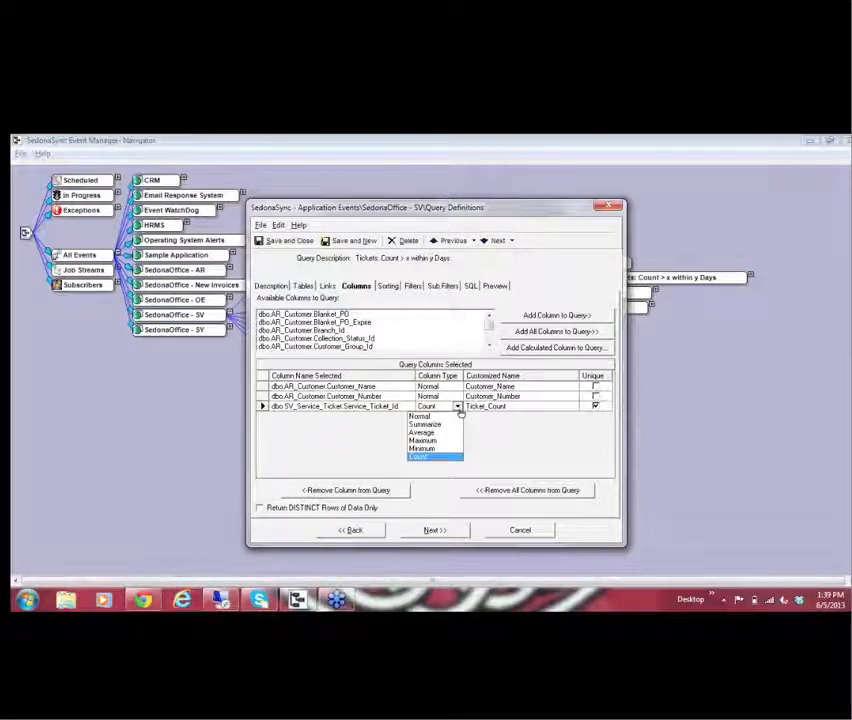
pyautogui.click(456, 460)
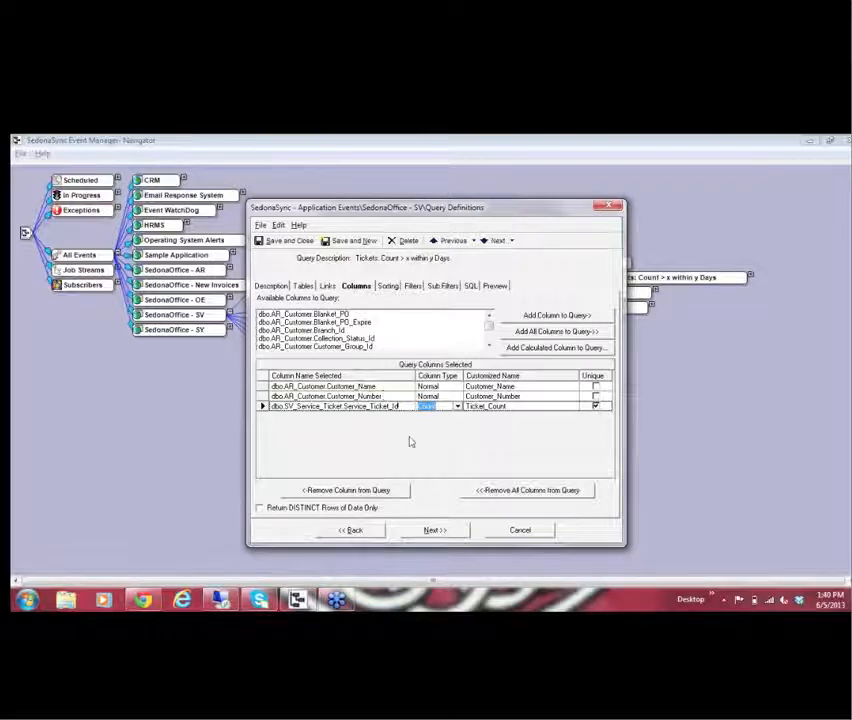
# Review the query's sorting and filters, and inspect the ticket creation date filter's DATEDIFF calculation without changing it.
pyautogui.click(384, 287)
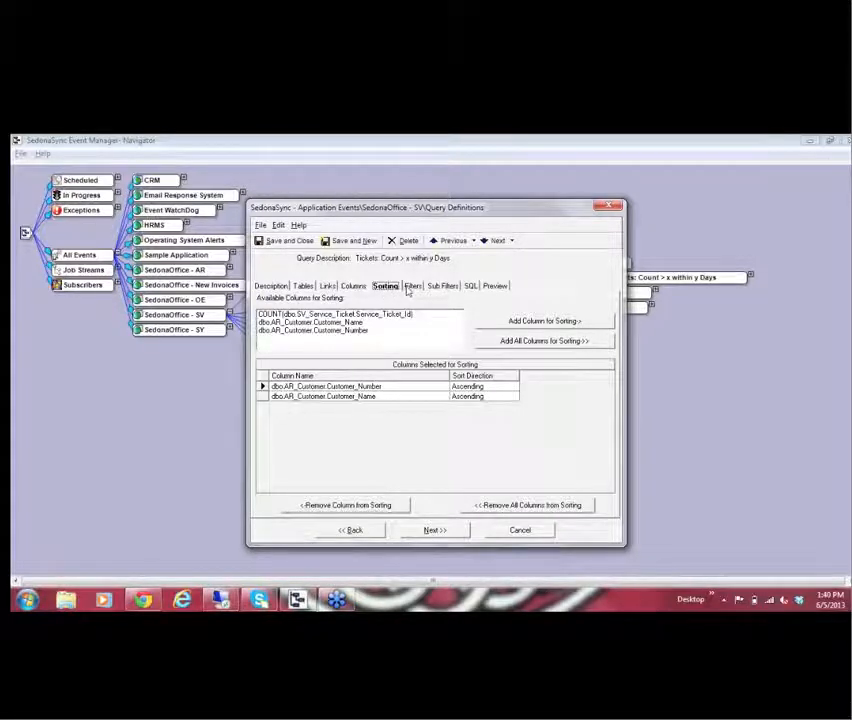
pyautogui.click(409, 287)
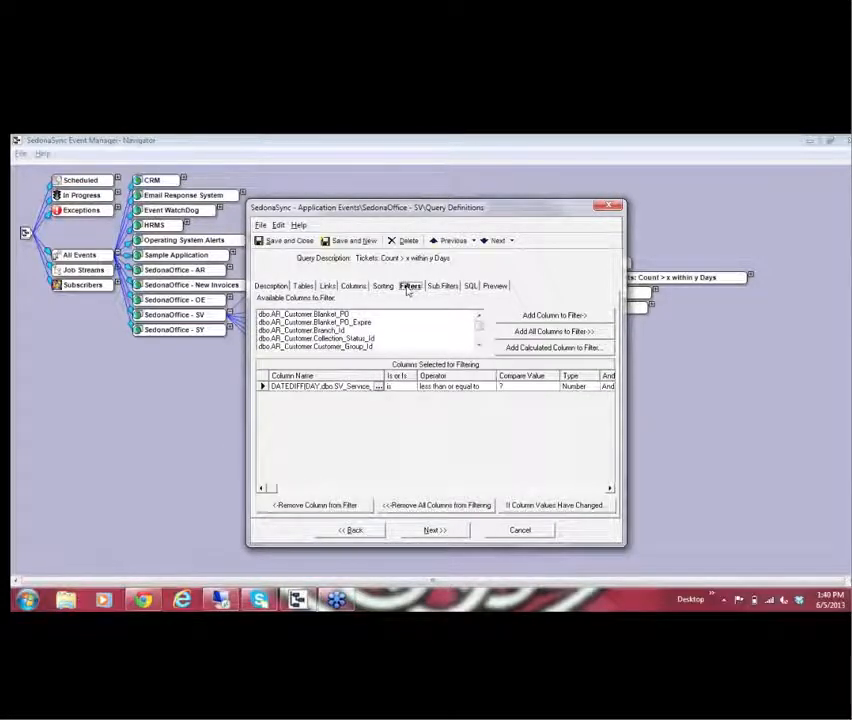
pyautogui.moveTo(381, 375); pyautogui.dragTo(397, 375)
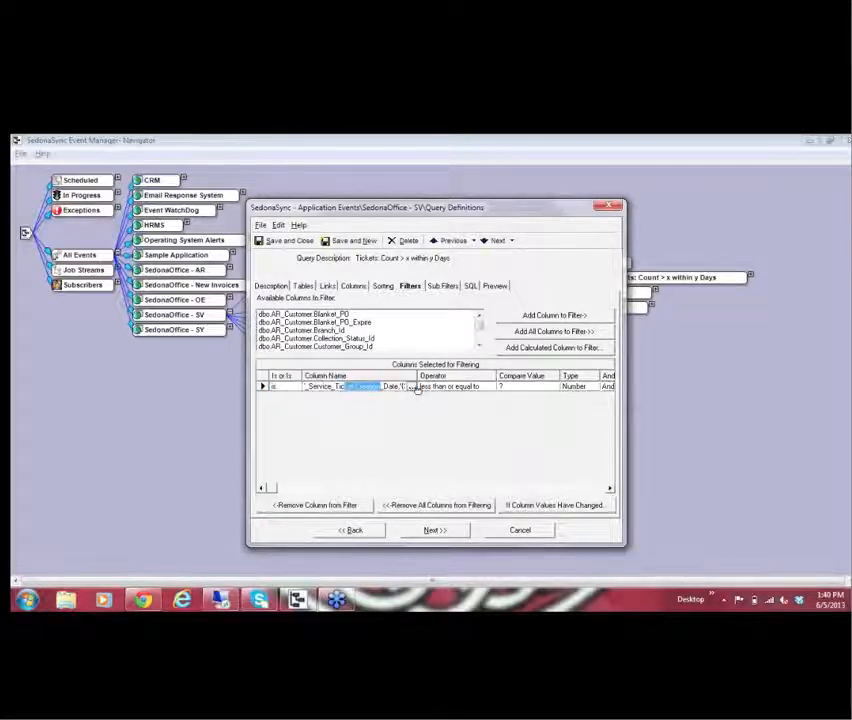
pyautogui.click(418, 389)
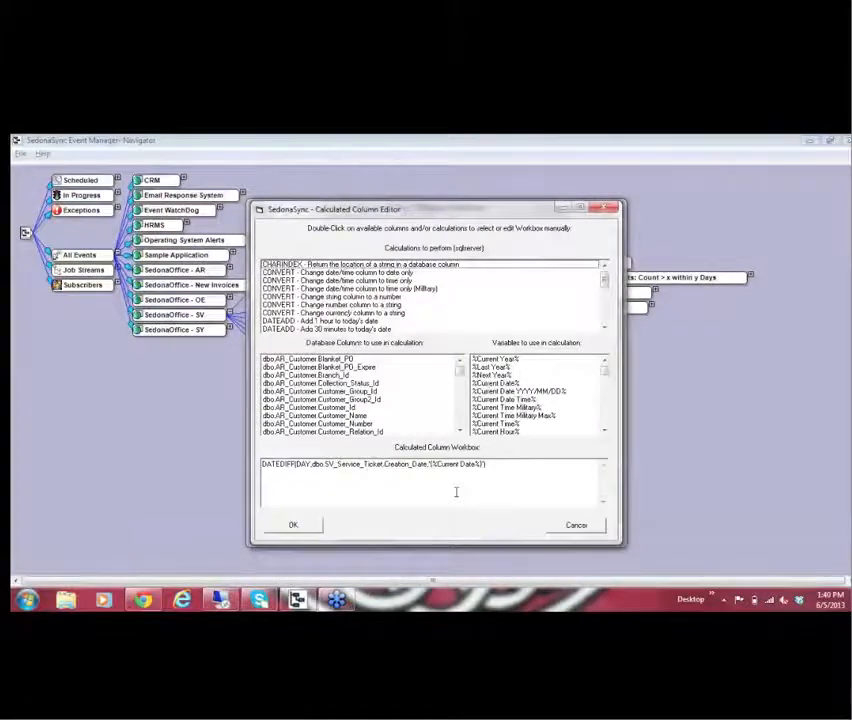
pyautogui.click(577, 527)
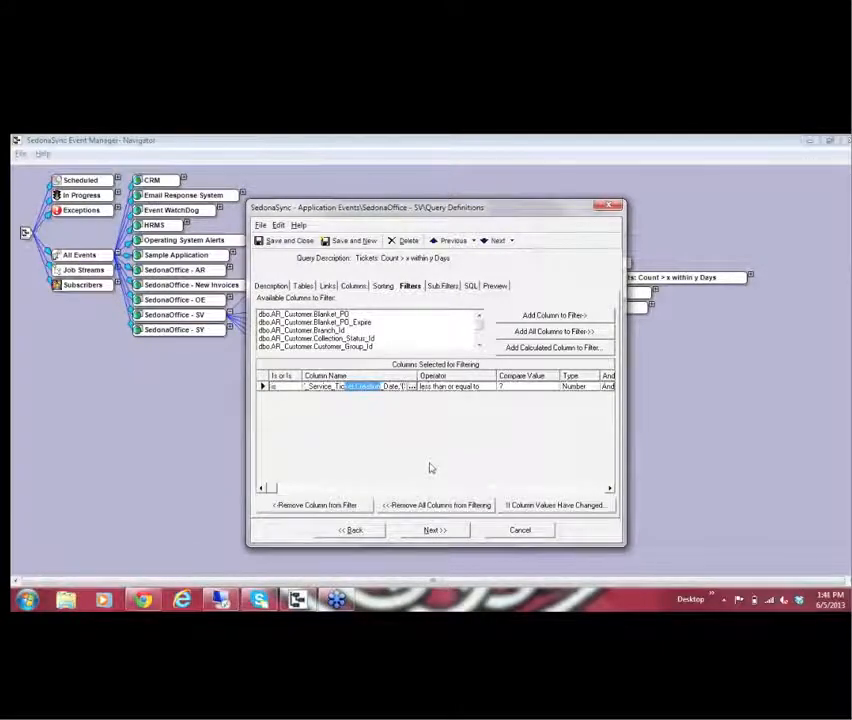
# Try 5 as the compare value in the ticket count sub-filter and restore its ? placeholder.
pyautogui.click(440, 288)
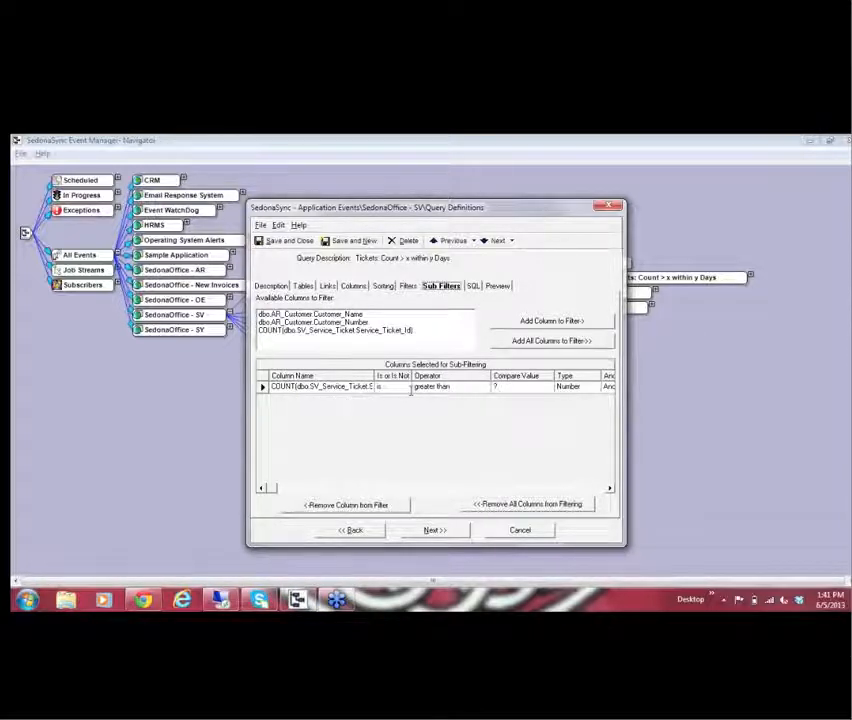
pyautogui.click(537, 394)
pyautogui.press('BackSpace')
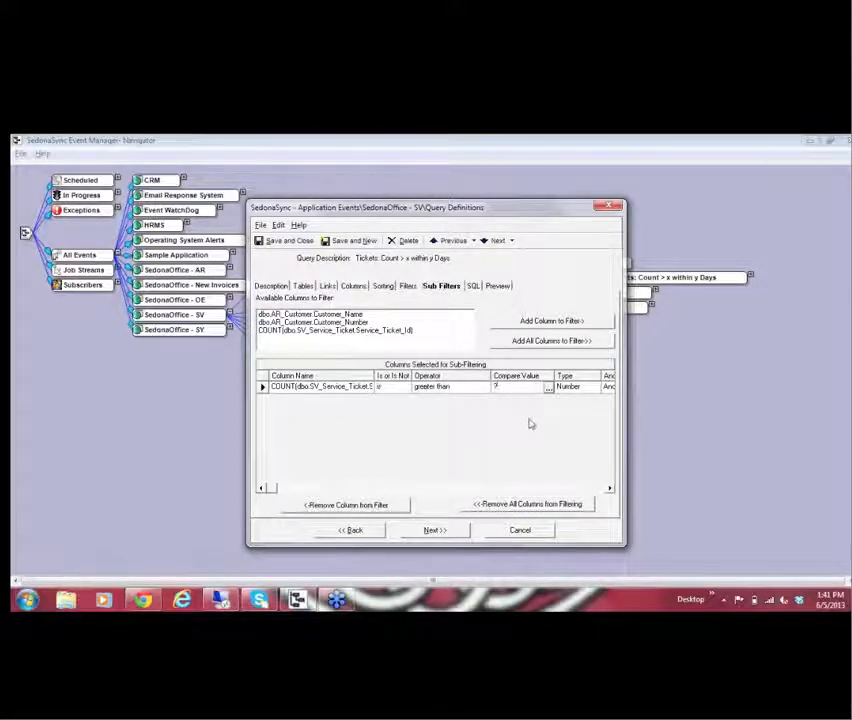
pyautogui.write('5')
pyautogui.press('BackSpace')
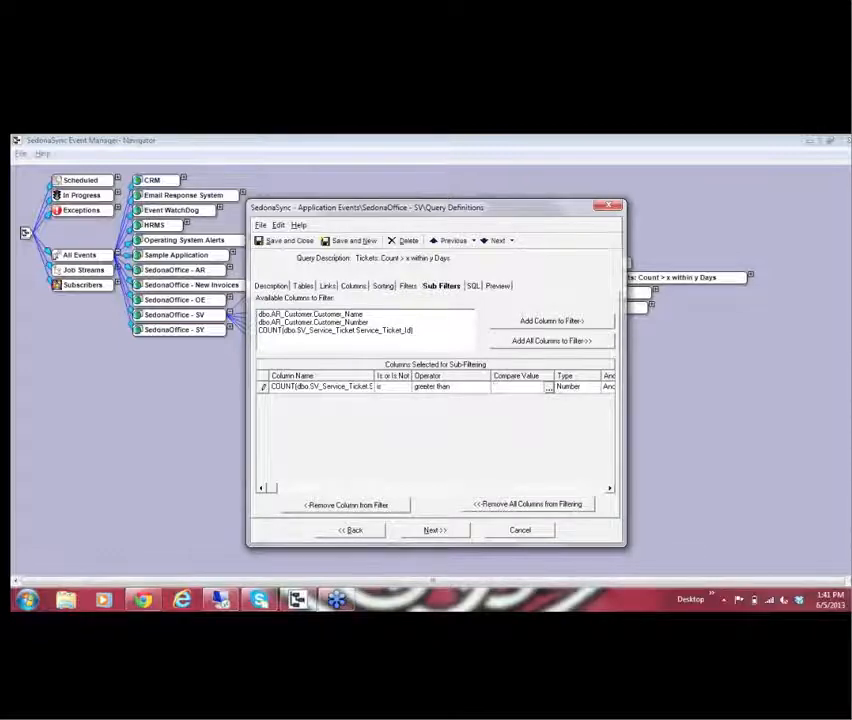
pyautogui.write('?')
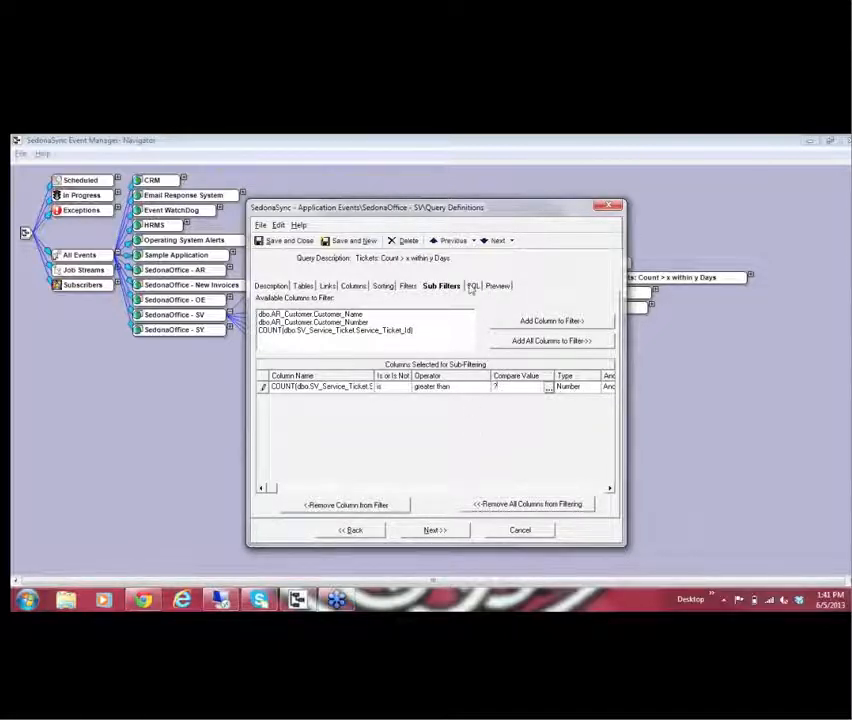
# Review the ticket count query's SQL and preview its results for the past 10000 days with a ticket count greater than -1.
pyautogui.click(472, 287)
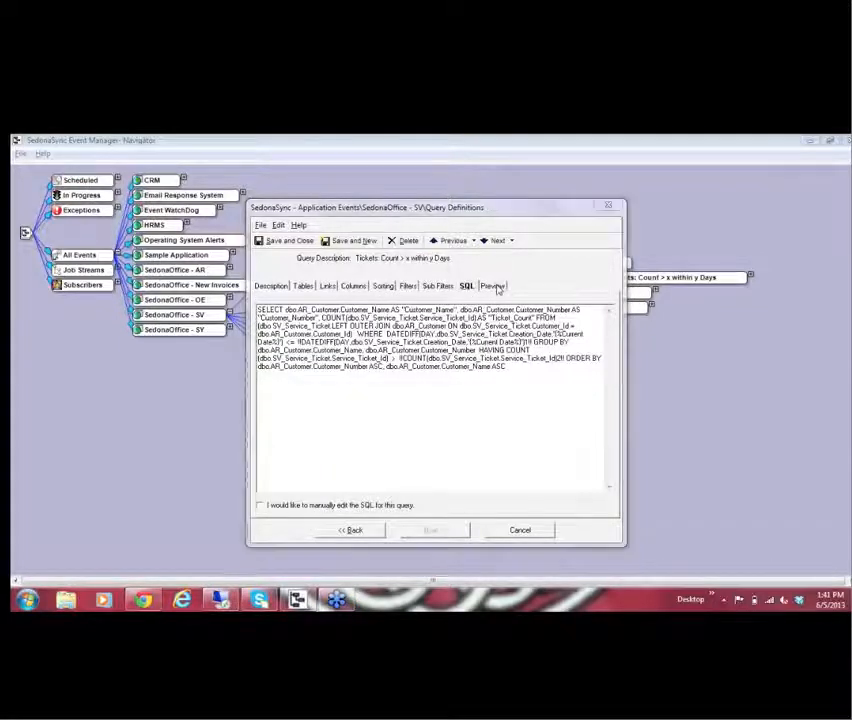
pyautogui.click(494, 287)
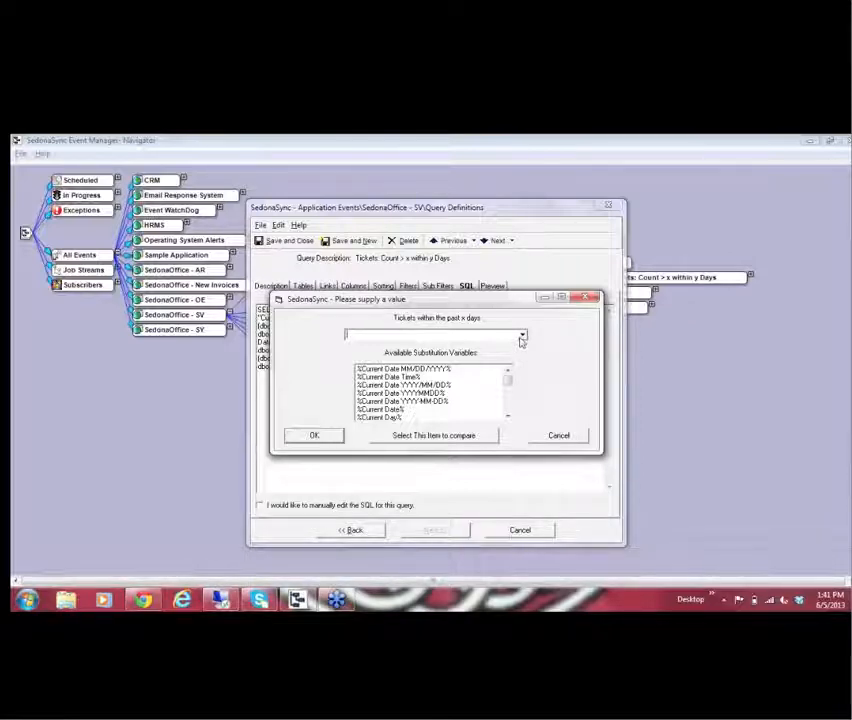
pyautogui.click(489, 337)
pyautogui.write('1')
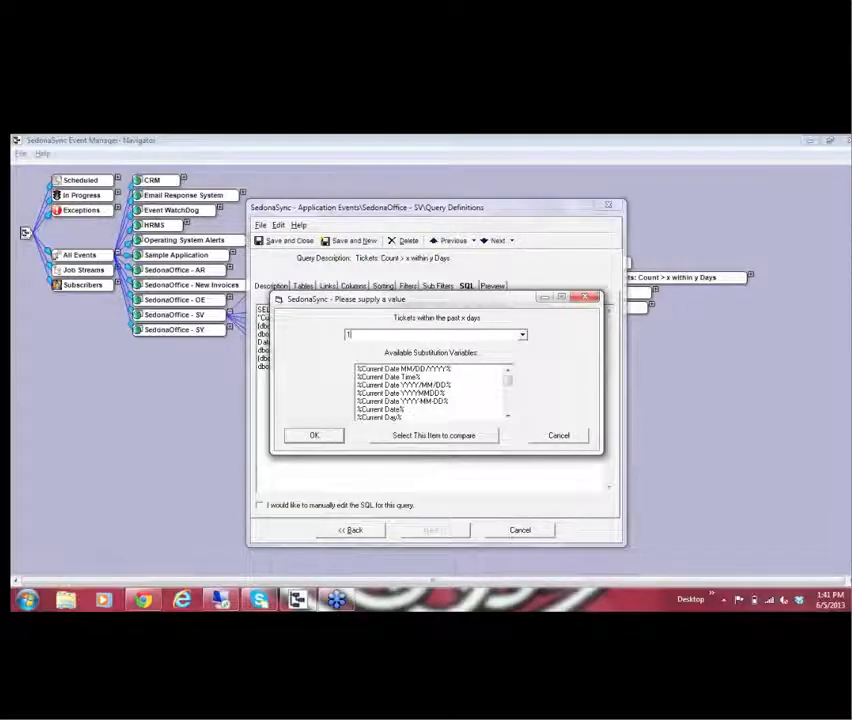
pyautogui.write('000')
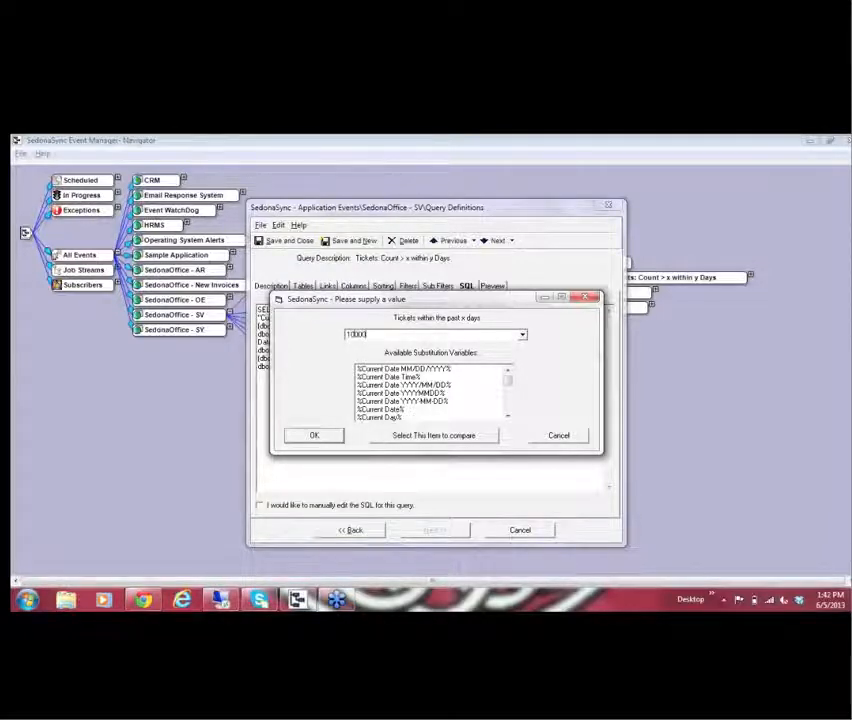
pyautogui.write('0')
pyautogui.click(316, 437)
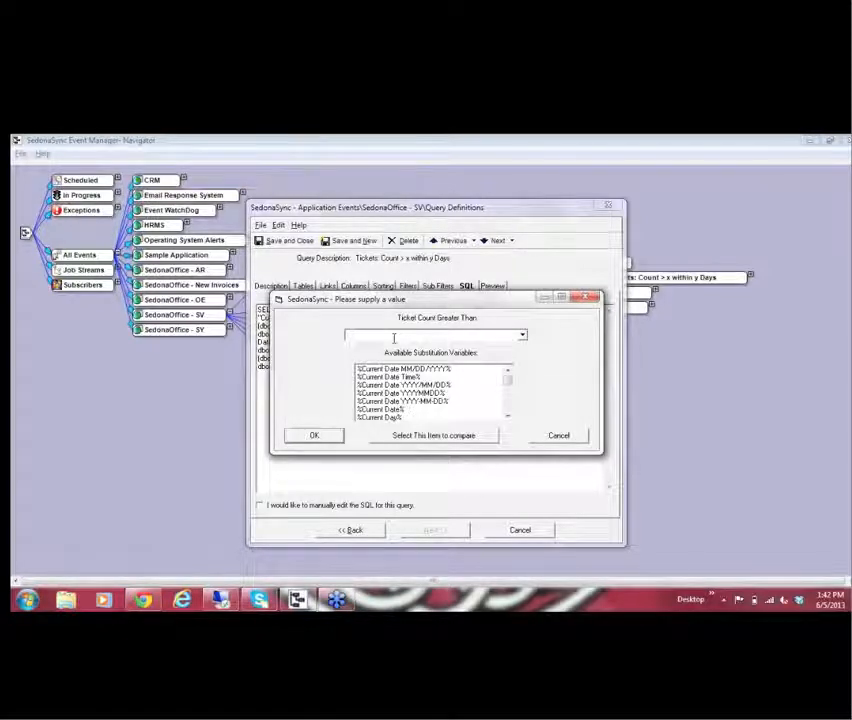
pyautogui.write('-1')
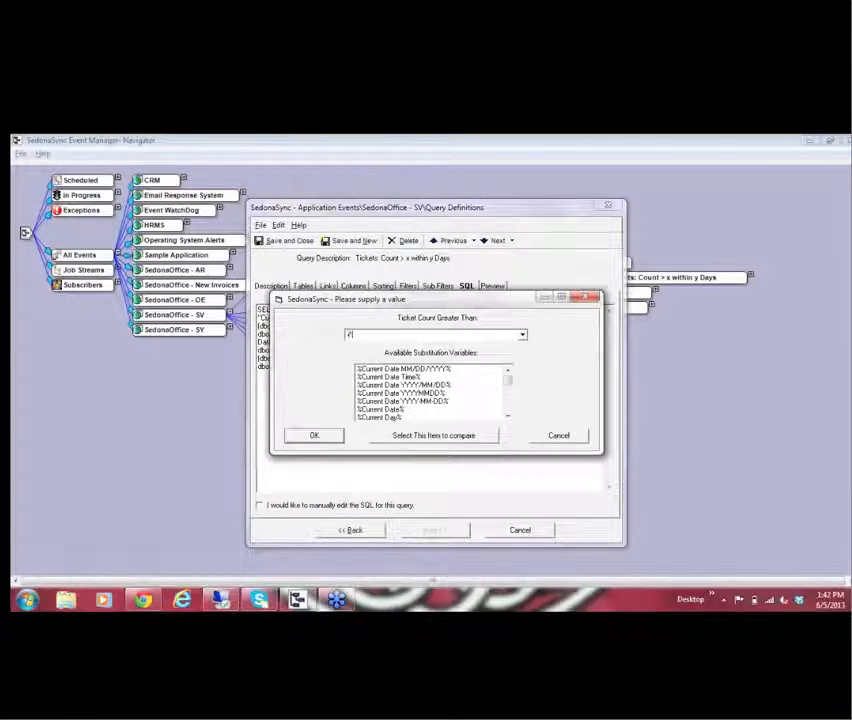
pyautogui.click(311, 437)
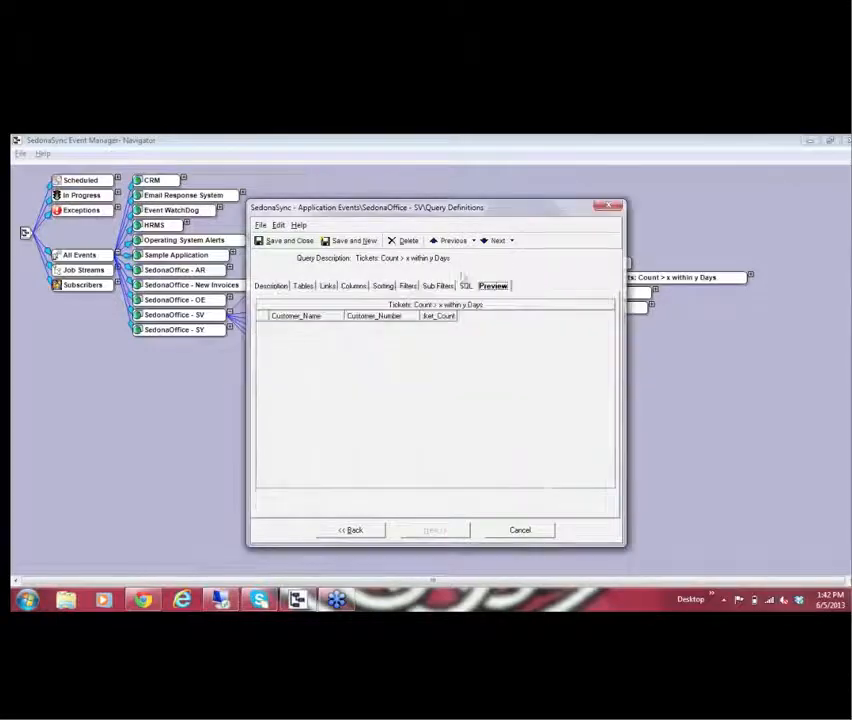
# Recheck the query's filter and preview the results for the past 10000 days with a ticket count greater than 1.
pyautogui.click(408, 287)
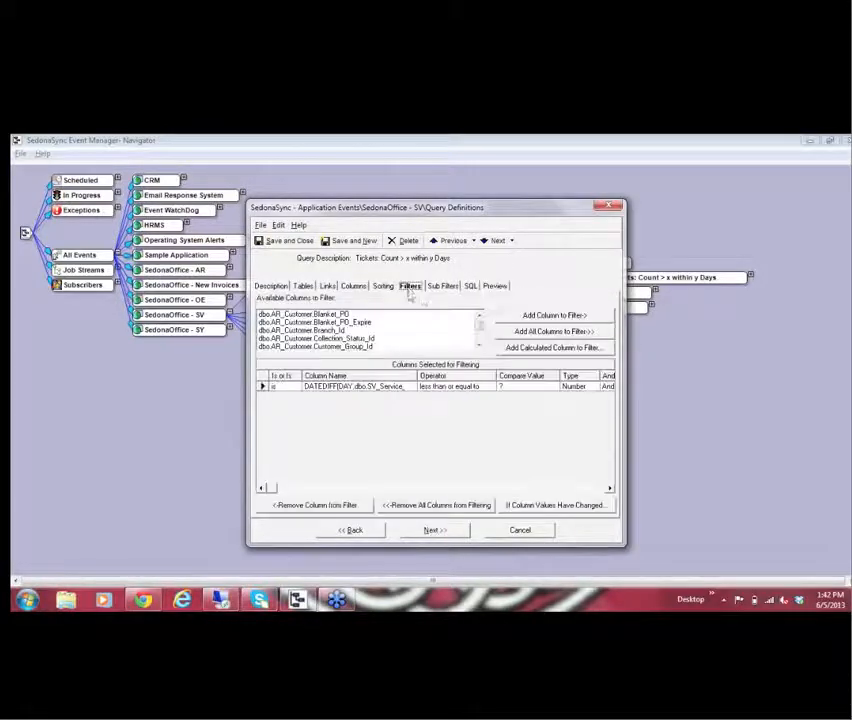
pyautogui.click(497, 288)
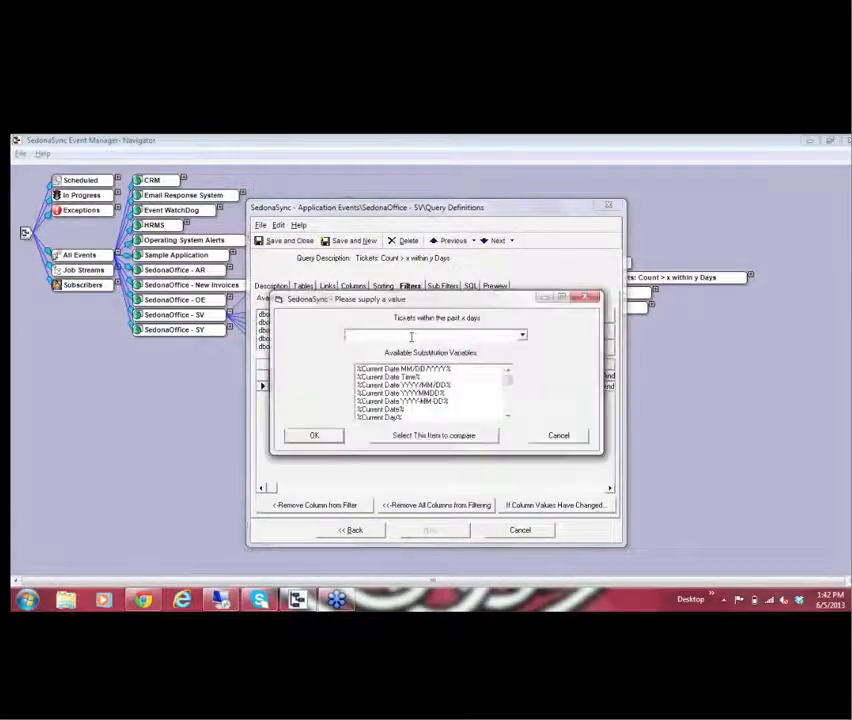
pyautogui.write('10000')
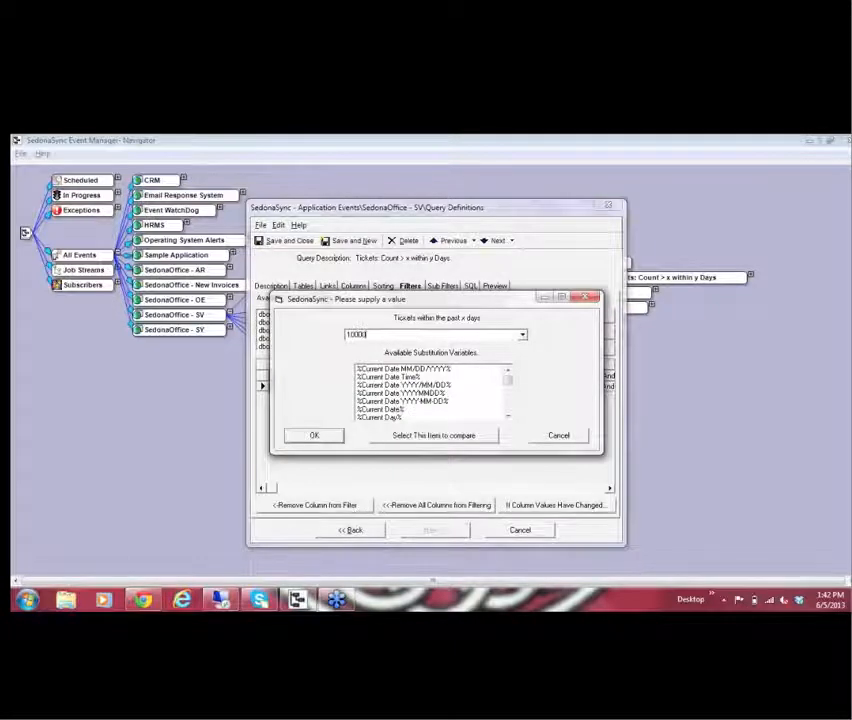
pyautogui.click(314, 435)
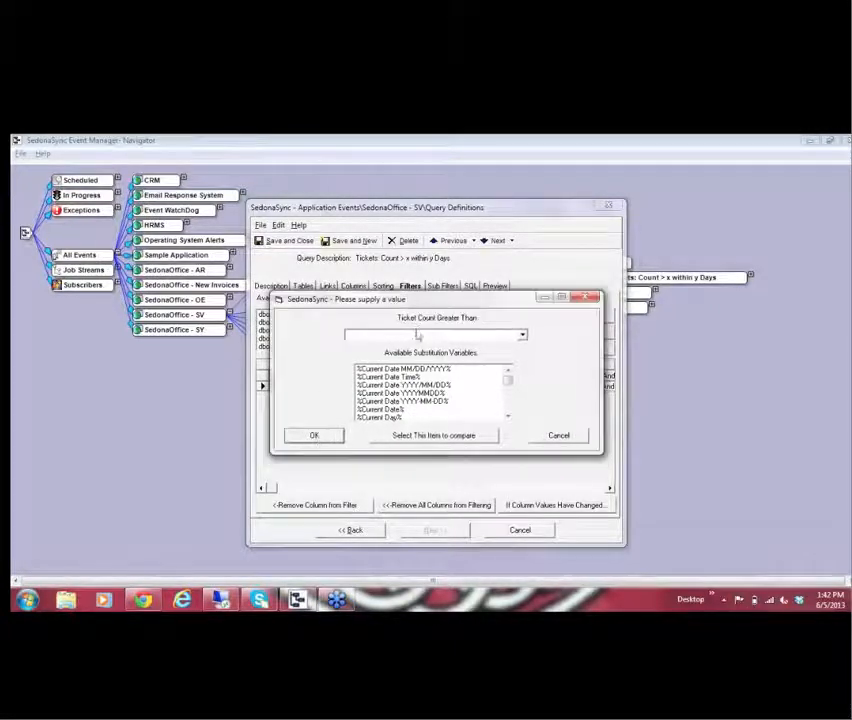
pyautogui.write('1')
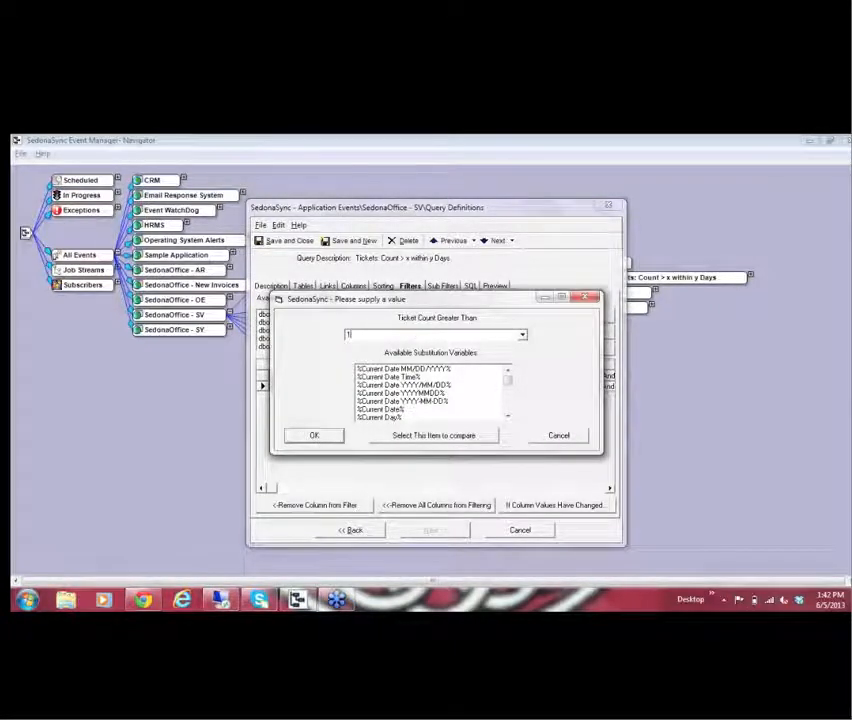
pyautogui.click(316, 436)
# Compare the query's SQL with its sub-filter, trying the preview twice without supplying the days and ticket count values.
pyautogui.click(464, 287)
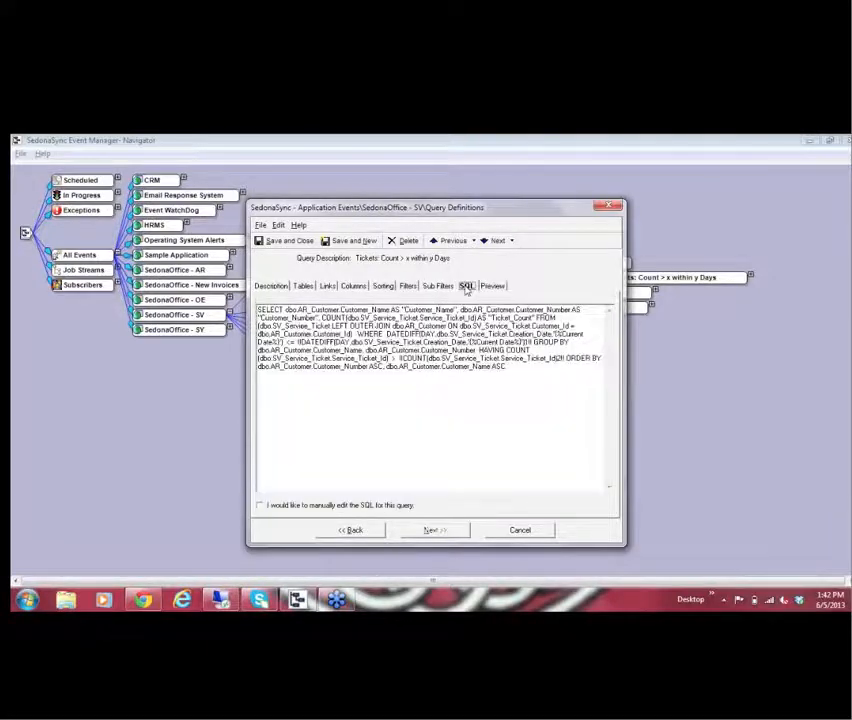
pyautogui.click(438, 287)
pyautogui.click(466, 287)
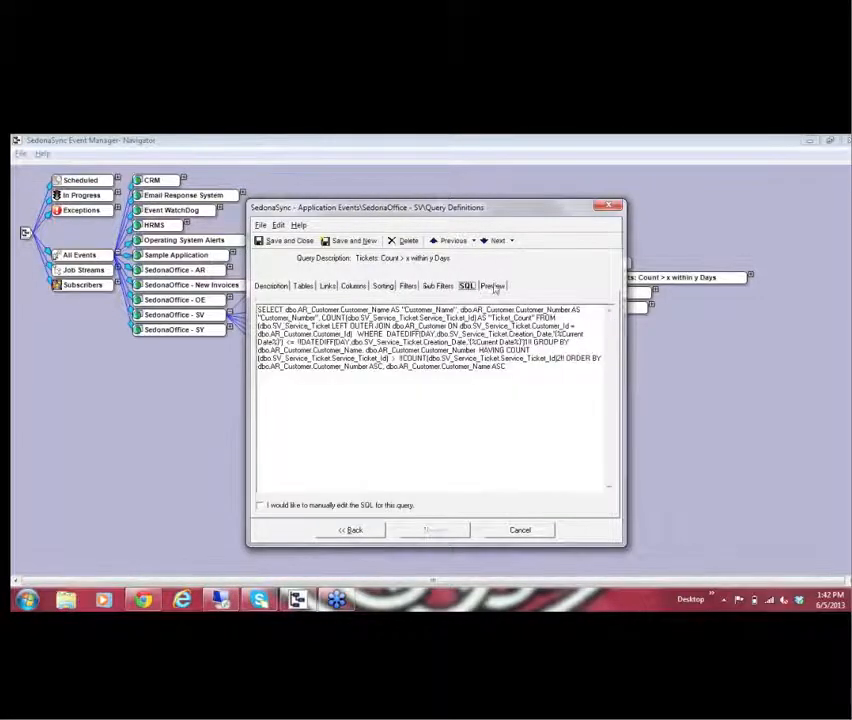
pyautogui.click(493, 287)
pyautogui.click(561, 437)
pyautogui.click(560, 437)
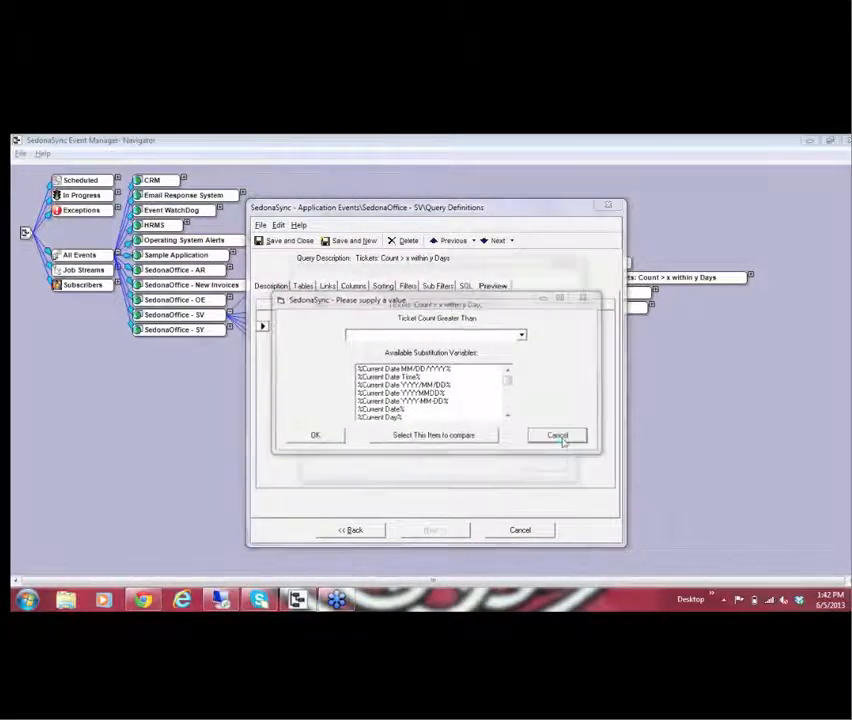
pyautogui.click(553, 479)
pyautogui.click(436, 286)
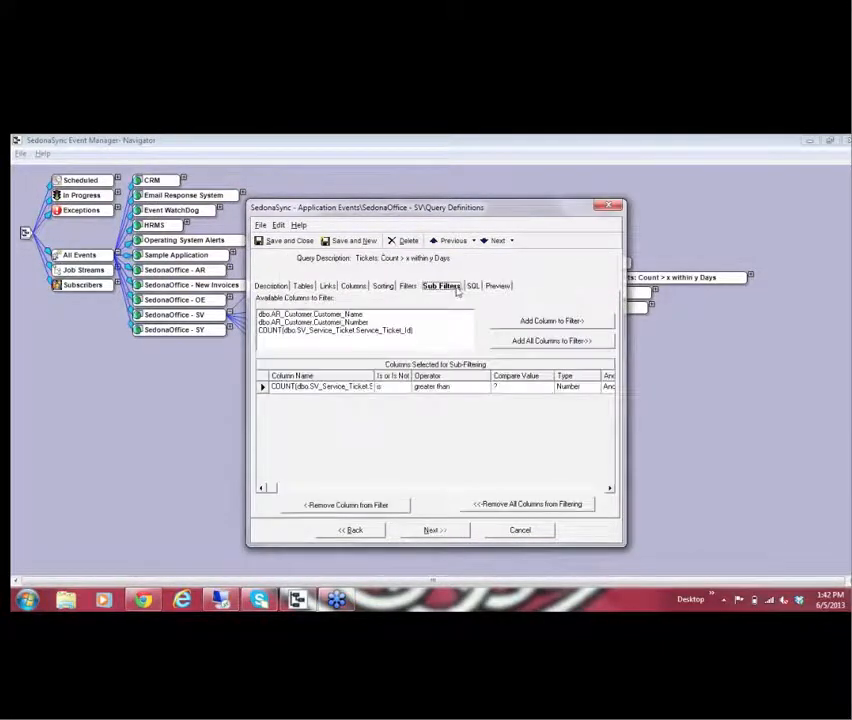
pyautogui.click(466, 286)
pyautogui.click(491, 287)
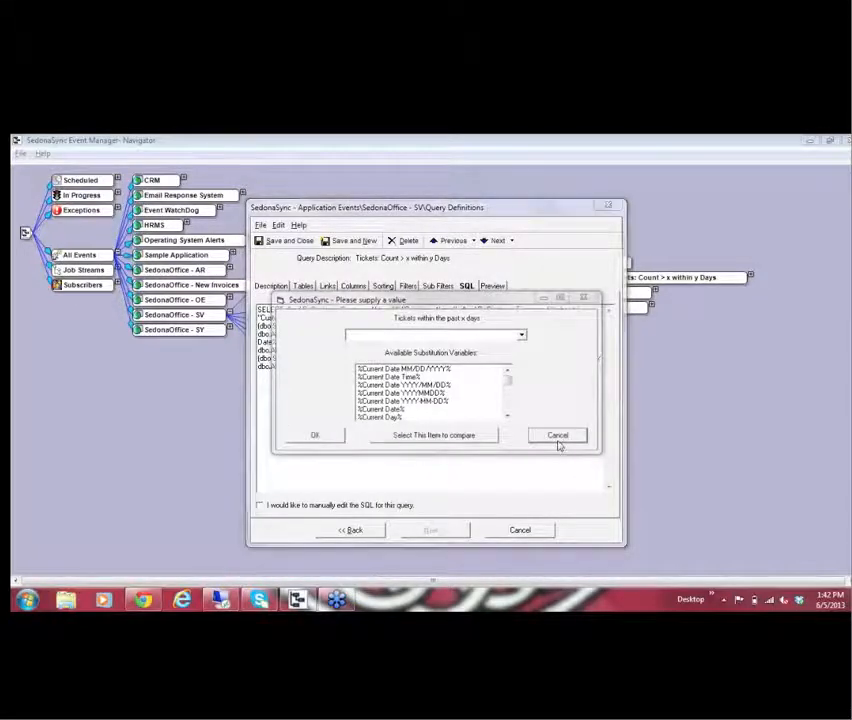
pyautogui.click(558, 437)
pyautogui.click(558, 437)
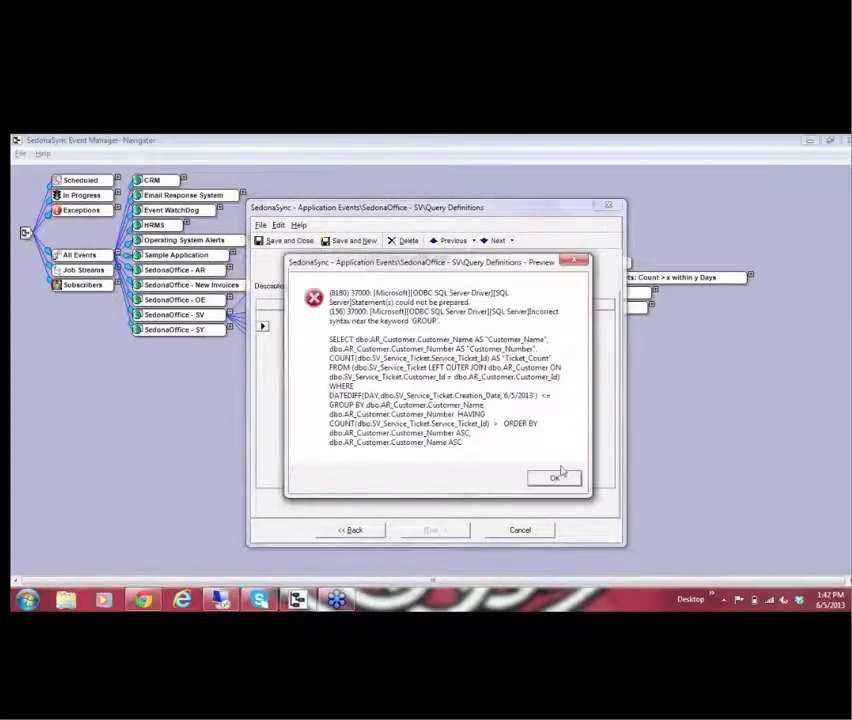
pyautogui.click(555, 477)
# Return to the query's SQL and close the query definition without saving changes.
pyautogui.click(466, 286)
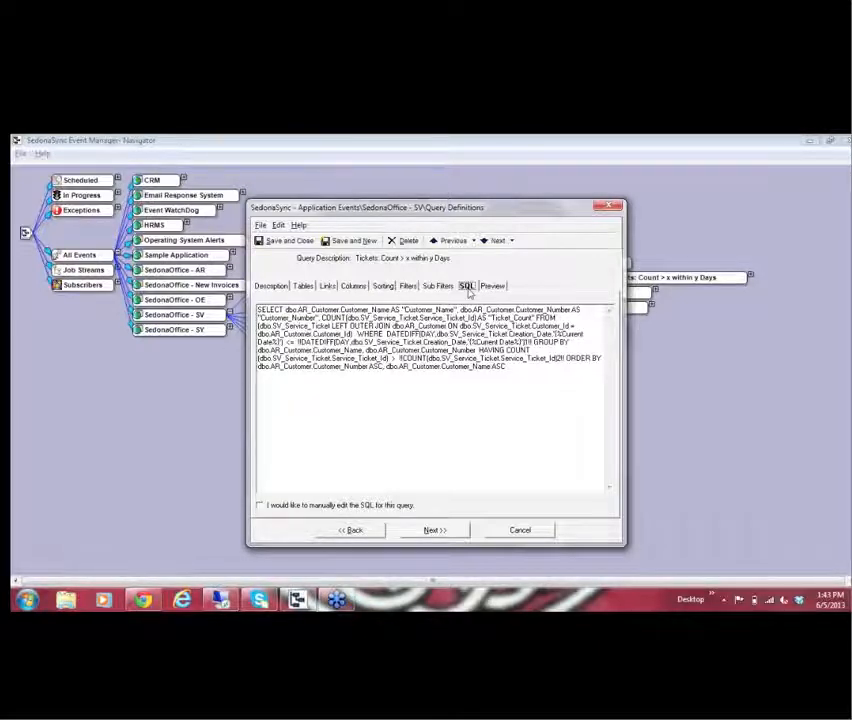
pyautogui.click(520, 530)
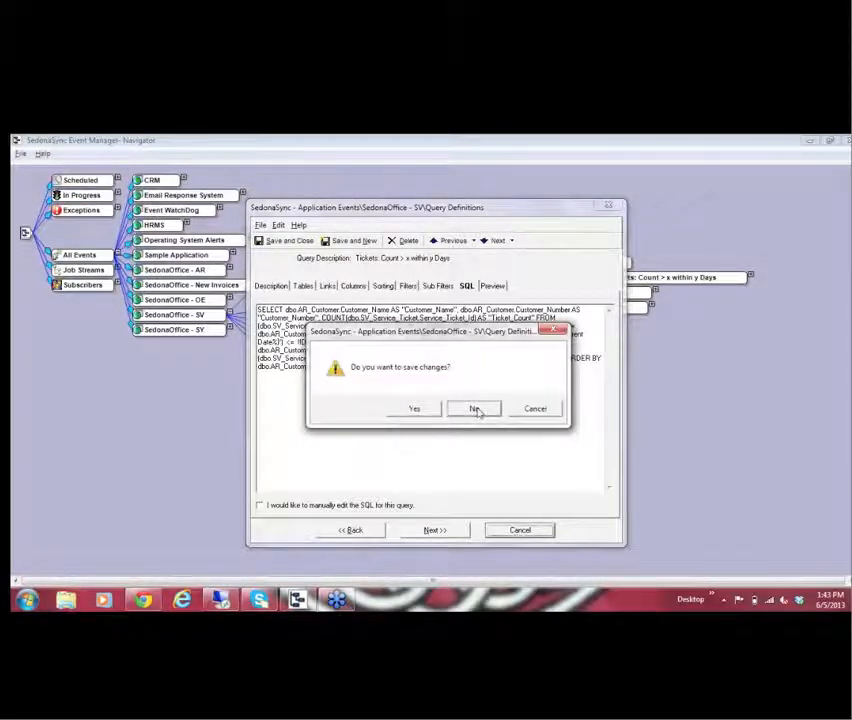
pyautogui.click(476, 410)
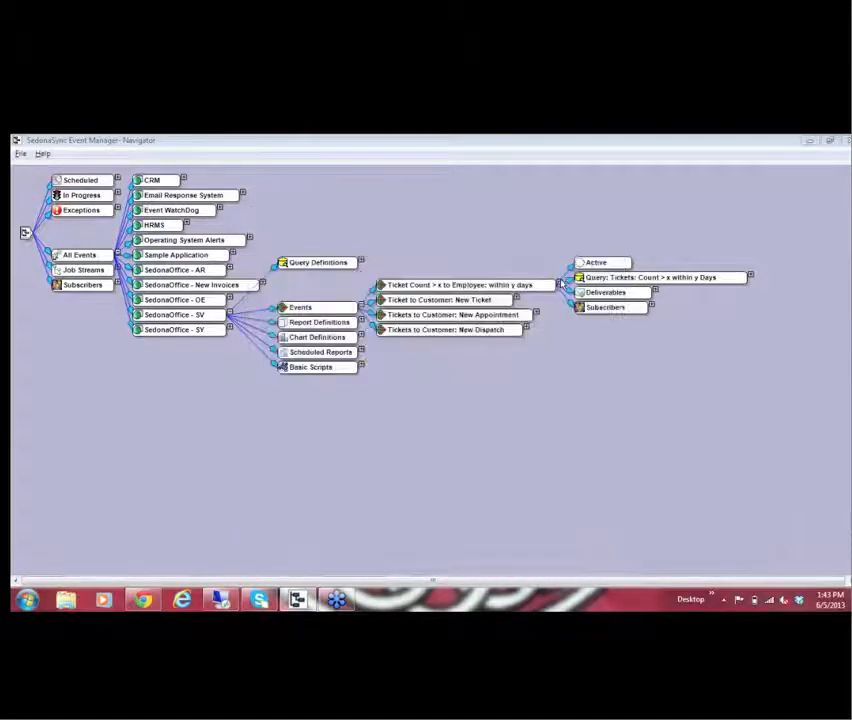
# Look at the Ticket Count > x to Employee event's components again, and collapse the SedonaOffice - SV branch in the navigator.
pyautogui.click(559, 284)
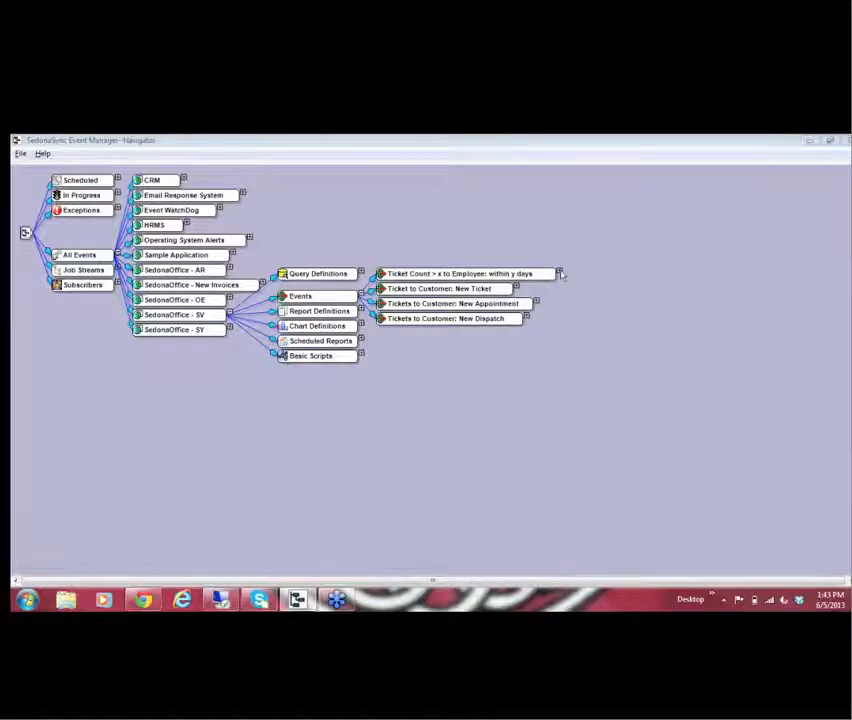
pyautogui.click(560, 273)
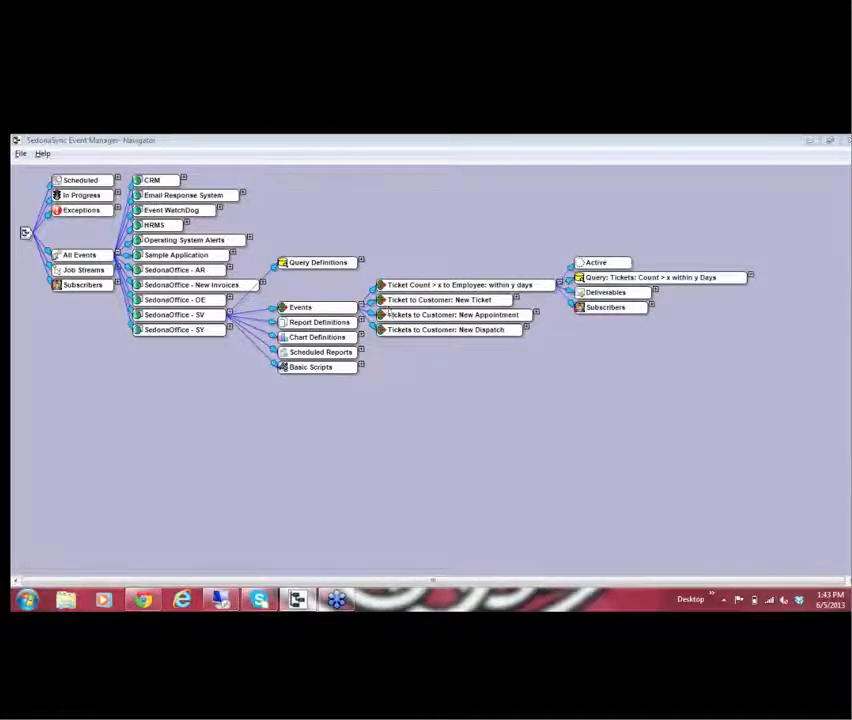
pyautogui.click(361, 306)
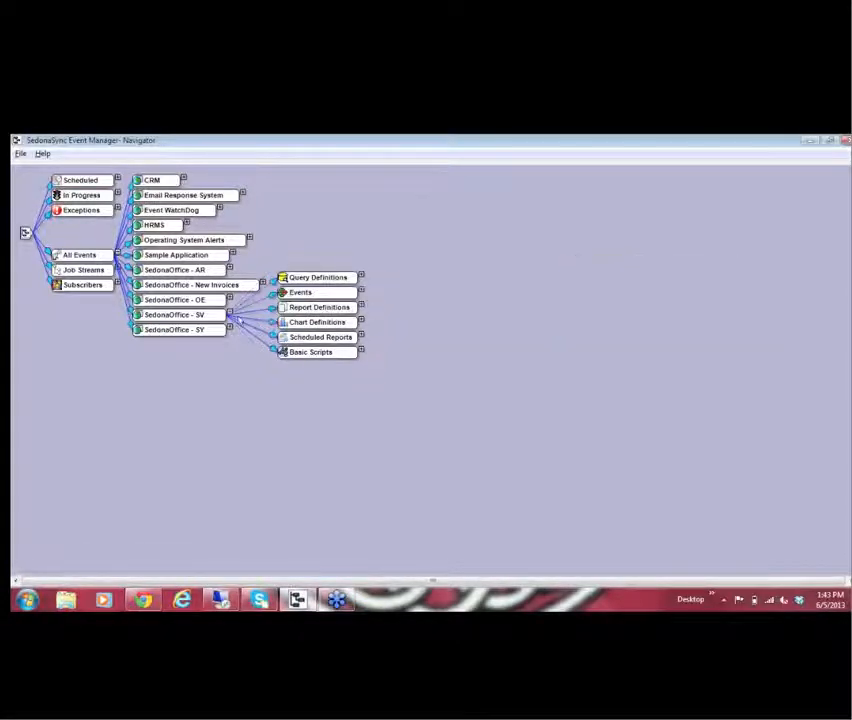
pyautogui.click(229, 313)
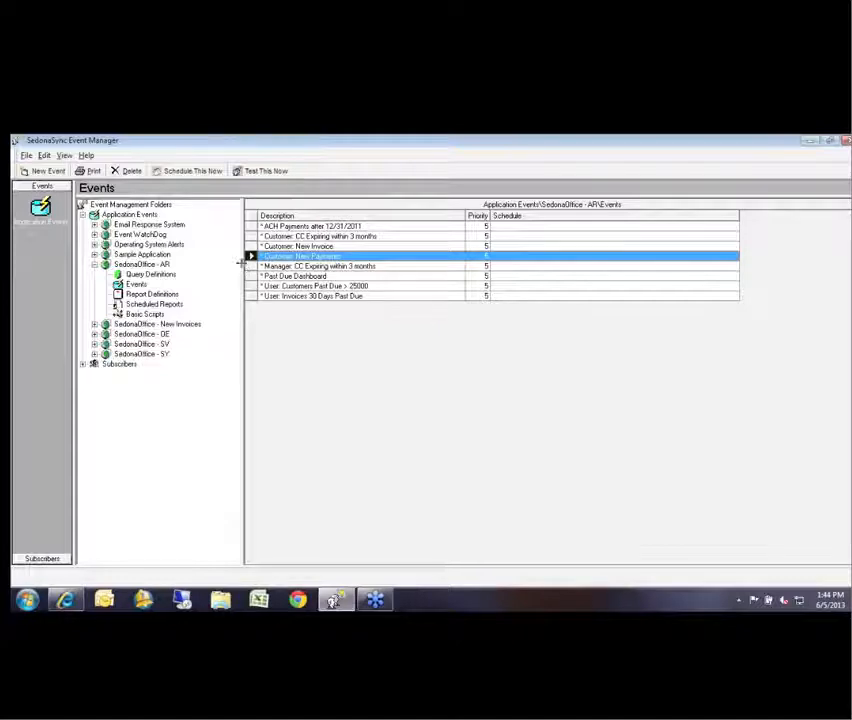
# Show the SedonaOffice - AR events list and keep the current Windows color scheme without being asked again.
pyautogui.click(141, 264)
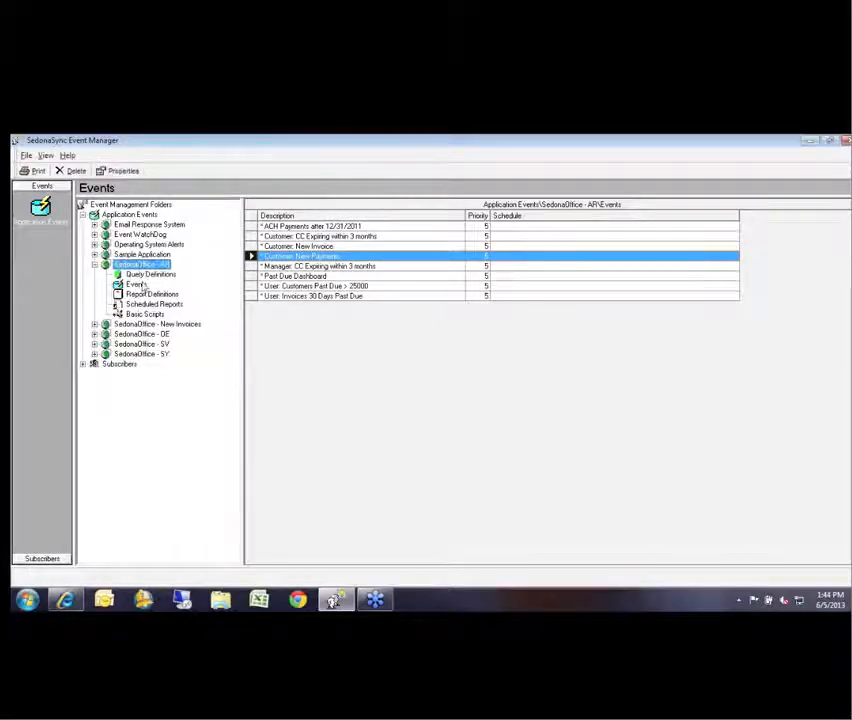
pyautogui.click(140, 285)
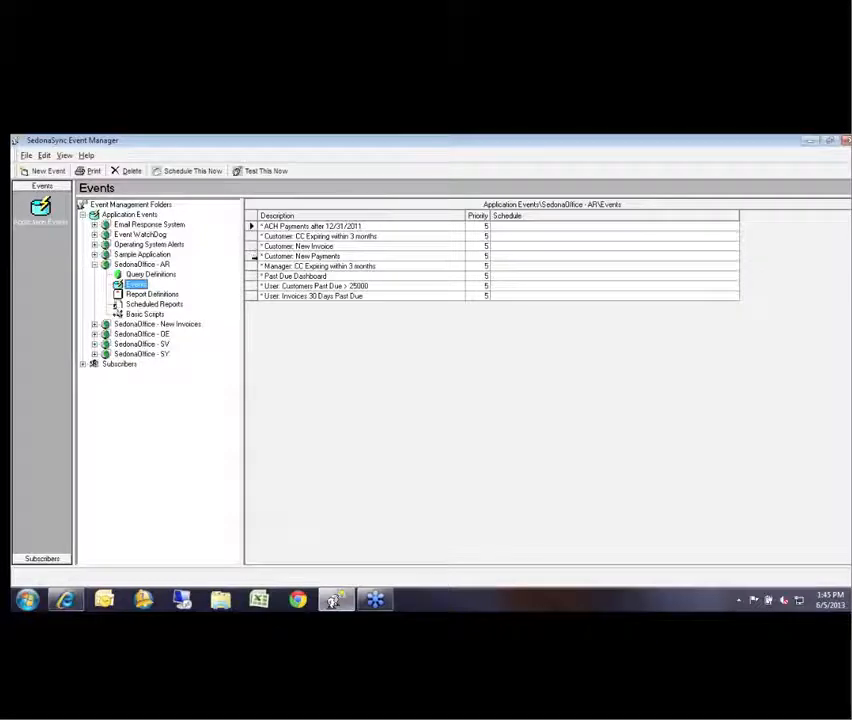
pyautogui.click(252, 256)
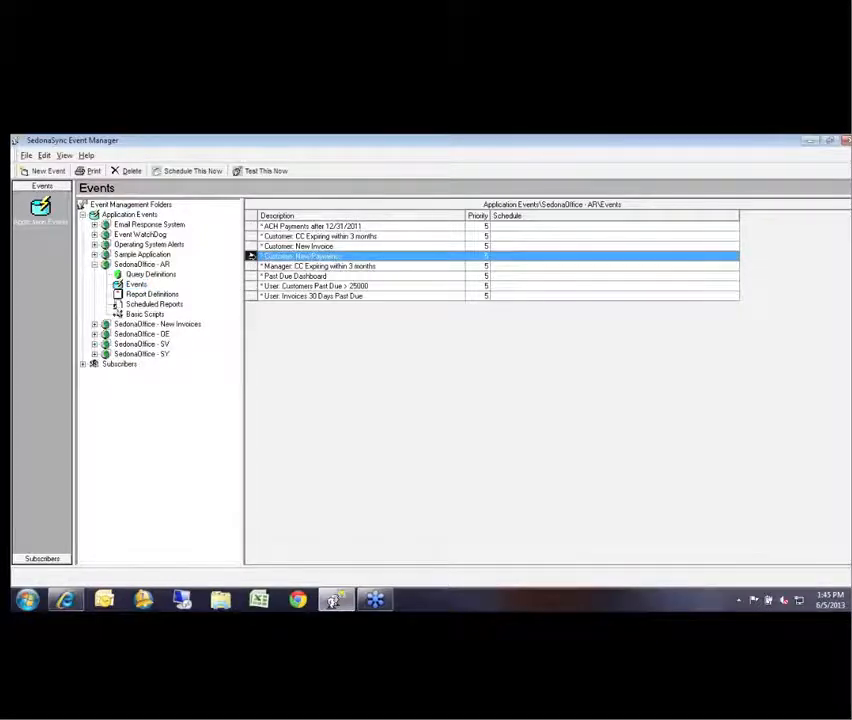
pyautogui.click(251, 226)
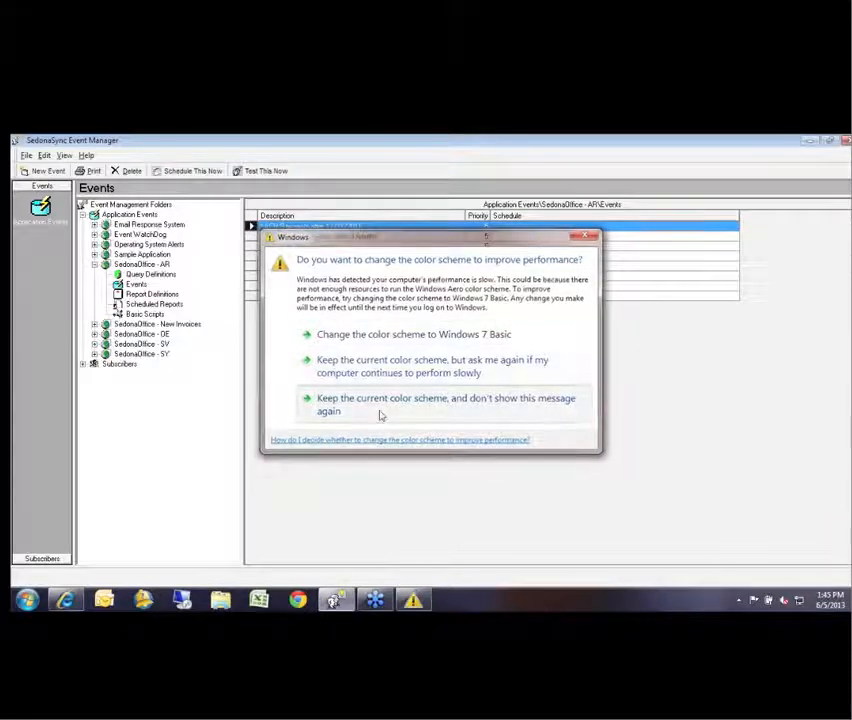
pyautogui.click(330, 411)
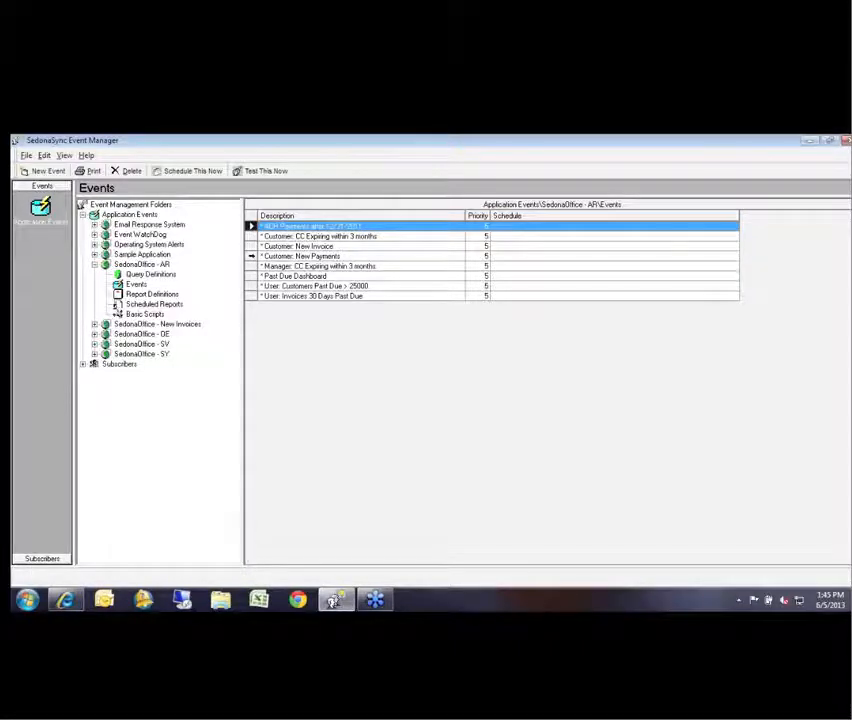
# Open the Customer: New Payments event, review the query selected for its content, and close the event unchanged.
pyautogui.click(251, 256)
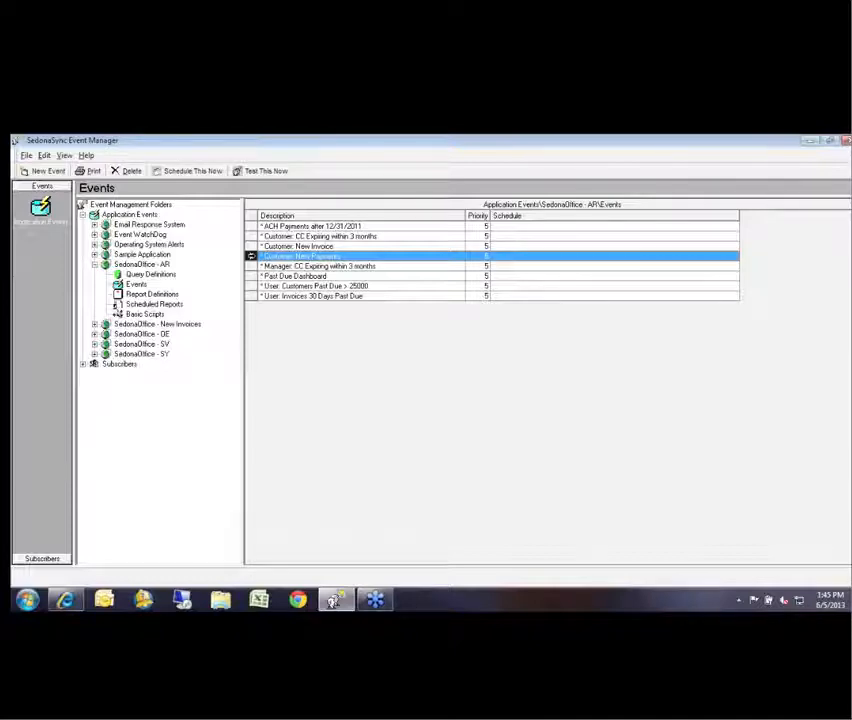
pyautogui.doubleClick(250, 256)
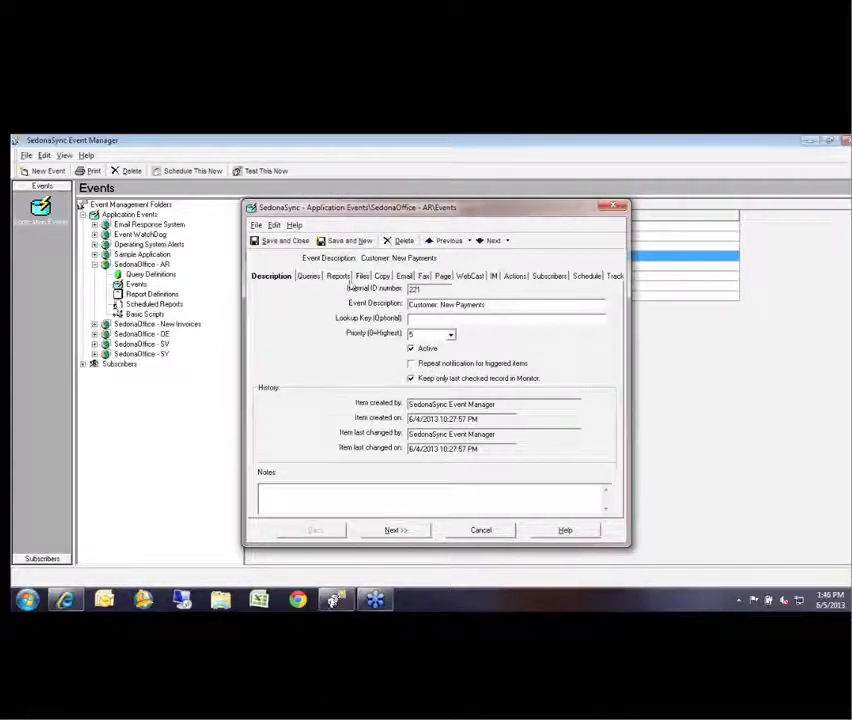
pyautogui.click(305, 277)
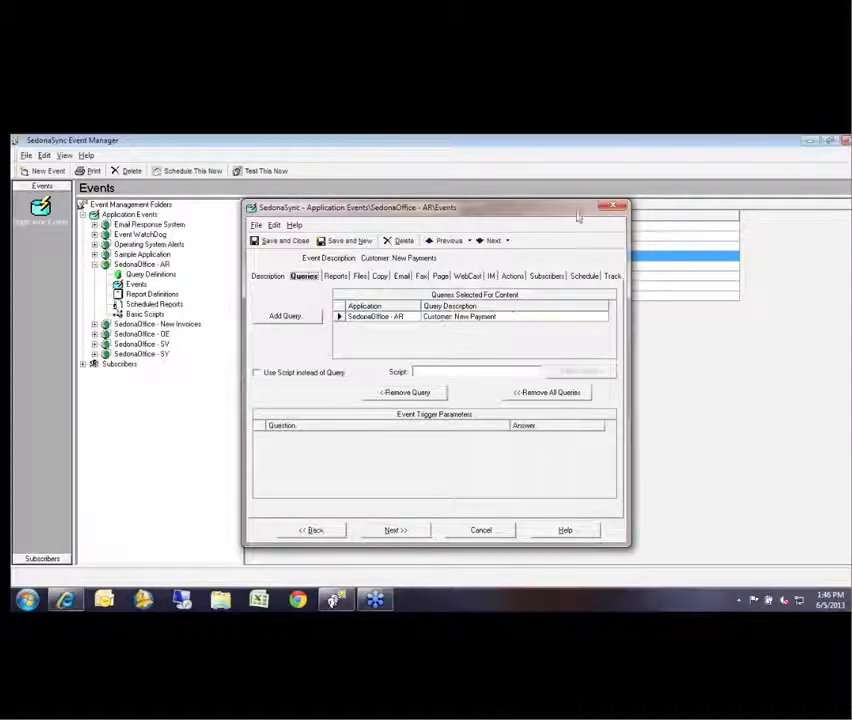
pyautogui.click(612, 206)
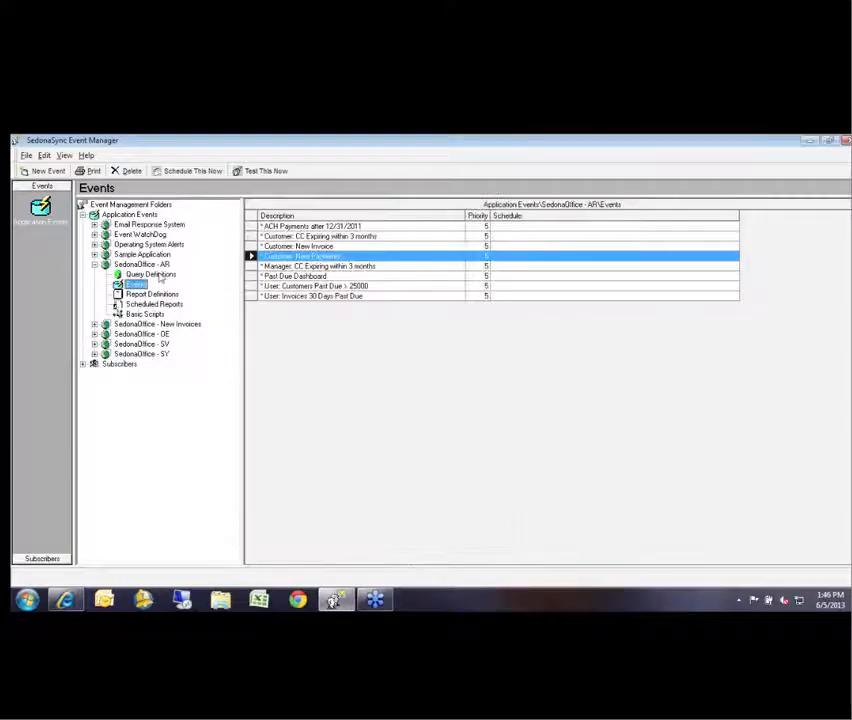
# Open the Customer: New Payment query definition under SedonaOffice - AR and review its selected tables and table links.
pyautogui.click(147, 265)
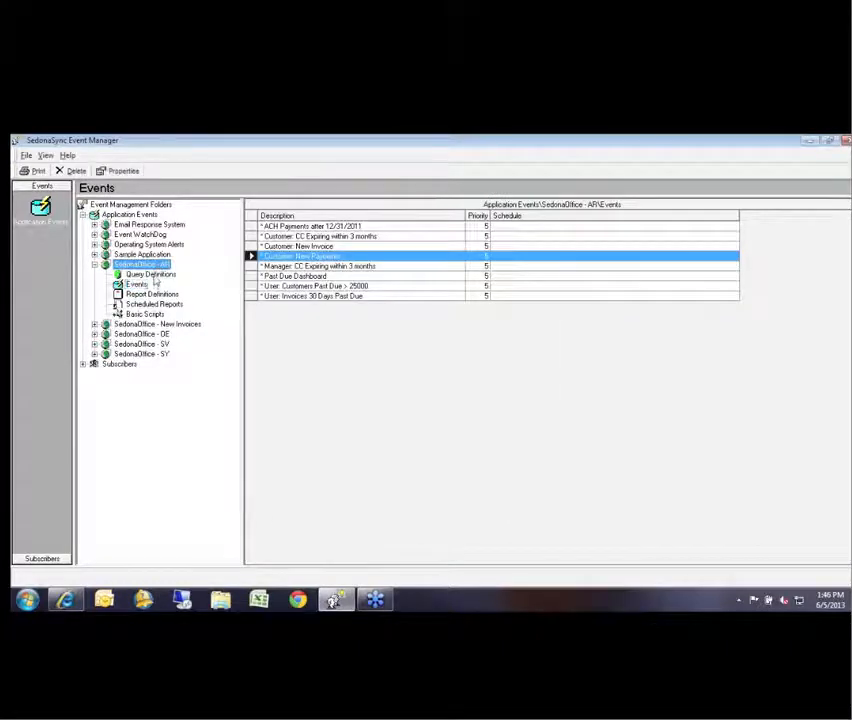
pyautogui.click(152, 274)
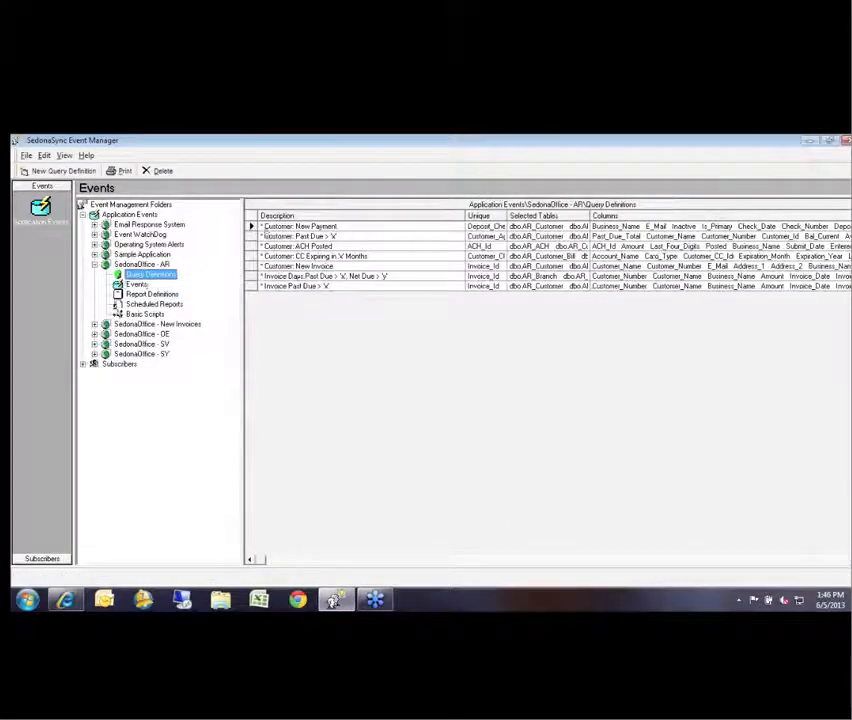
pyautogui.click(249, 227)
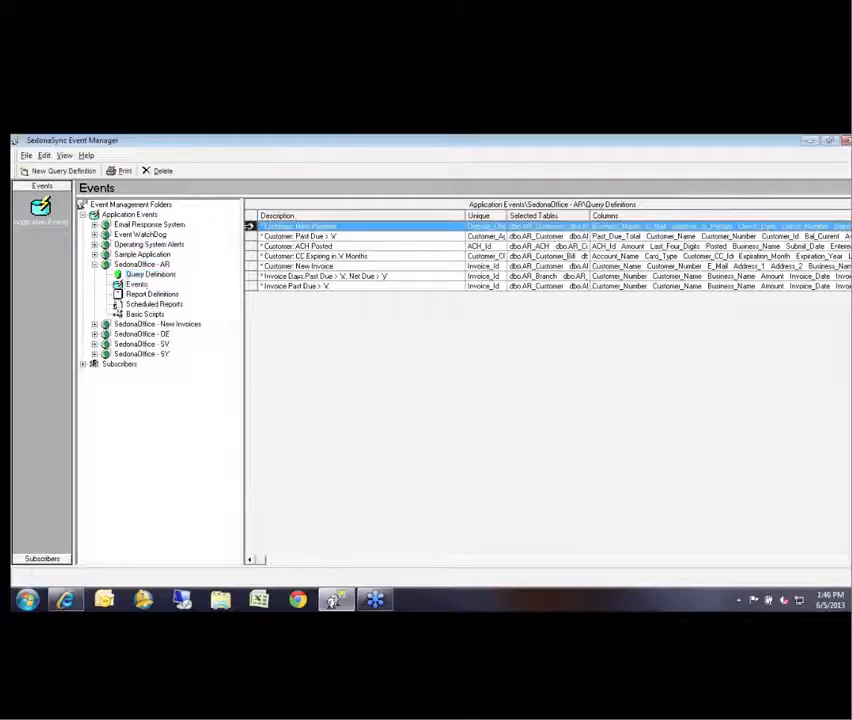
pyautogui.doubleClick(249, 227)
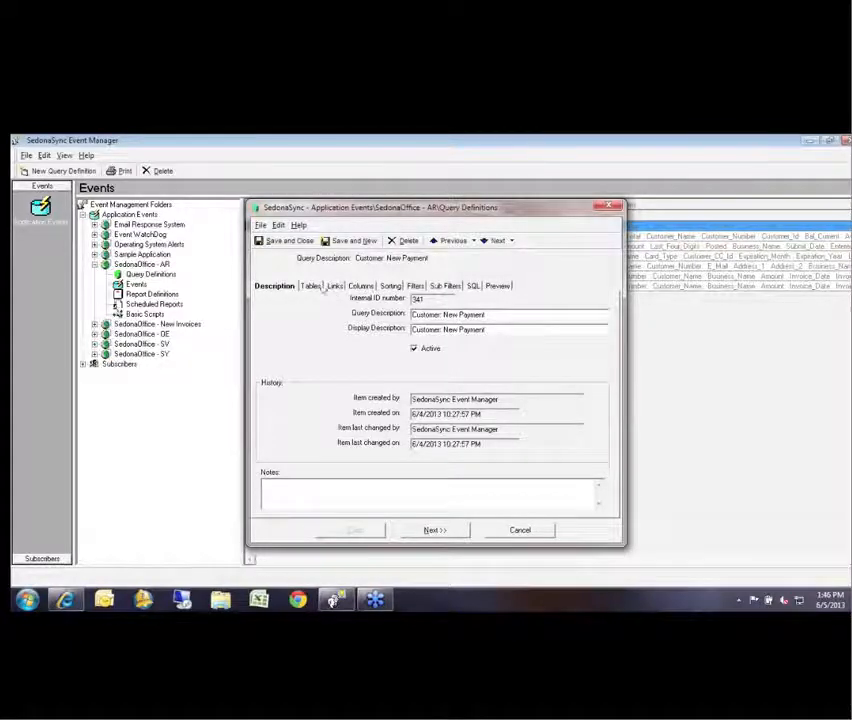
pyautogui.click(312, 287)
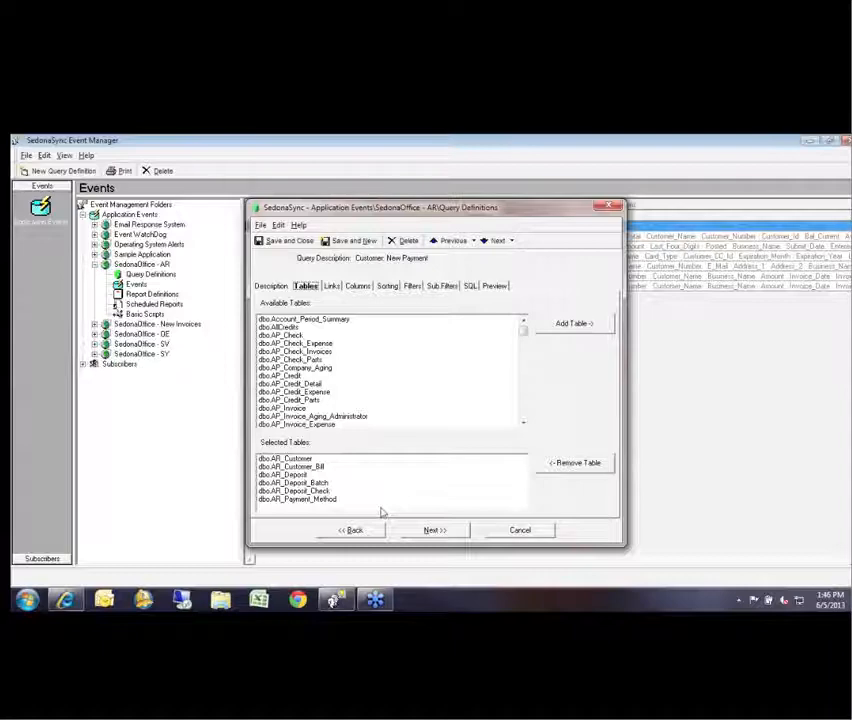
pyautogui.click(328, 287)
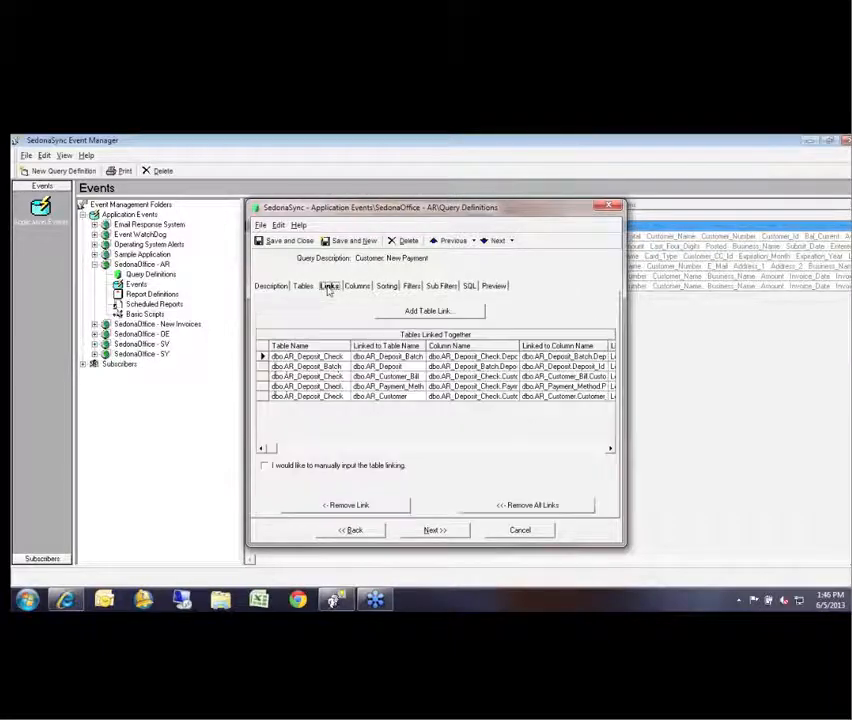
# Review the query's selected columns, focusing on Deposit_Check_Id and its Unique setting.
pyautogui.click(363, 288)
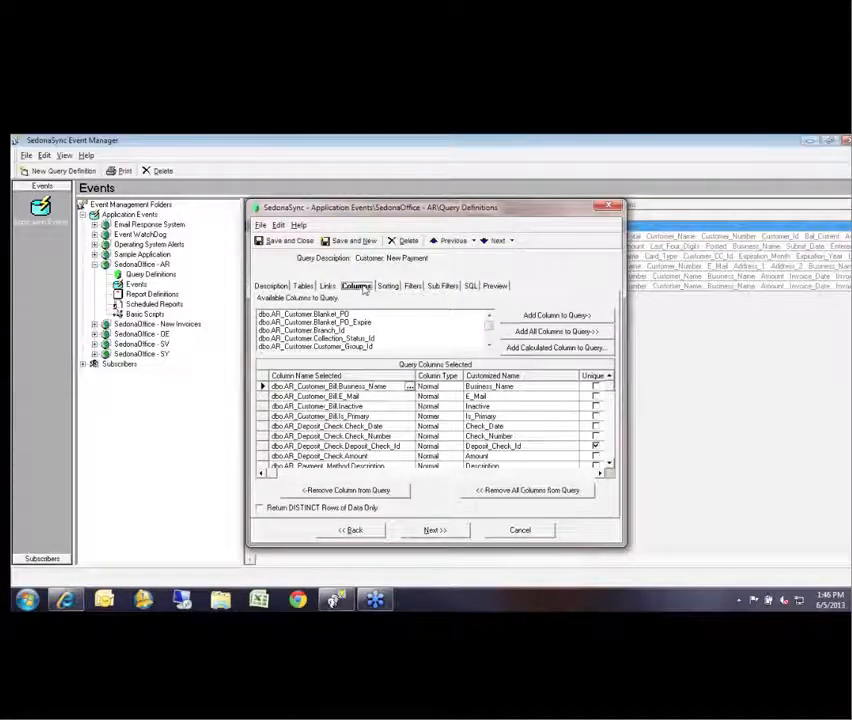
pyautogui.click(595, 446)
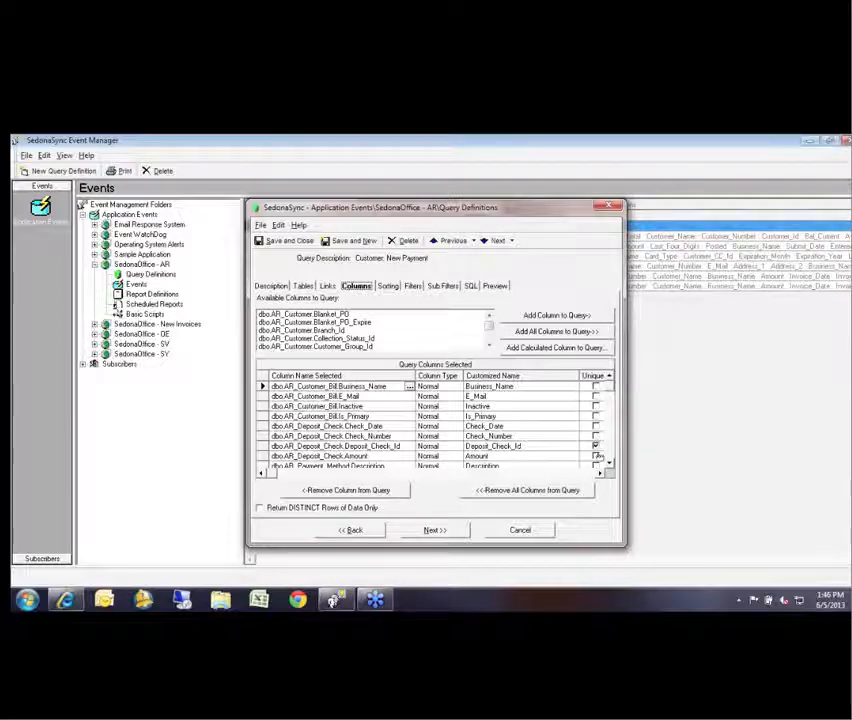
pyautogui.click(490, 446)
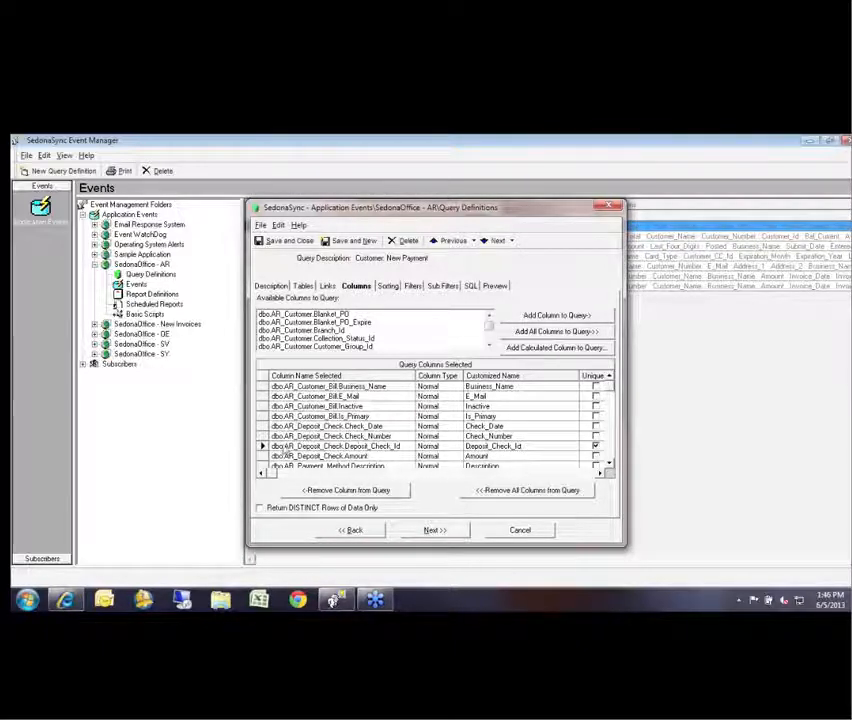
pyautogui.click(285, 447)
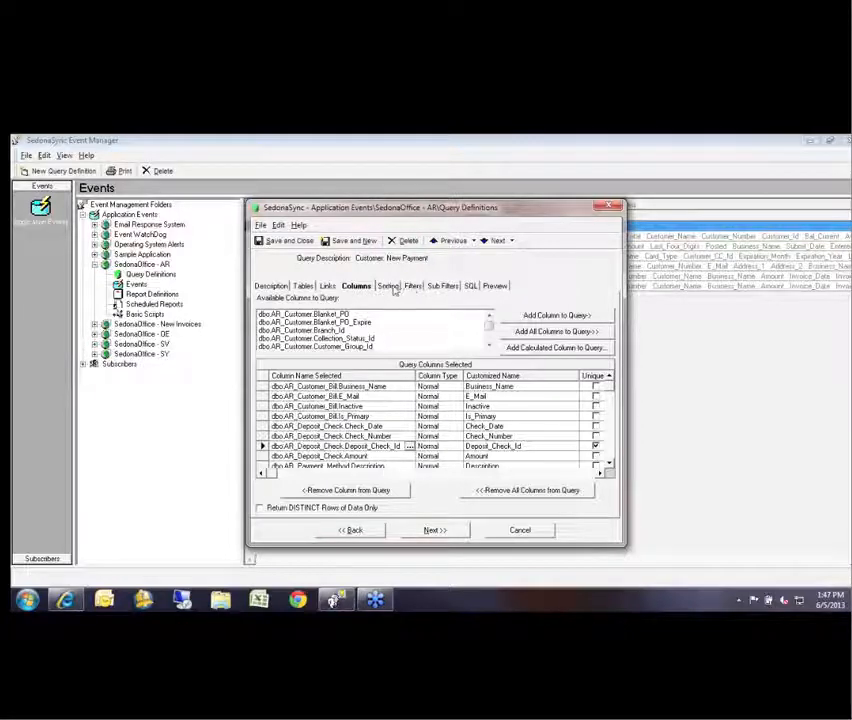
# Check the query's sorting and inspect its filter conditions, focusing on the AR_Deposit_Batch deposit filter.
pyautogui.click(387, 287)
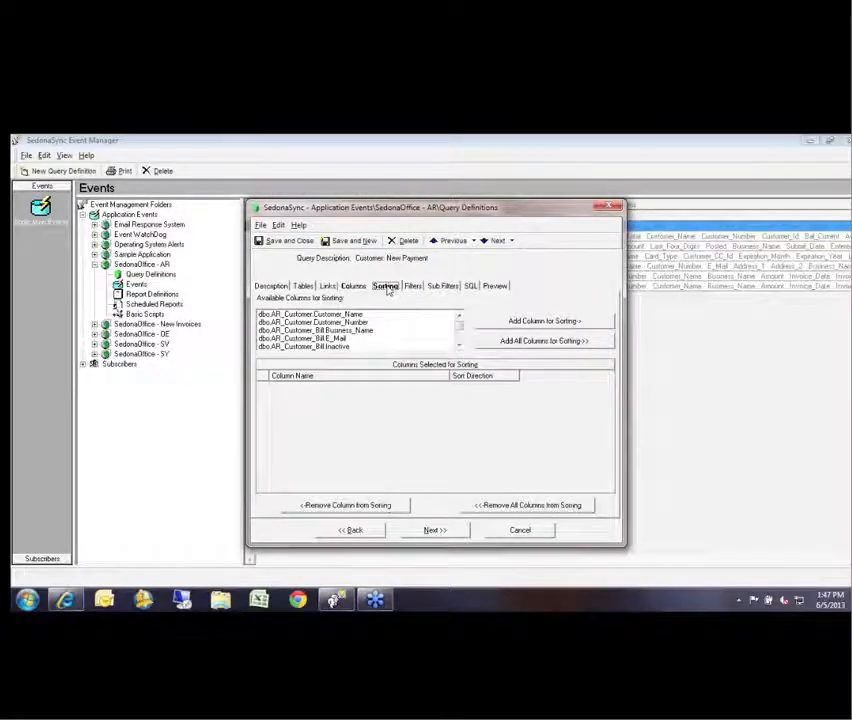
pyautogui.click(410, 287)
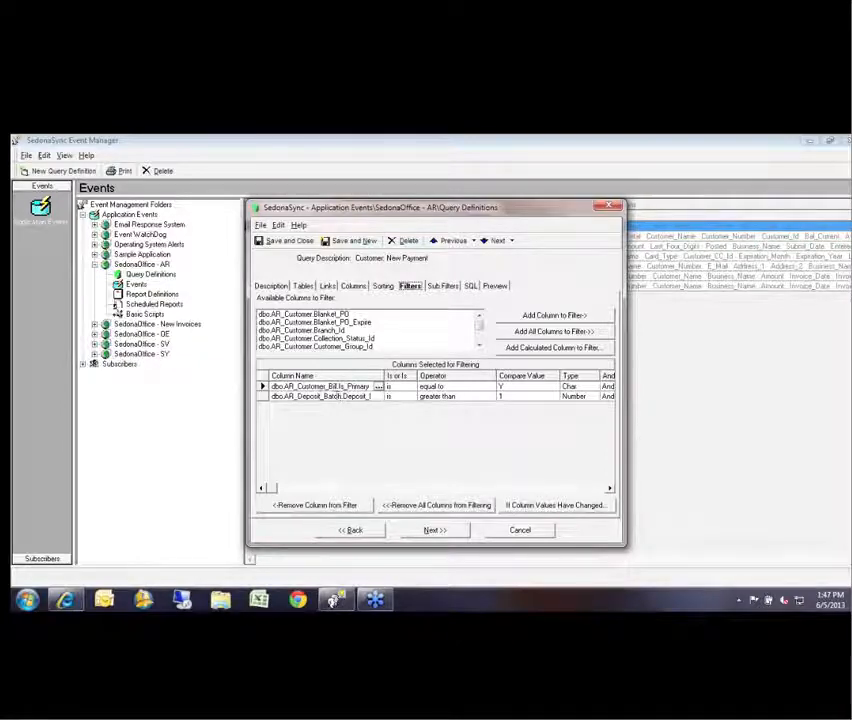
pyautogui.click(335, 396)
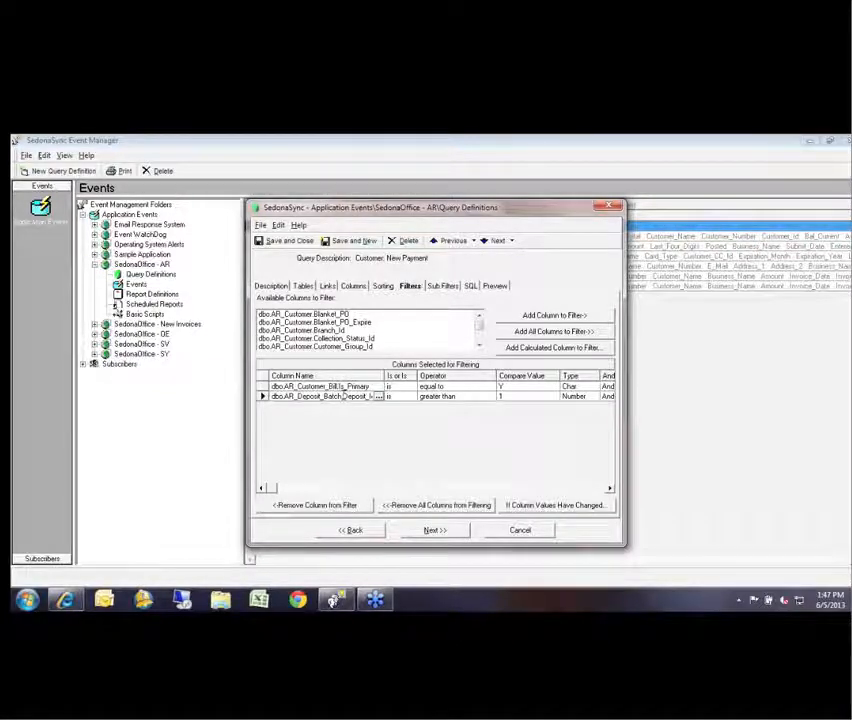
pyautogui.press('Right')
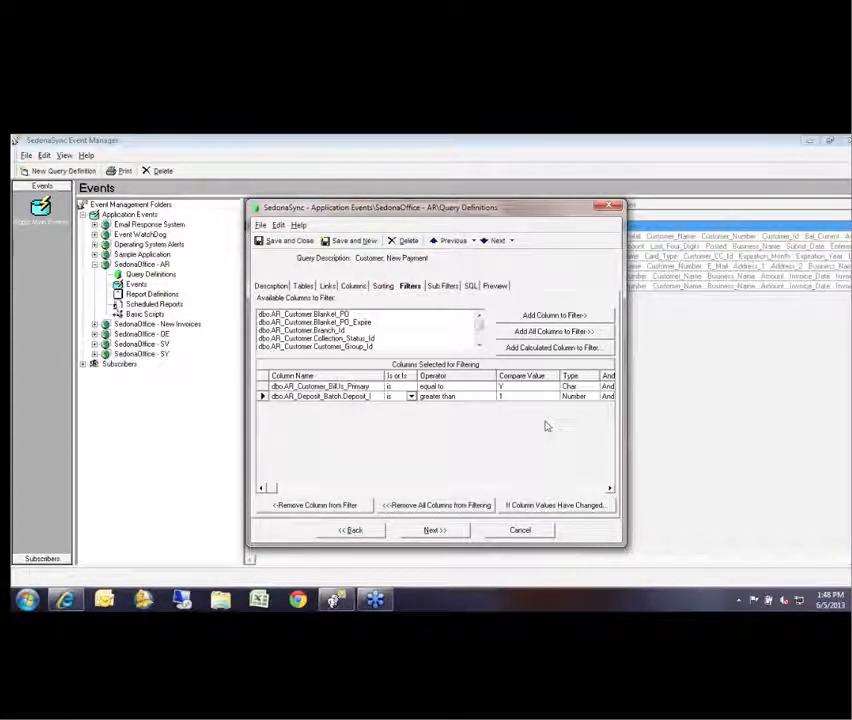
# Preview the Customer: New Payment query results, look across all the columns, and return to the first one.
pyautogui.click(489, 287)
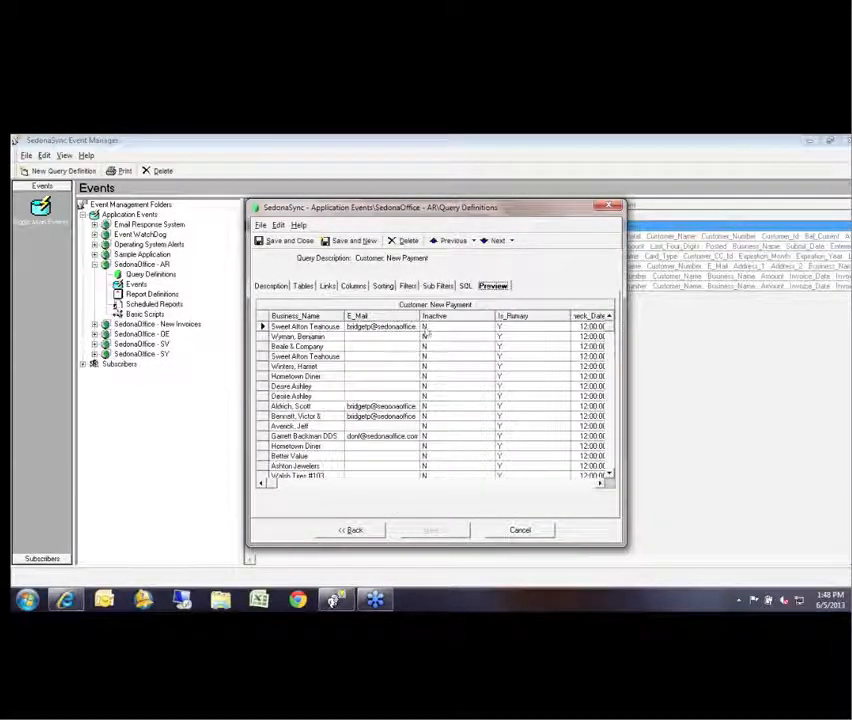
pyautogui.click(579, 485)
pyautogui.click(579, 485)
pyautogui.click(579, 486)
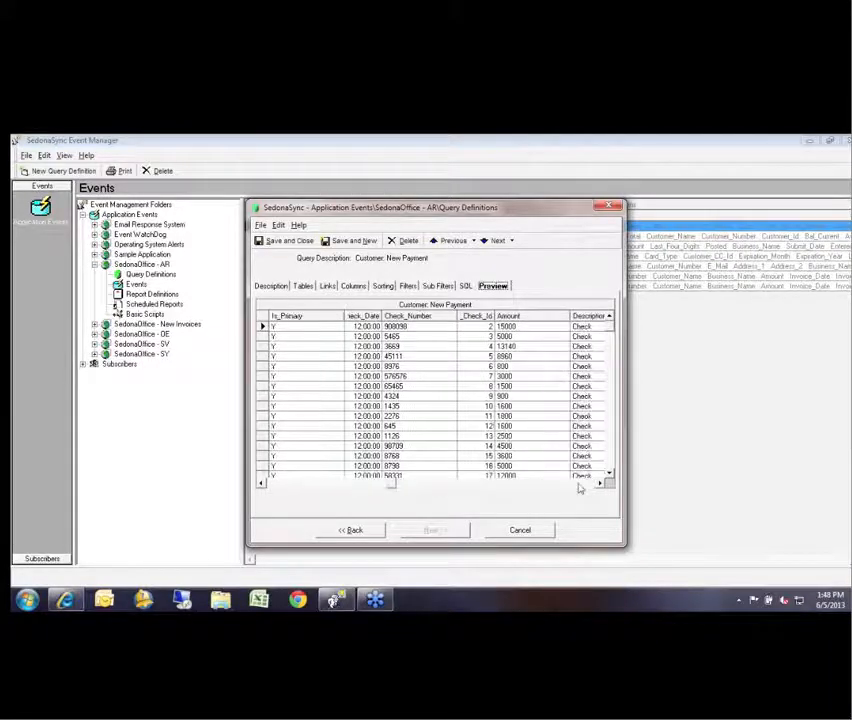
pyautogui.click(579, 486)
pyautogui.click(579, 486)
pyautogui.click(579, 486)
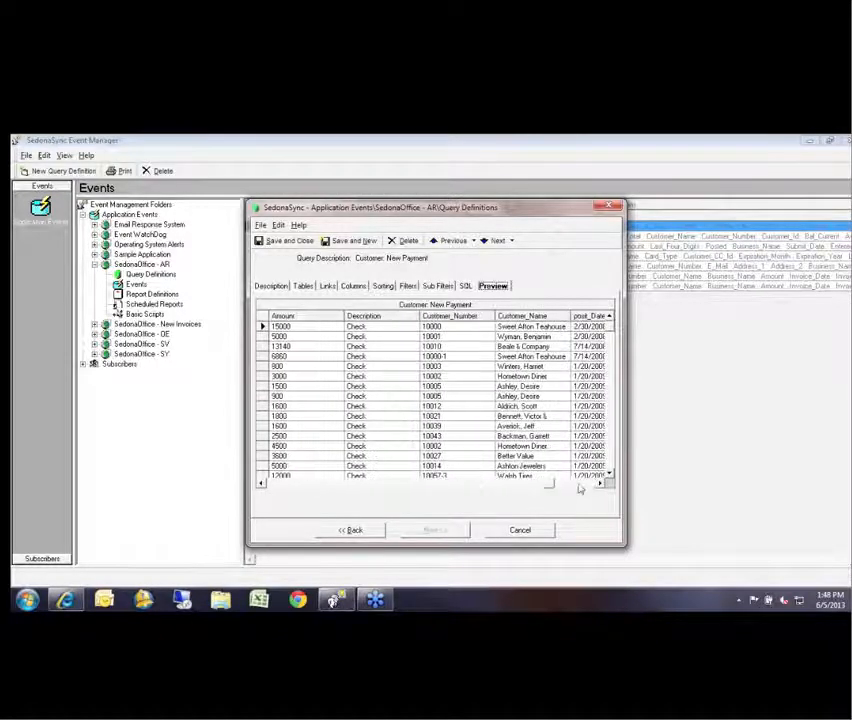
pyautogui.click(265, 483)
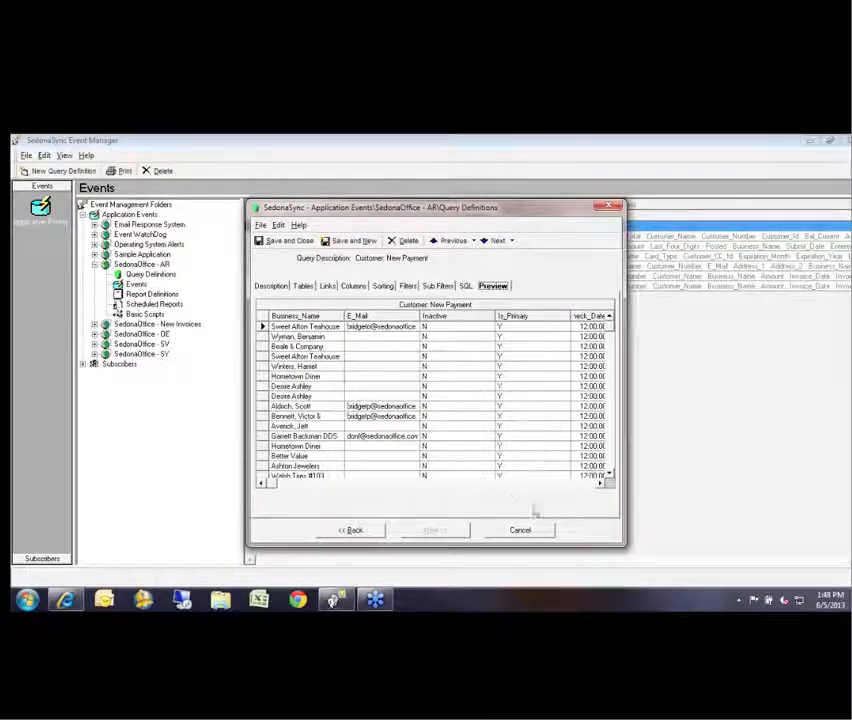
# Go to the last preview column, Deposit_Date, and widen it to show the full dates.
pyautogui.click(587, 485)
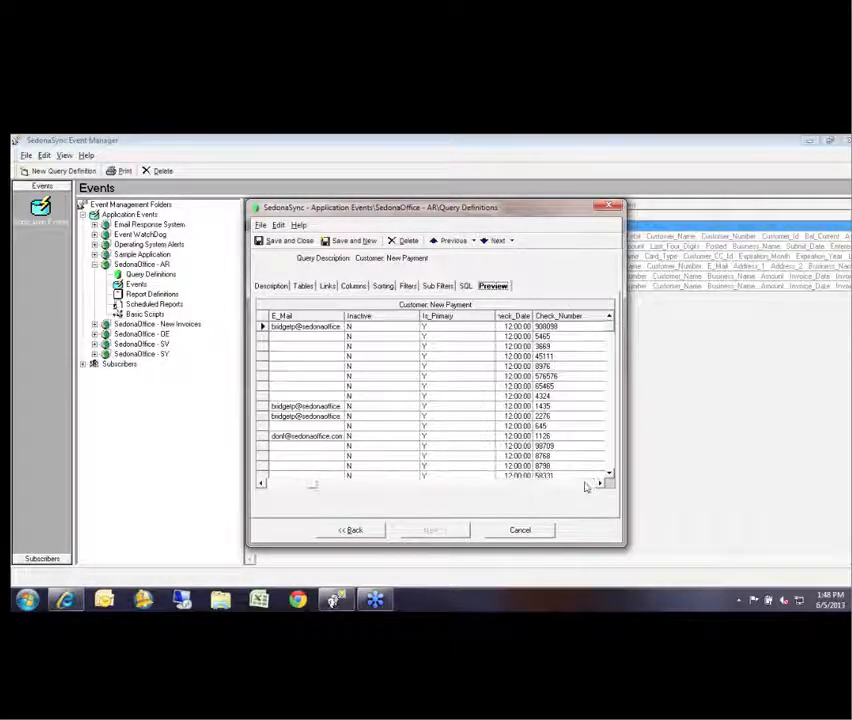
pyautogui.click(576, 488)
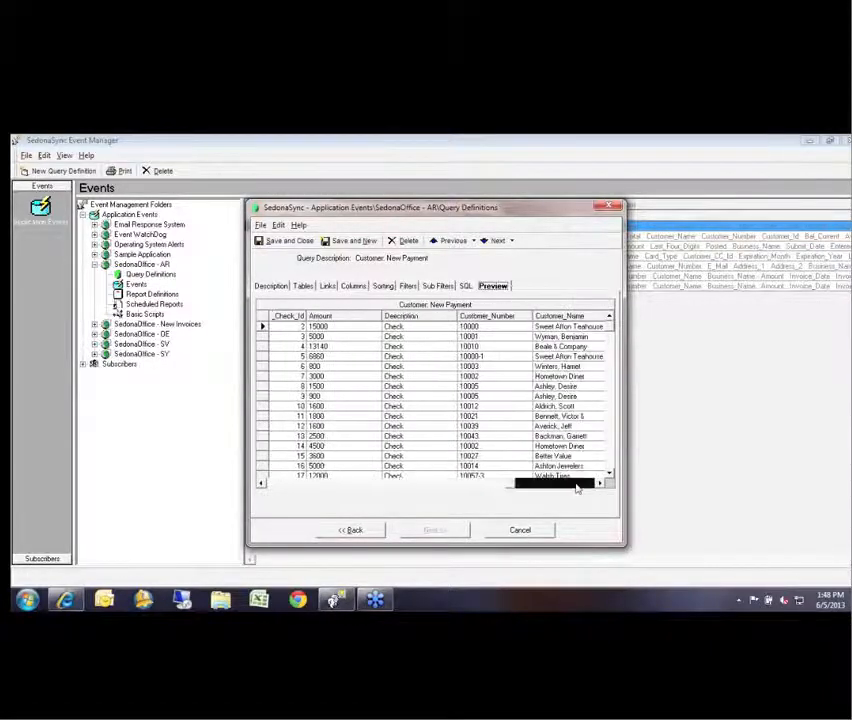
pyautogui.click(576, 488)
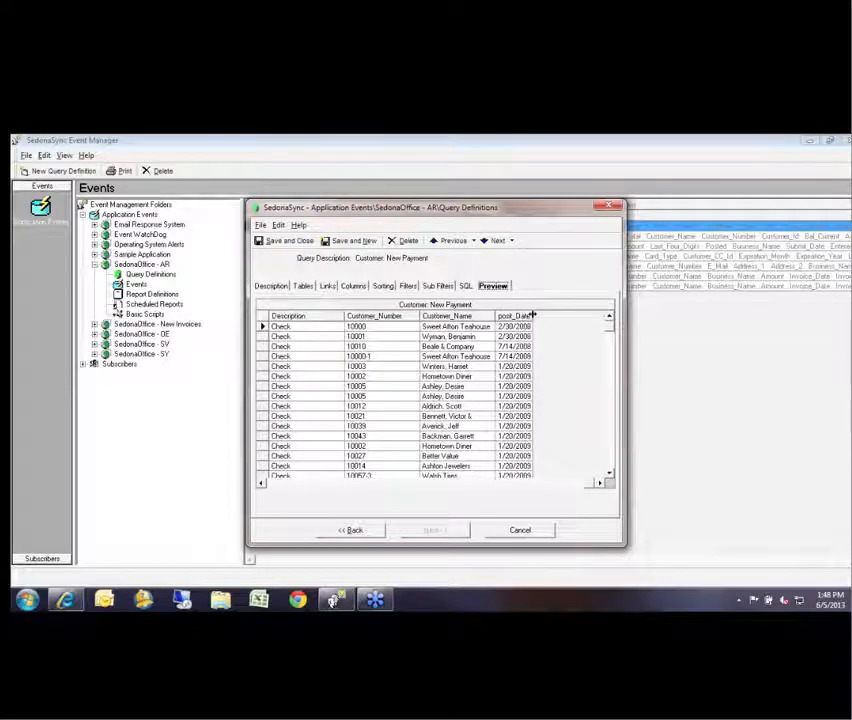
pyautogui.moveTo(533, 316); pyautogui.dragTo(567, 316)
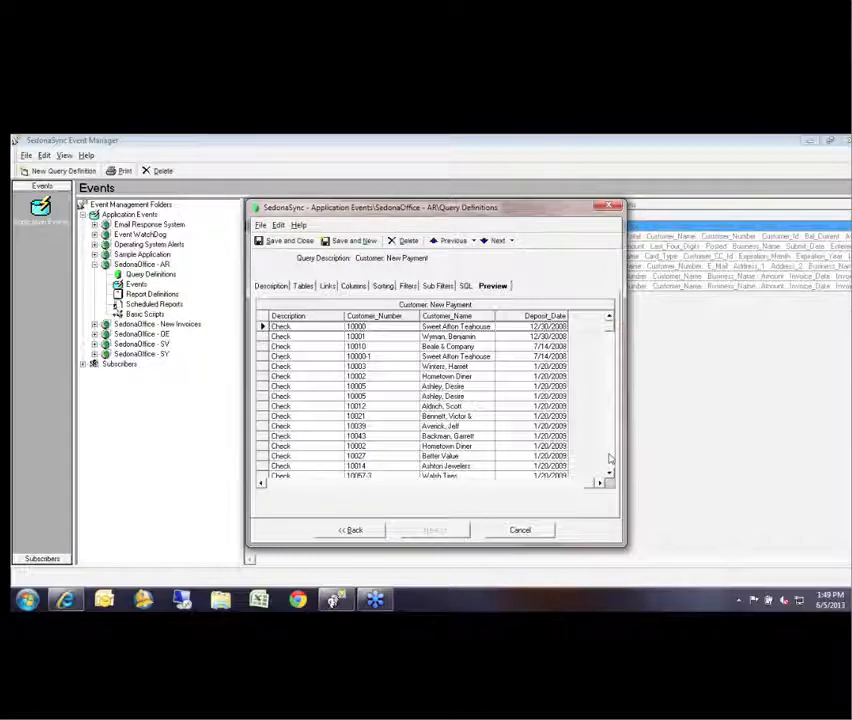
# Look through the previewed payments to the end of the list and select the first Lockview payment.
pyautogui.scroll(-10, 610, 458)
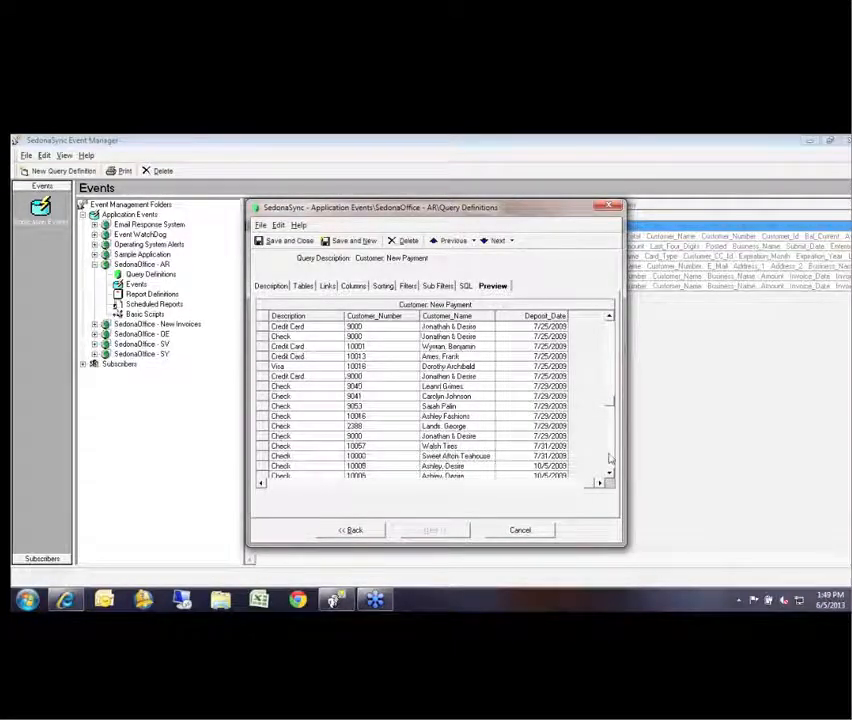
pyautogui.click(612, 466)
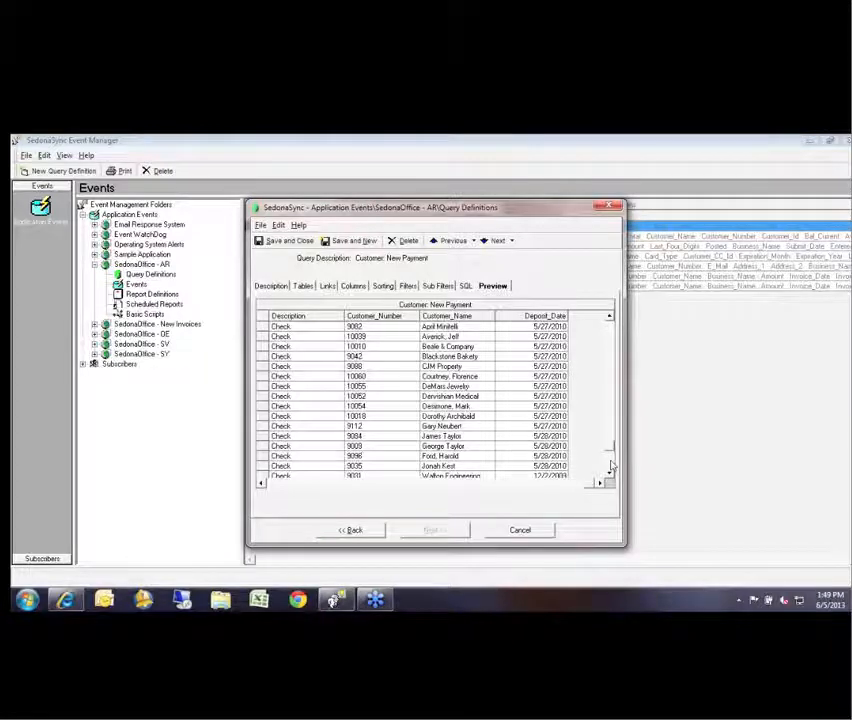
pyautogui.click(612, 466)
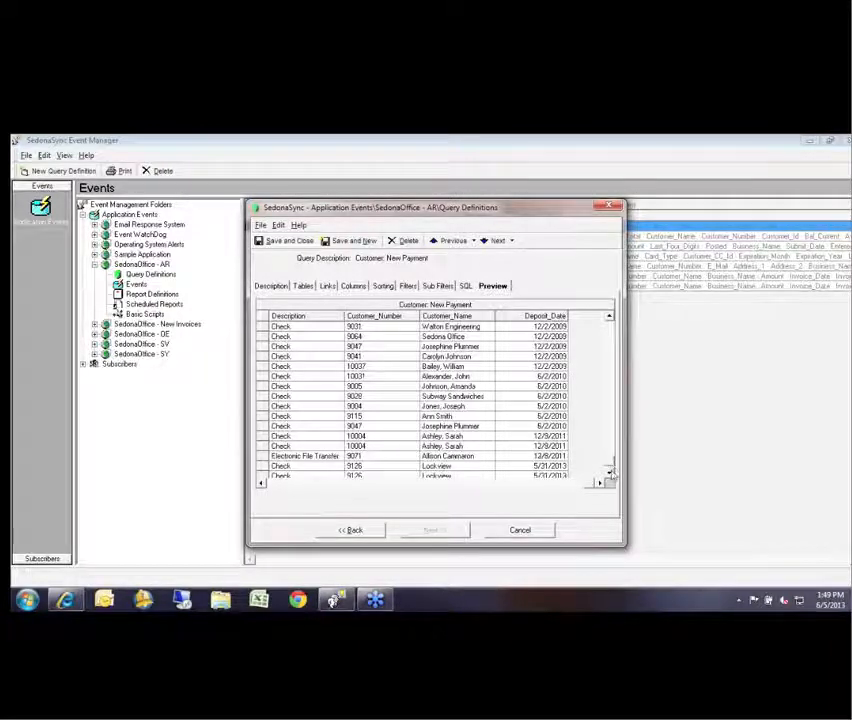
pyautogui.click(611, 479)
pyautogui.click(611, 479)
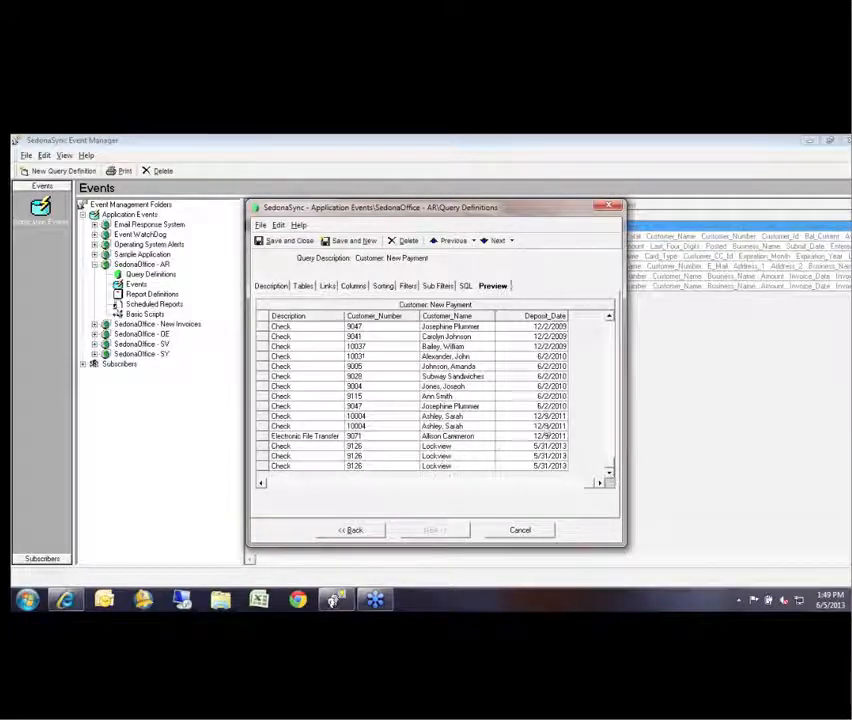
pyautogui.click(545, 447)
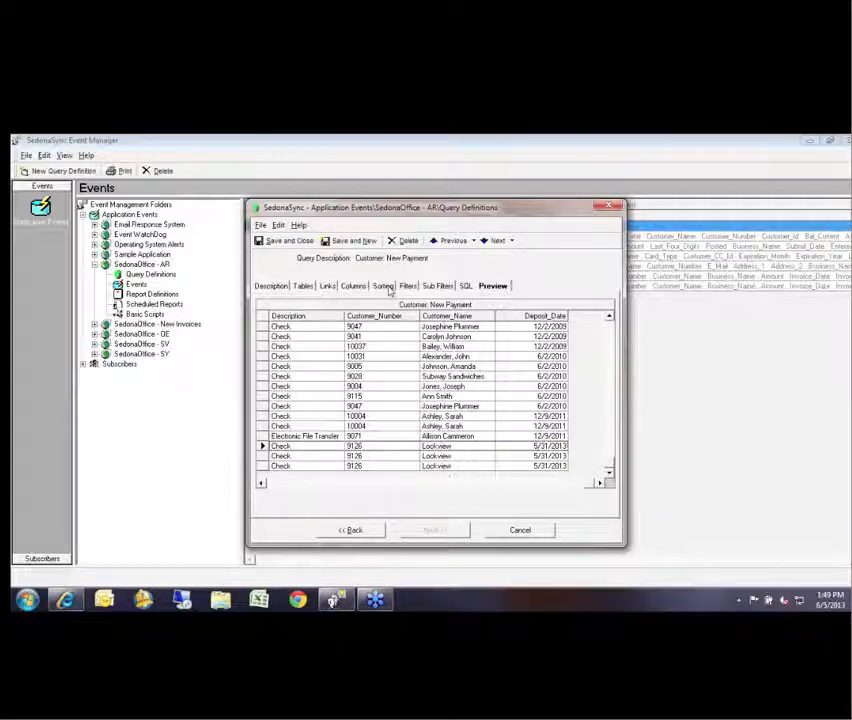
# Look through the columns available for filtering, then locate dbo.AR_Deposit.Deposit_Date among the query's selected columns.
pyautogui.click(411, 287)
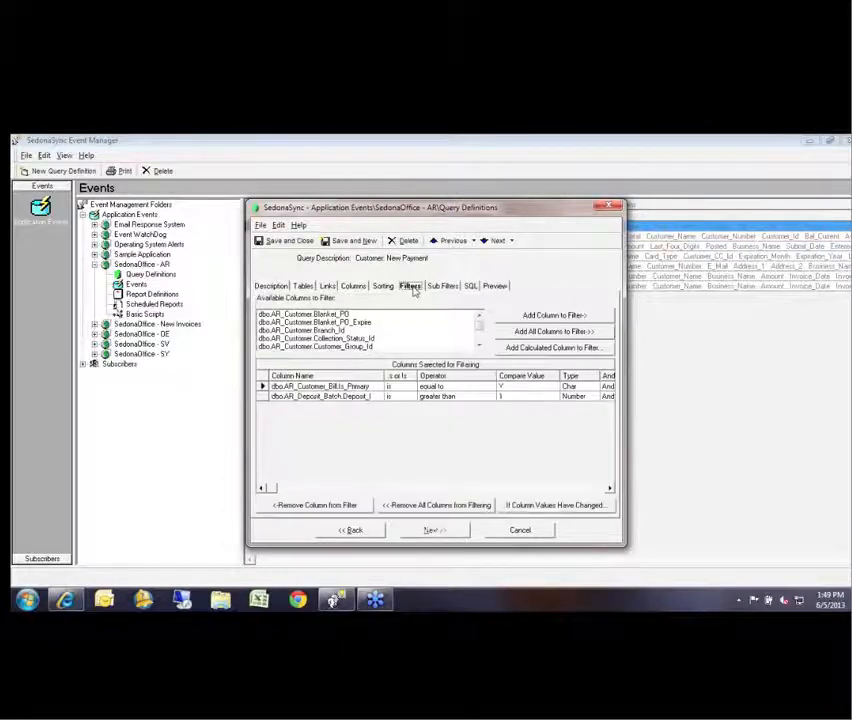
pyautogui.scroll(-2, 481, 343)
pyautogui.scroll(-10, 481, 343)
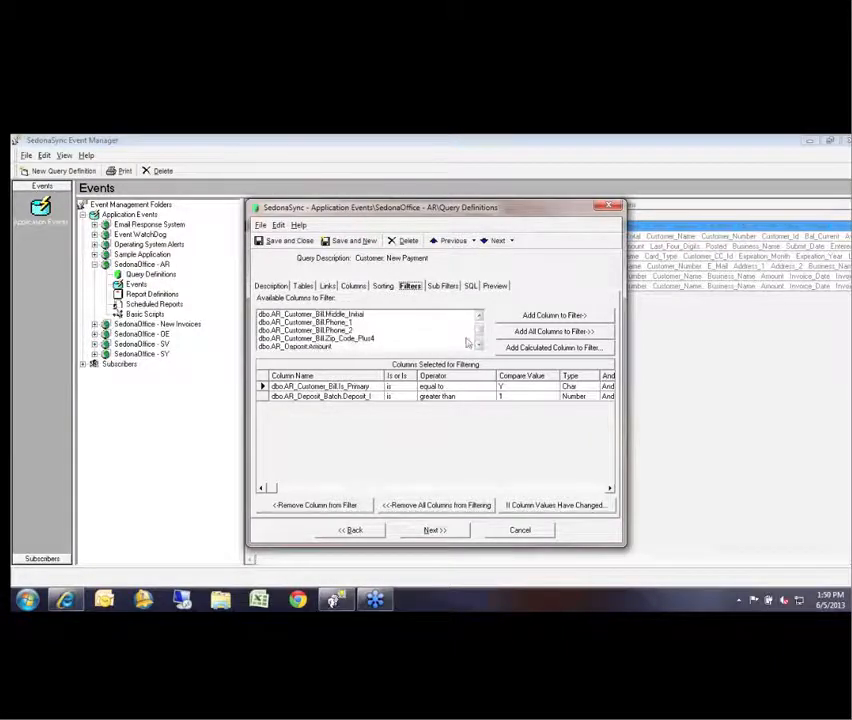
pyautogui.click(497, 286)
pyautogui.click(356, 287)
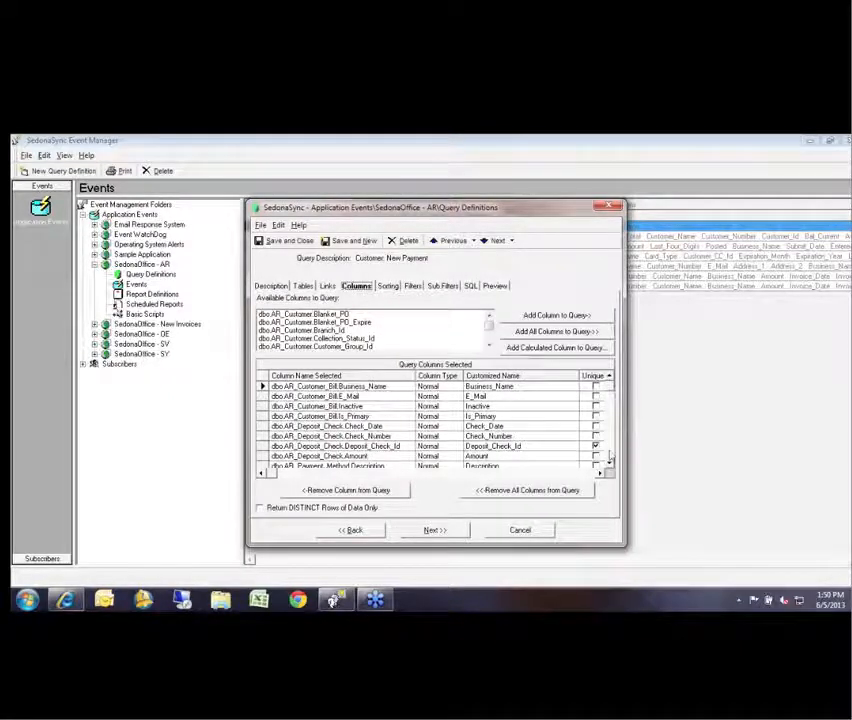
pyautogui.scroll(-2, 608, 462)
pyautogui.click(285, 456)
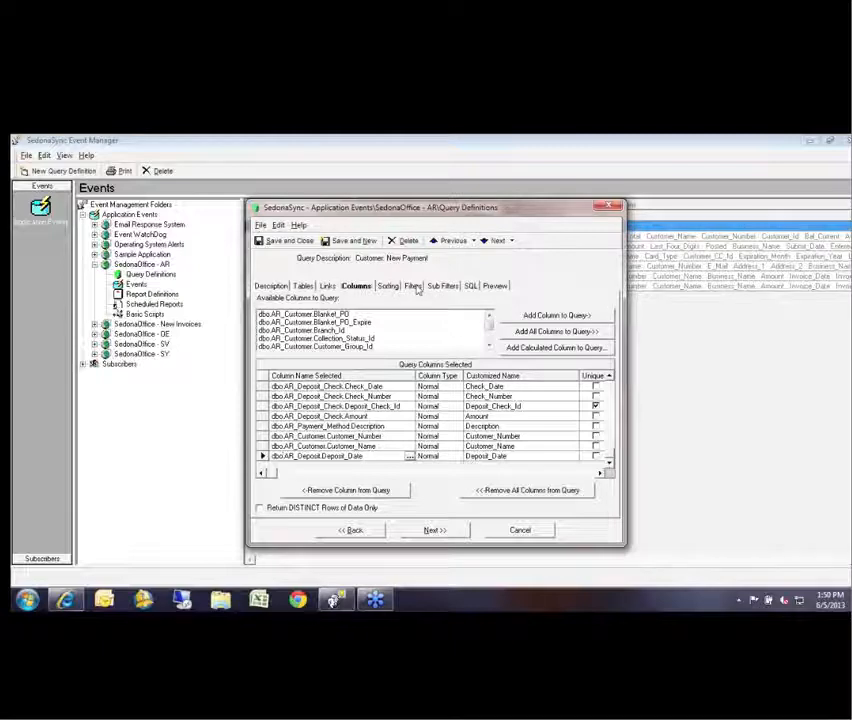
# Add dbo.AR_Deposit.Deposit_Date to the query's filter columns and select its placeholder compare value.
pyautogui.click(413, 286)
pyautogui.scroll(-6, 479, 342)
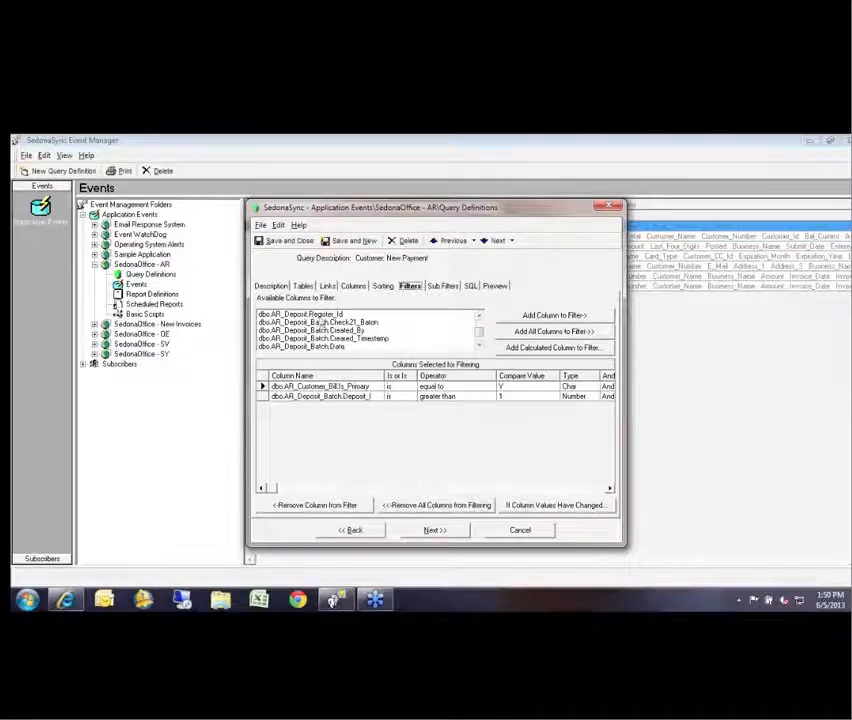
pyautogui.click(272, 314)
pyautogui.click(479, 317)
pyautogui.scroll(3, 479, 320)
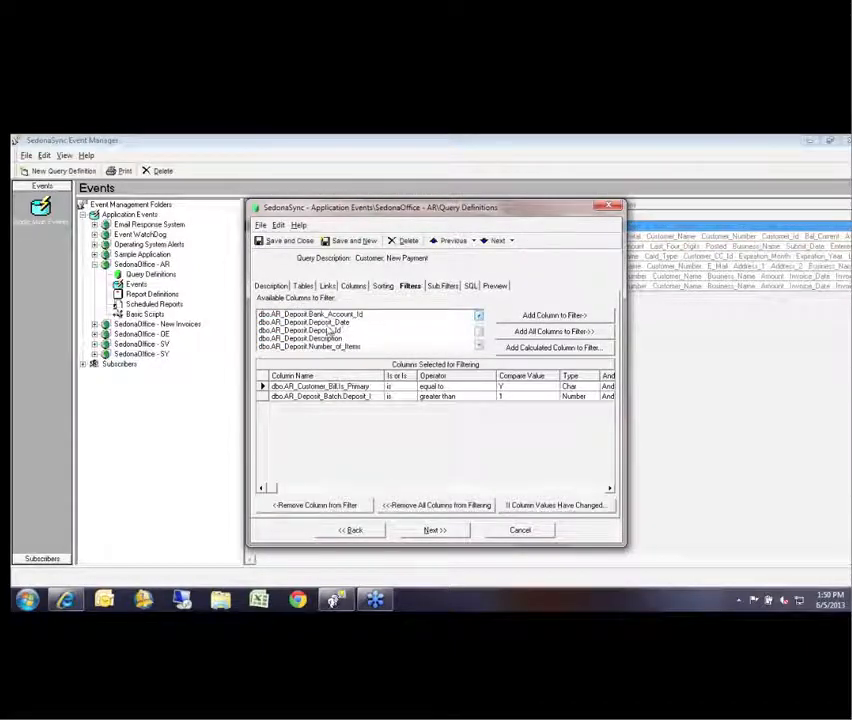
pyautogui.click(327, 323)
pyautogui.doubleClick(327, 323)
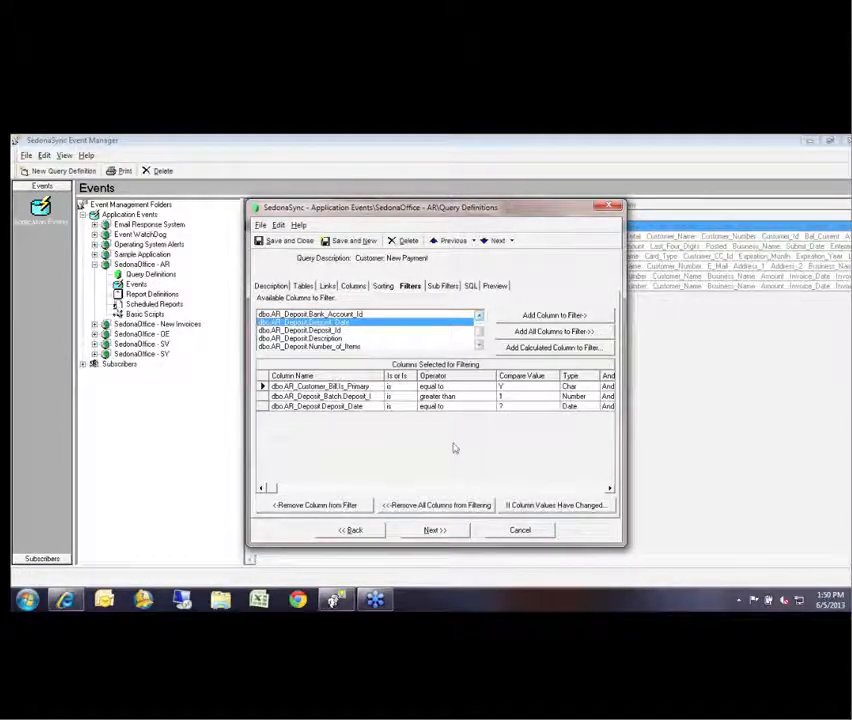
pyautogui.click(528, 407)
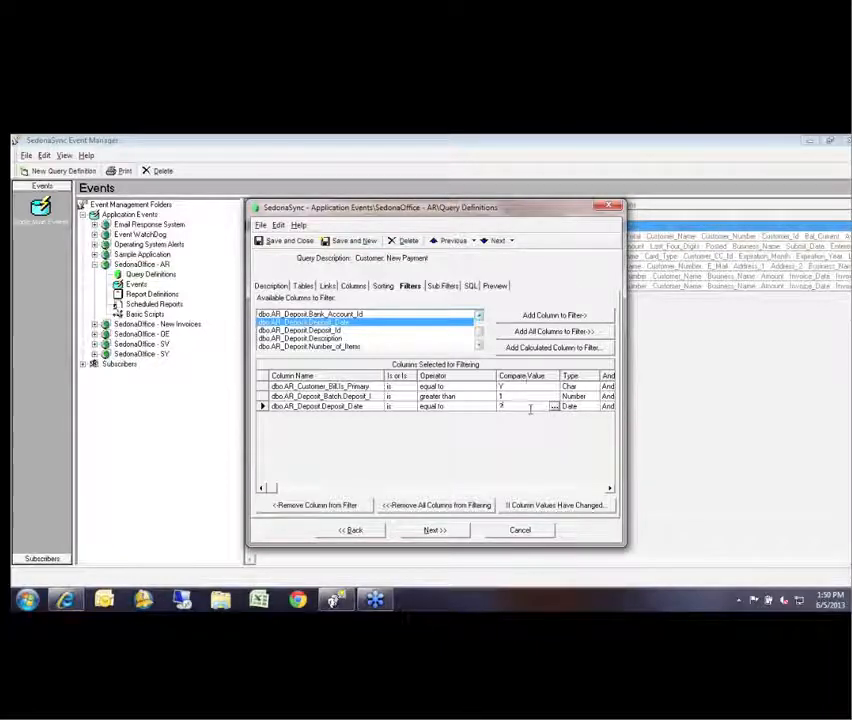
pyautogui.moveTo(531, 407); pyautogui.dragTo(488, 407)
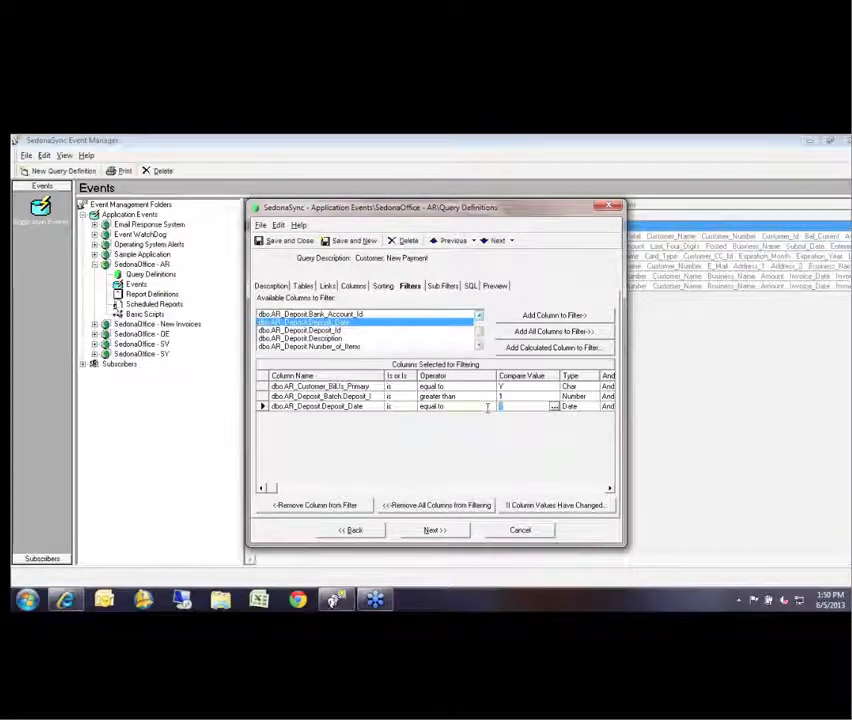
# Start a calculated query column and insert the "DATEADD - Subtract 30 days from today's date" calculation into its workbox.
pyautogui.click(356, 286)
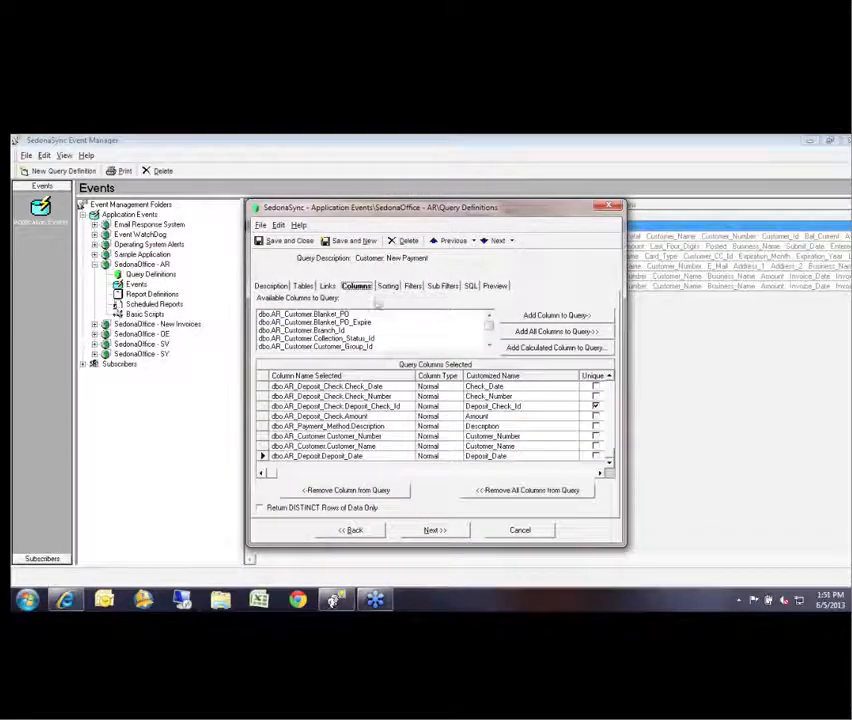
pyautogui.click(524, 349)
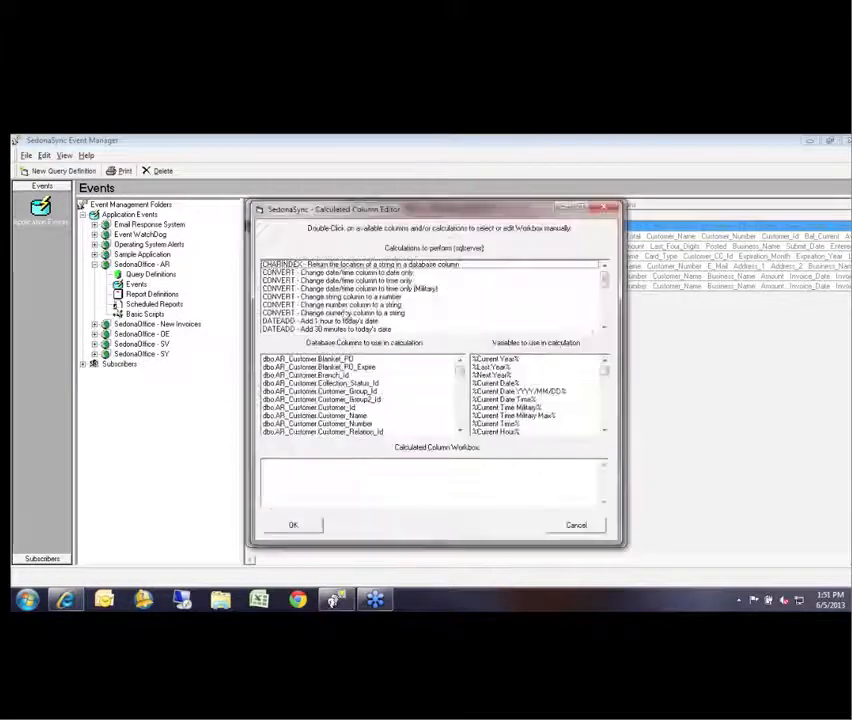
pyautogui.click(604, 329)
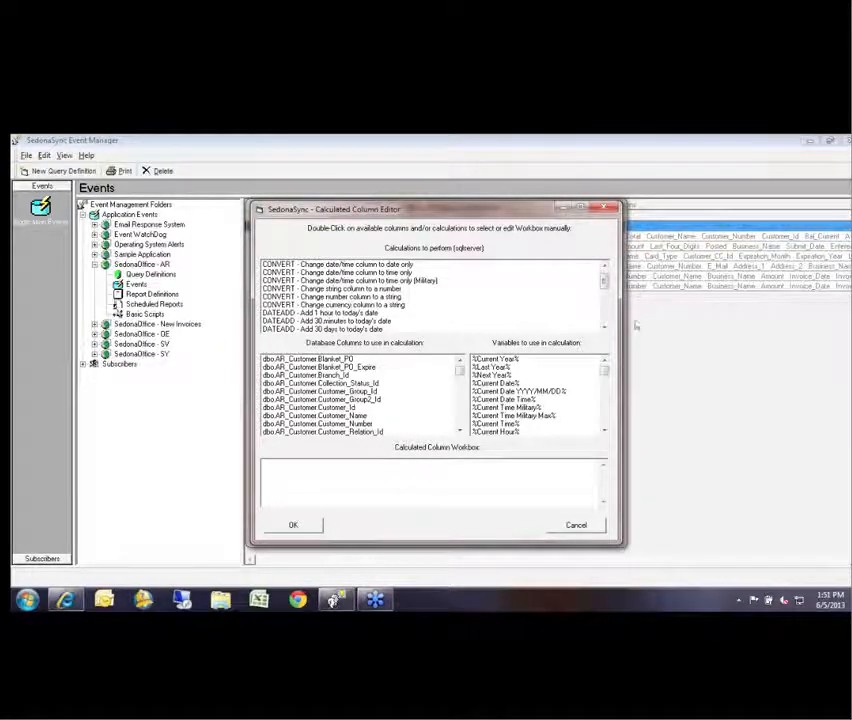
pyautogui.click(604, 329)
pyautogui.click(604, 329)
pyautogui.click(604, 329)
pyautogui.click(604, 329)
pyautogui.click(604, 329)
pyautogui.click(604, 329)
pyautogui.click(604, 329)
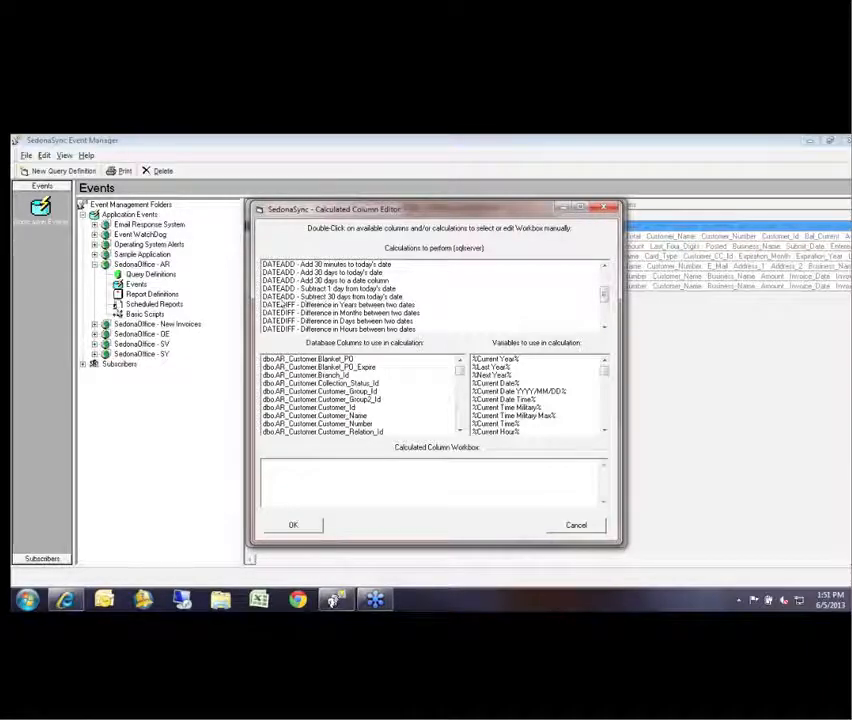
pyautogui.click(318, 297)
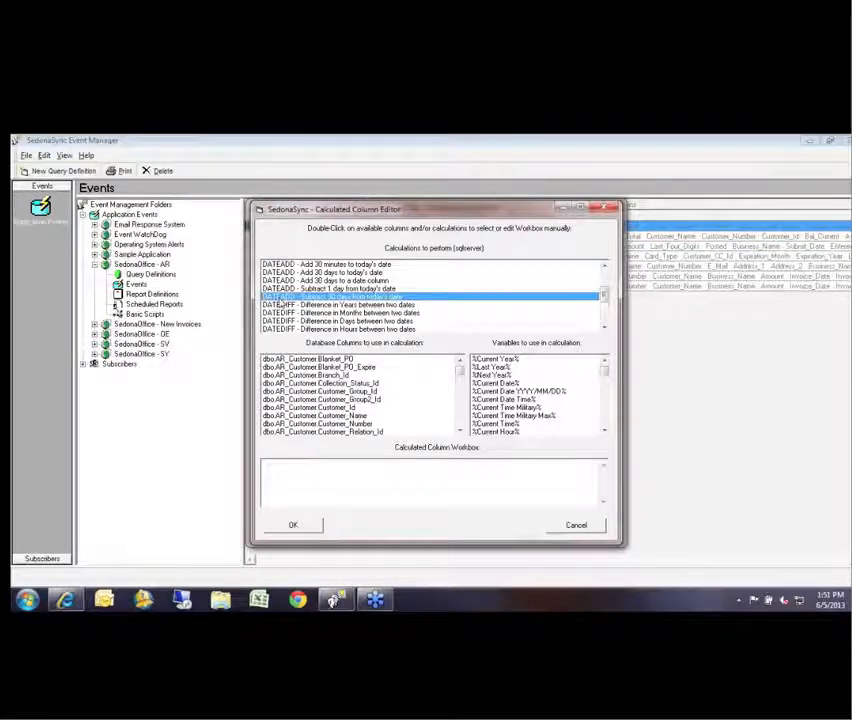
pyautogui.doubleClick(280, 300)
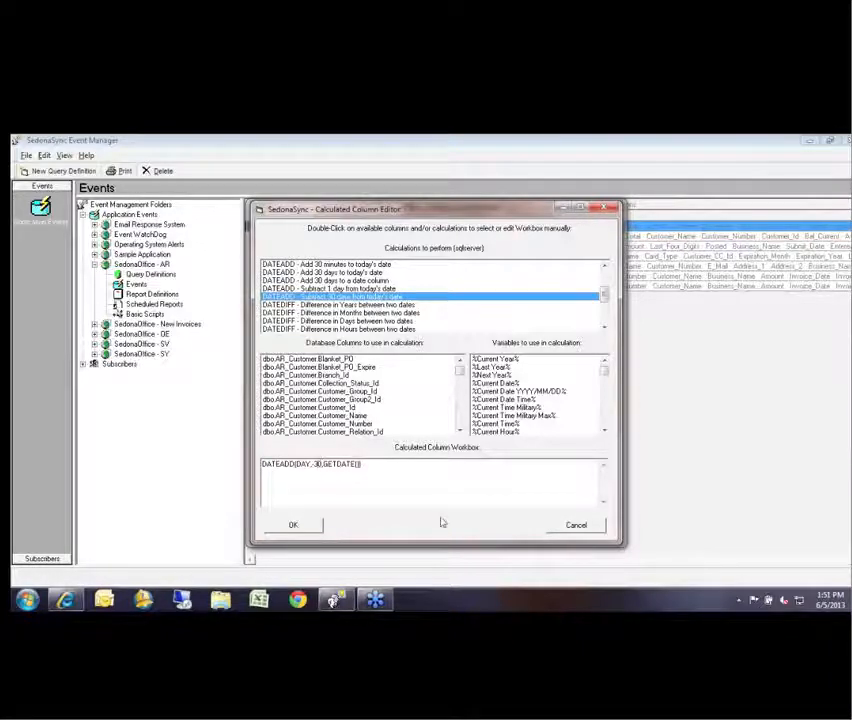
# Change the expression's offset to -7 days and copy DATEADD(DAY,-7,GETDATE()), leaving the editor without adding a calculated column.
pyautogui.press('BackSpace')
pyautogui.press('BackSpace')
pyautogui.press('BackSpace')
pyautogui.write('-7')
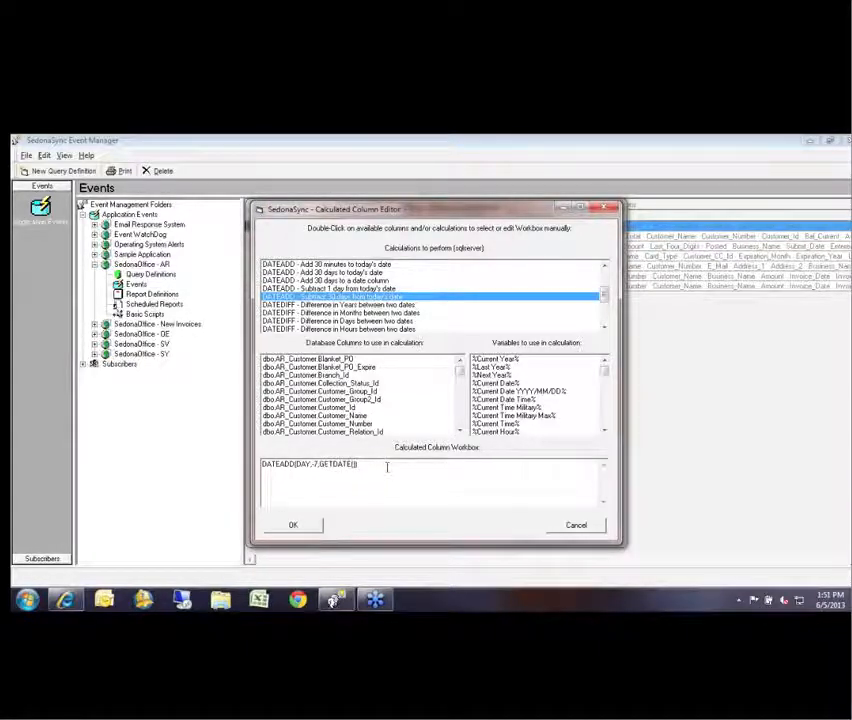
pyautogui.moveTo(373, 466); pyautogui.dragTo(194, 468)
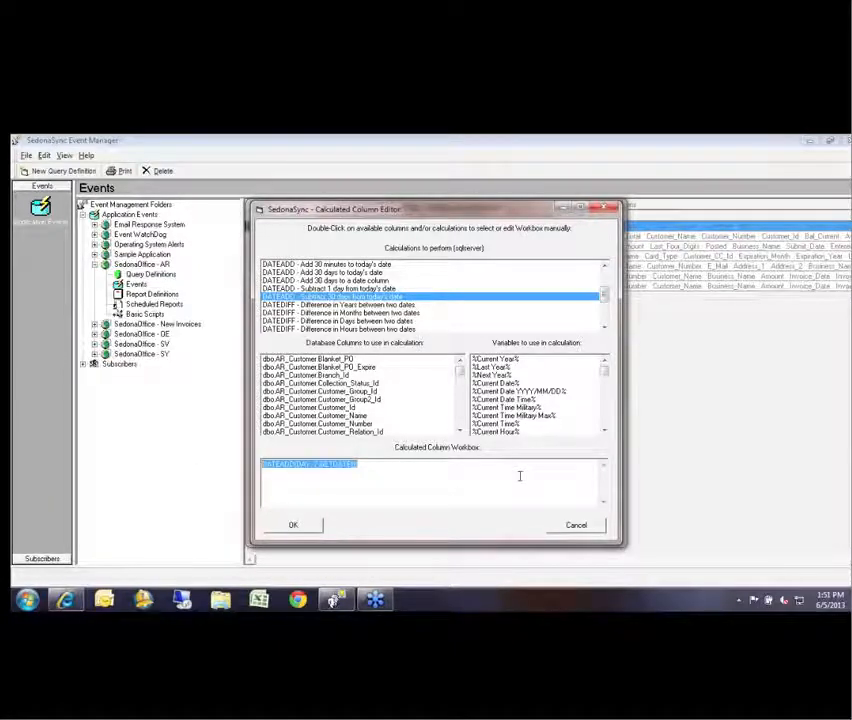
pyautogui.click(567, 529)
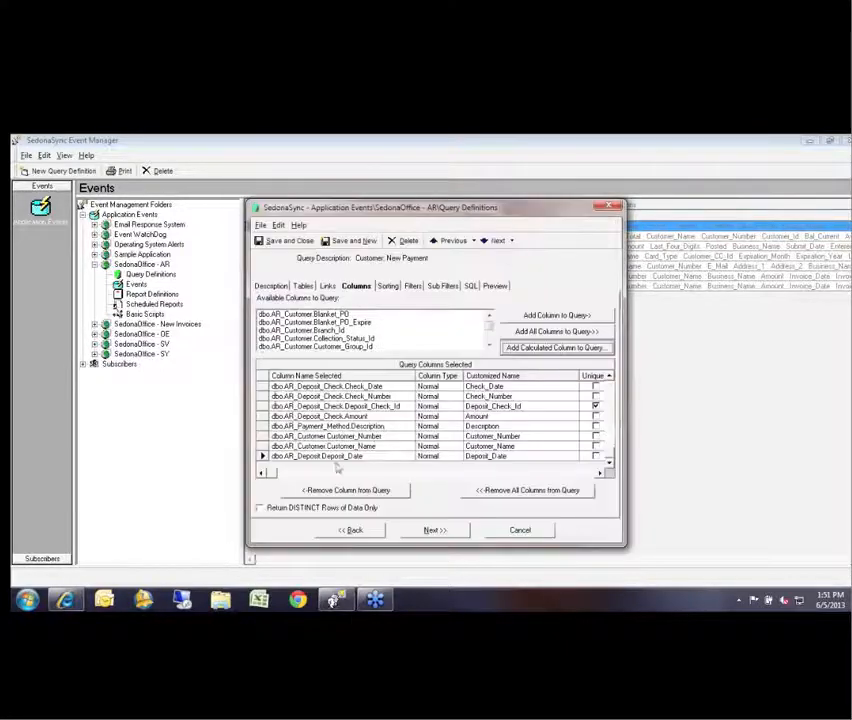
# Set the Deposit_Date filter's compare value to DATEADD(DAY,-7,GETDATE()) and check the full expression in the filter's detail editor.
pyautogui.click(413, 288)
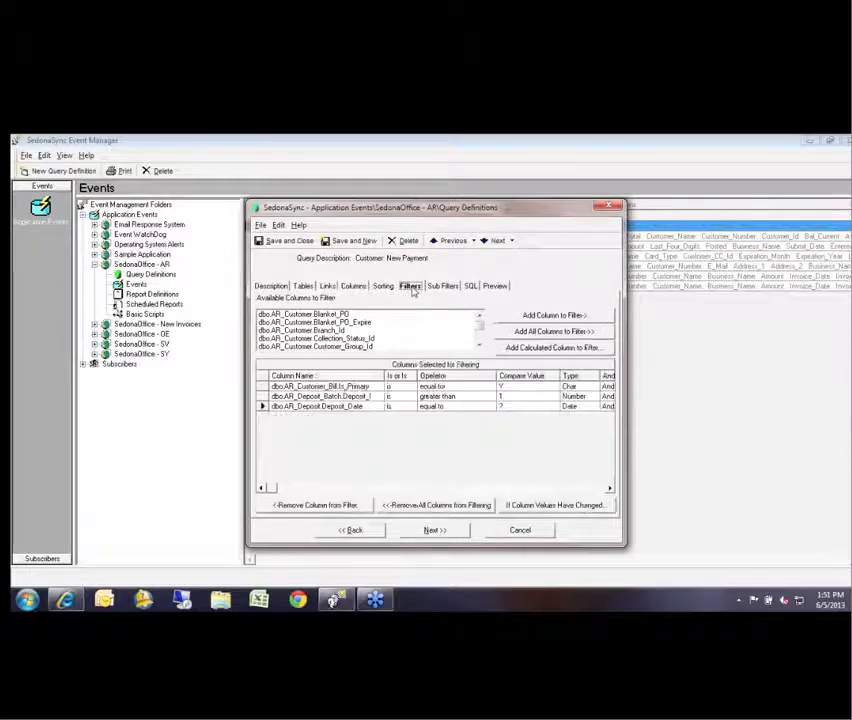
pyautogui.click(522, 406)
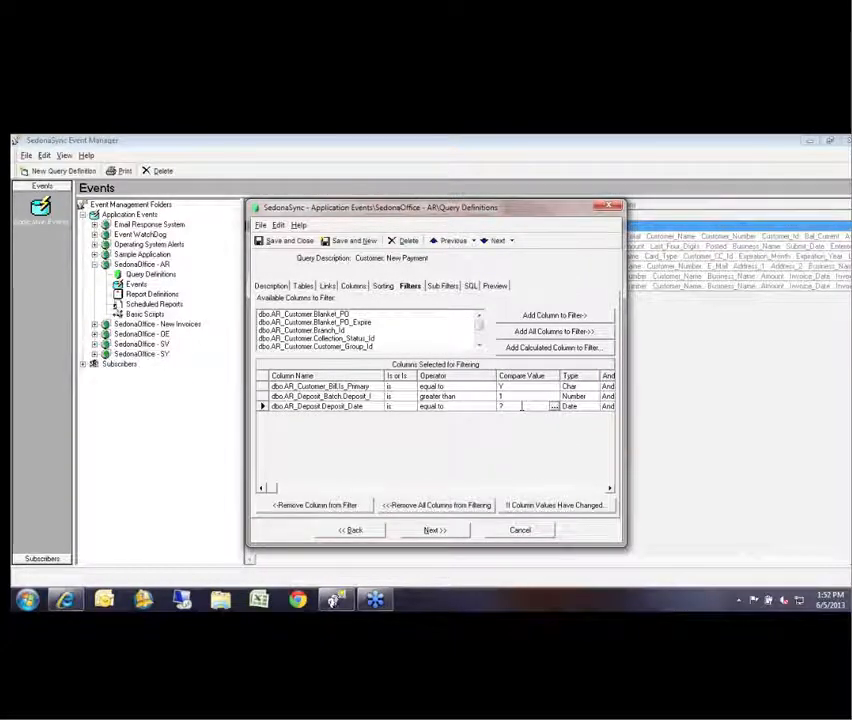
pyautogui.press('BackSpace')
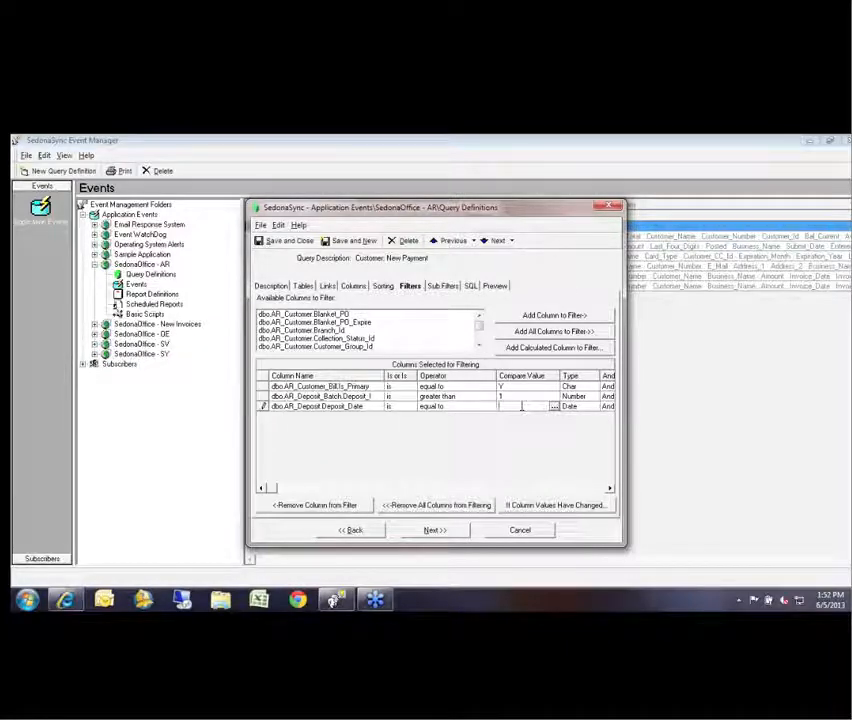
pyautogui.write('{-7,GE_DATE()}')
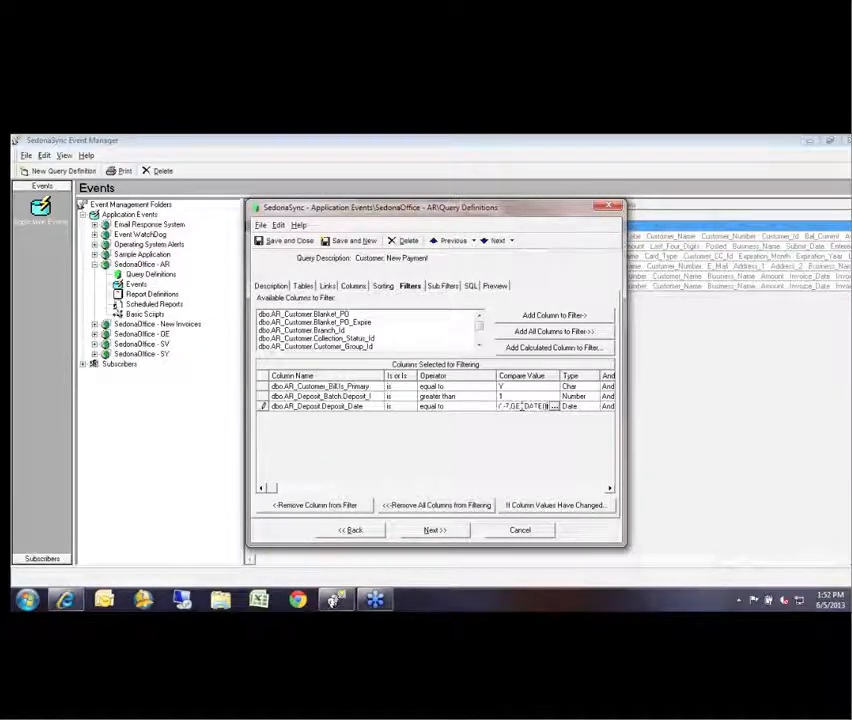
pyautogui.click(533, 397)
pyautogui.click(539, 408)
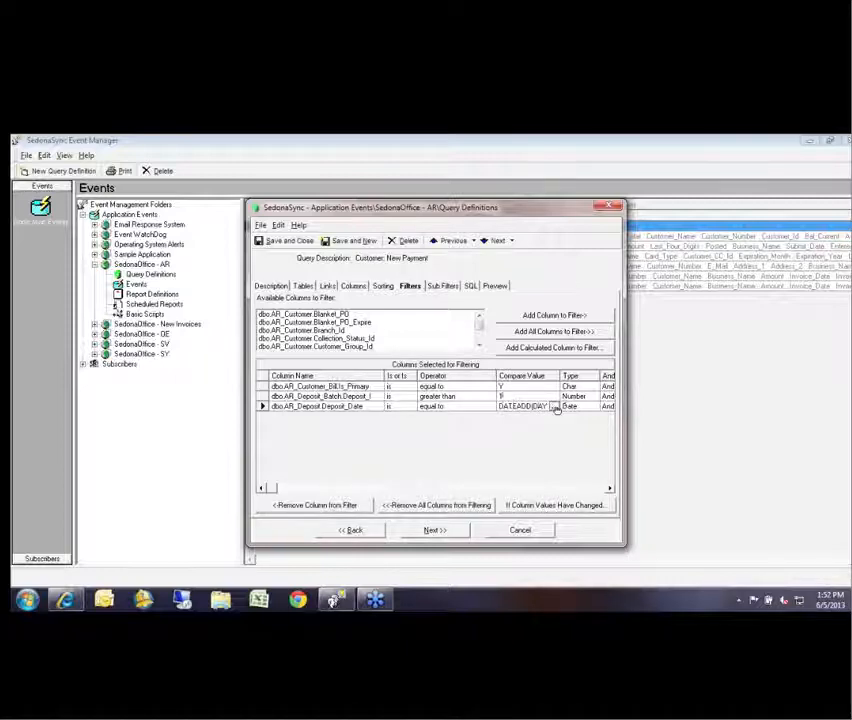
pyautogui.click(553, 407)
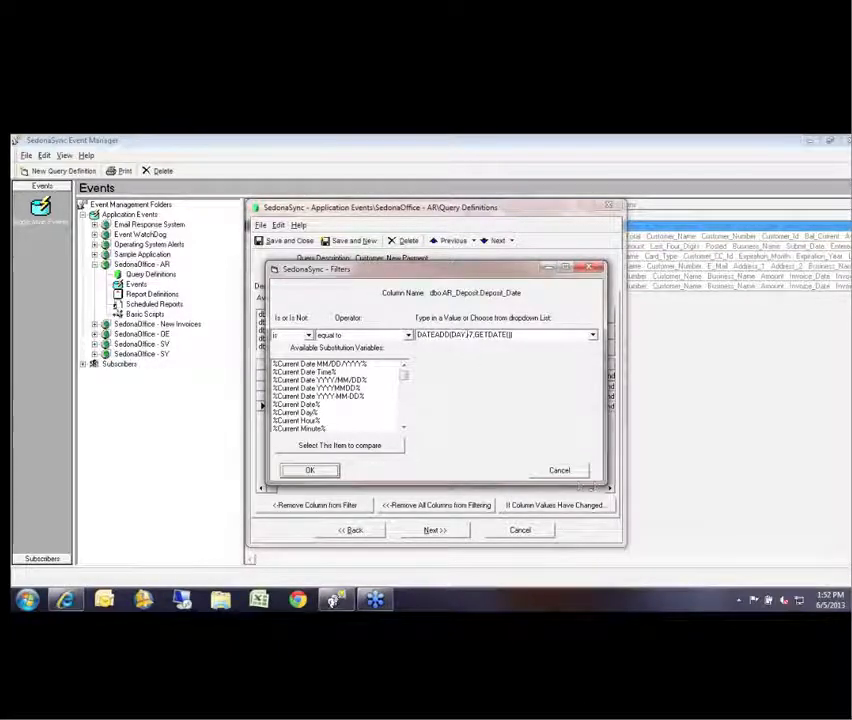
pyautogui.click(309, 470)
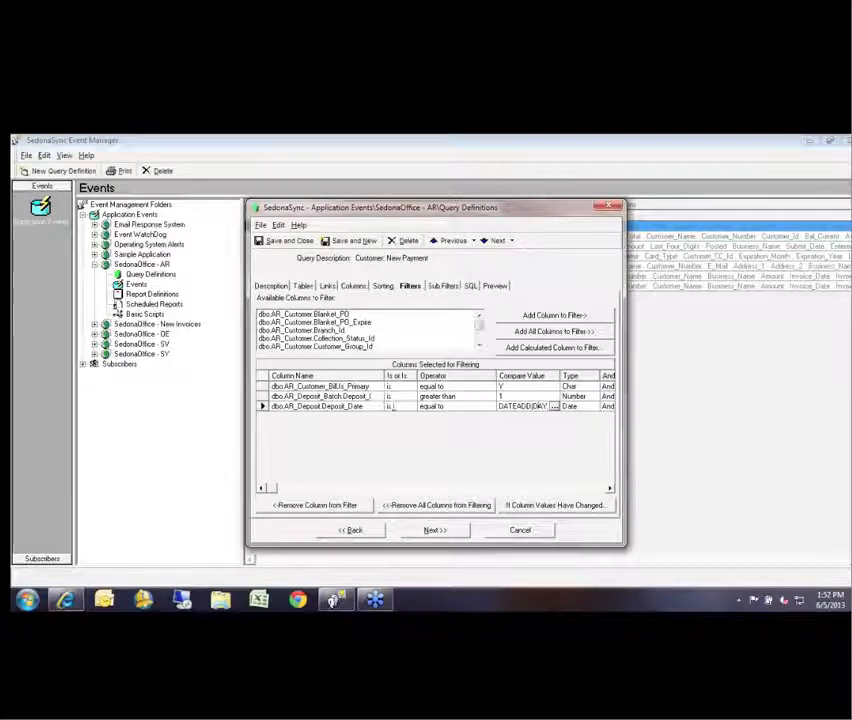
# Set the Deposit_Date filter's operator to greater than and its type to Literal.
pyautogui.click(490, 407)
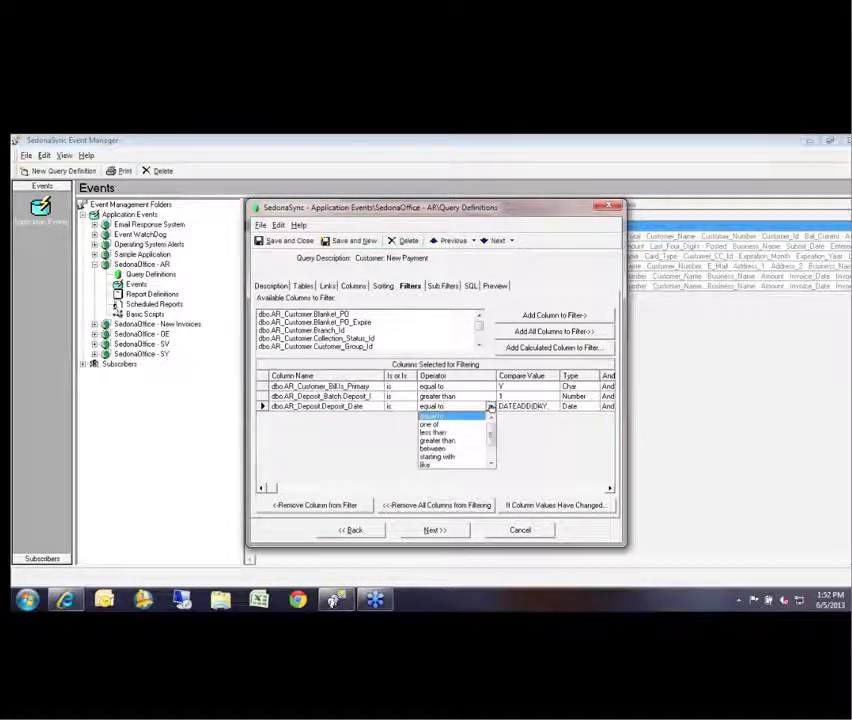
pyautogui.click(452, 441)
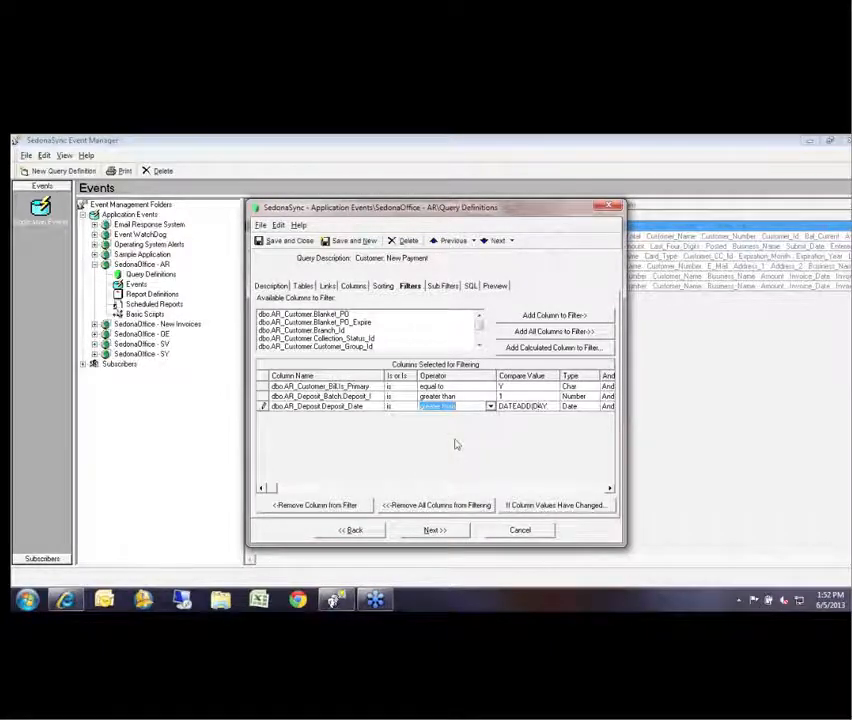
pyautogui.click(531, 408)
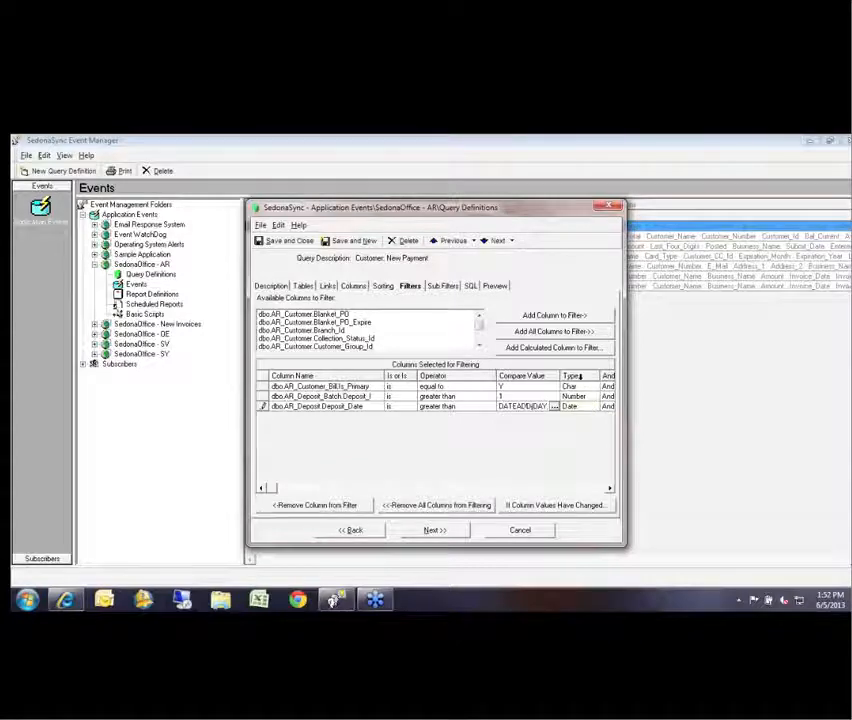
pyautogui.click(594, 406)
pyautogui.click(571, 441)
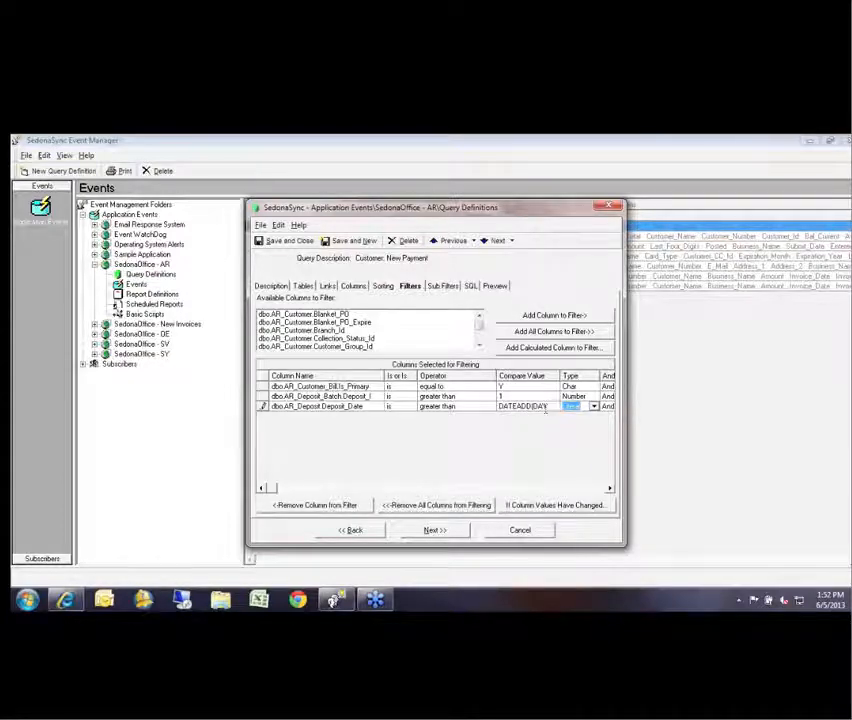
pyautogui.press('Tab')
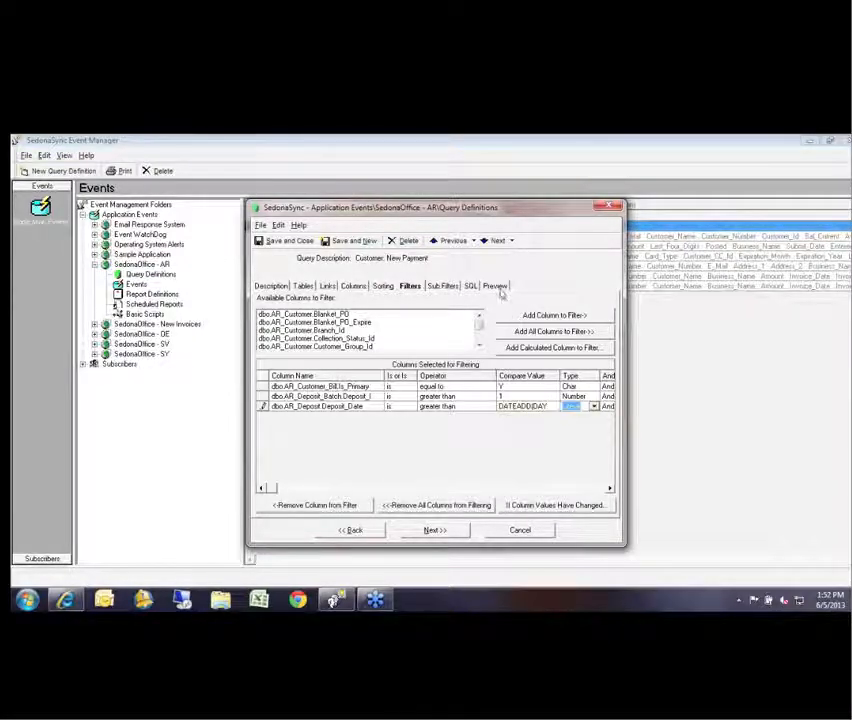
pyautogui.click(534, 406)
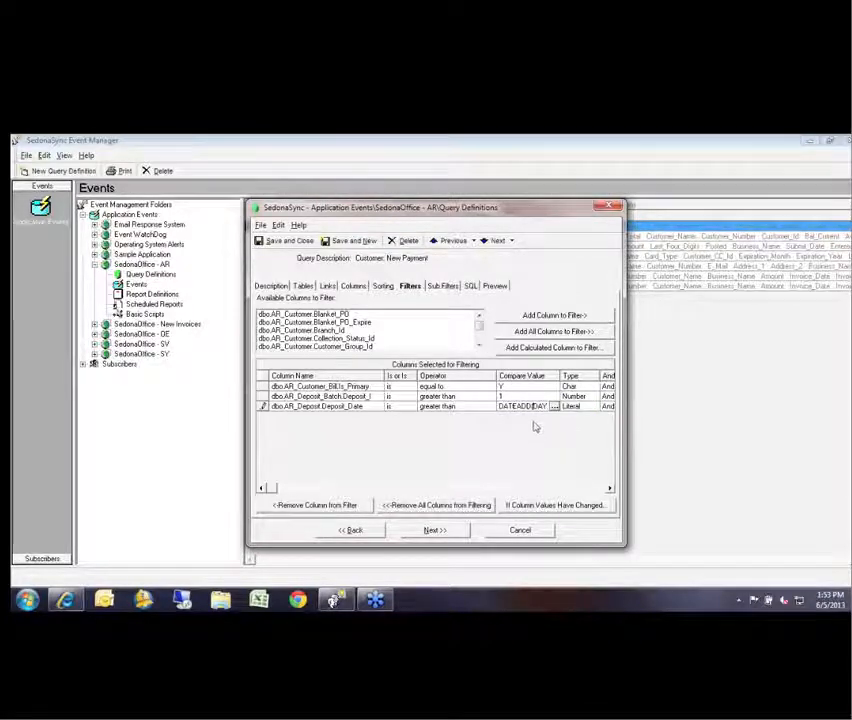
# Preview the filtered payments across to the deposit date column, and save and close the query.
pyautogui.click(494, 286)
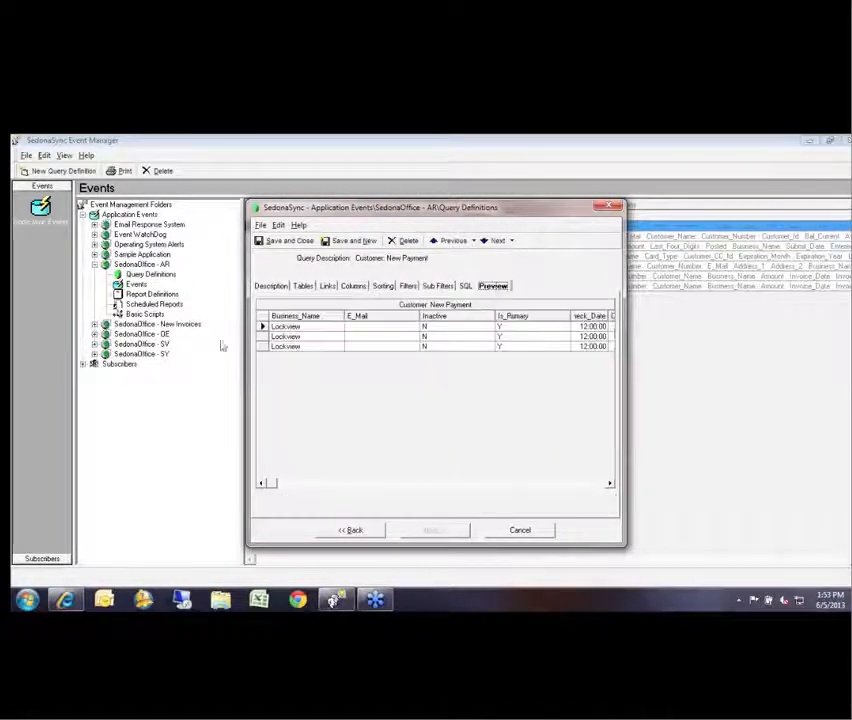
pyautogui.click(575, 487)
pyautogui.click(576, 487)
pyautogui.click(576, 490)
pyautogui.click(577, 490)
pyautogui.click(586, 490)
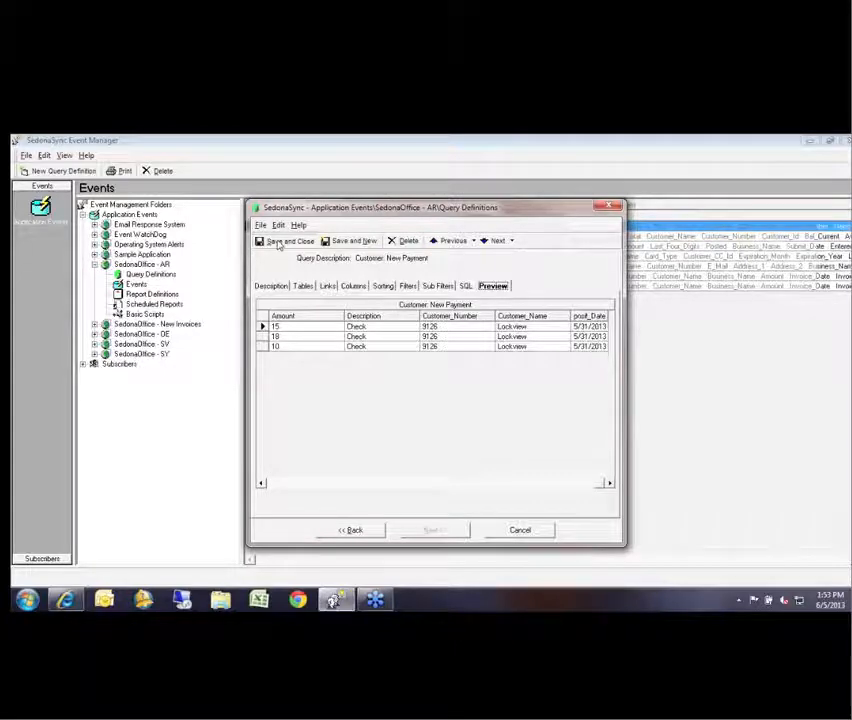
pyautogui.click(279, 242)
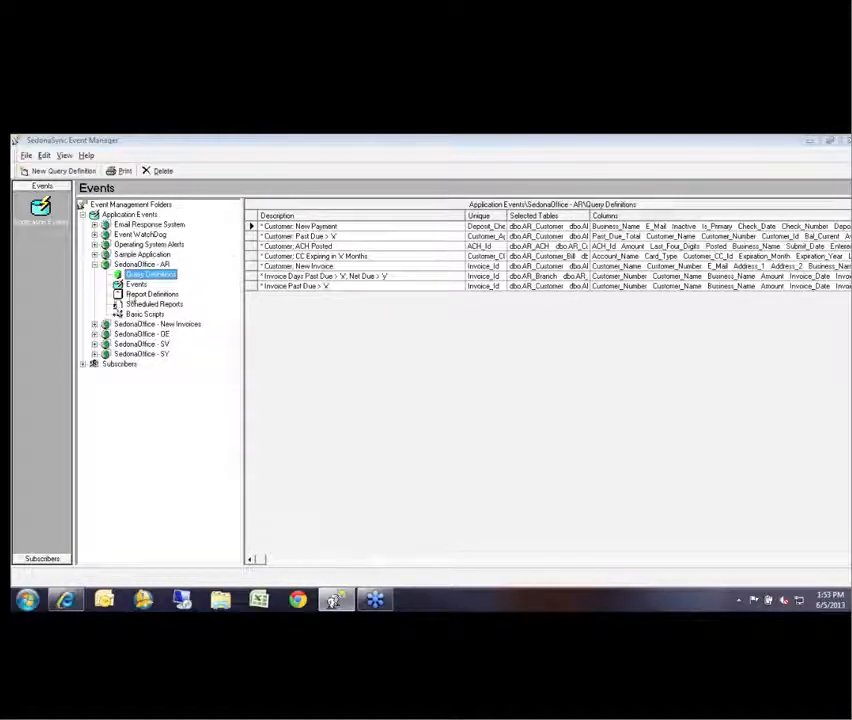
# Open the SedonaOffice - AR event Customer: New Payments and review its selected query and email message.
pyautogui.click(140, 285)
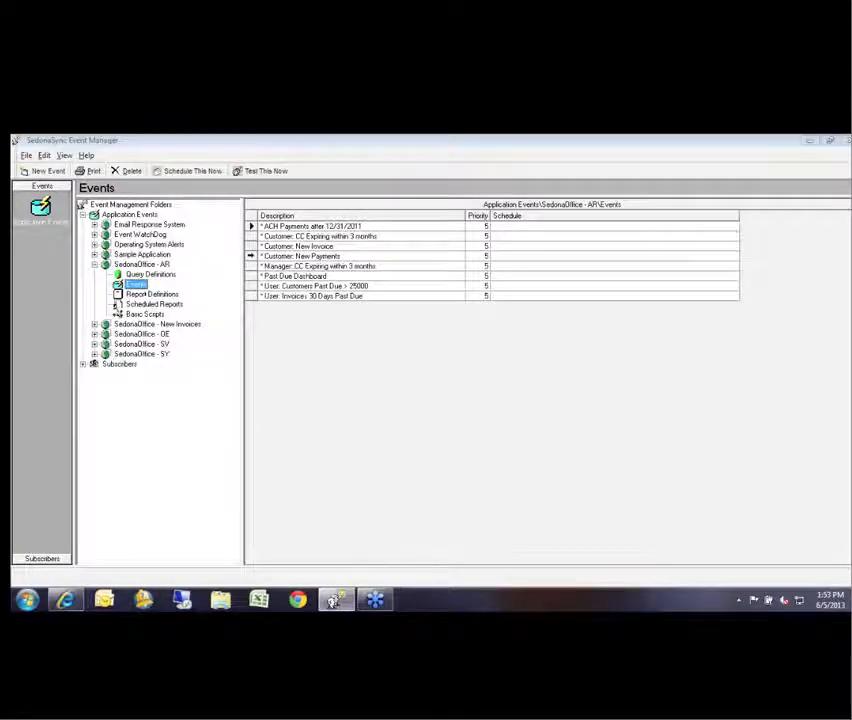
pyautogui.click(250, 256)
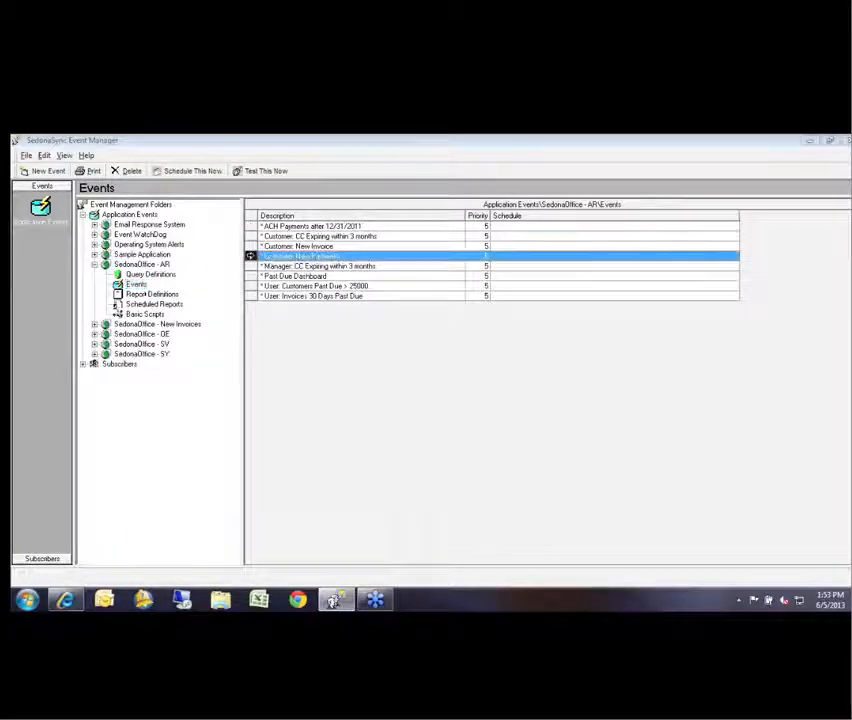
pyautogui.doubleClick(250, 256)
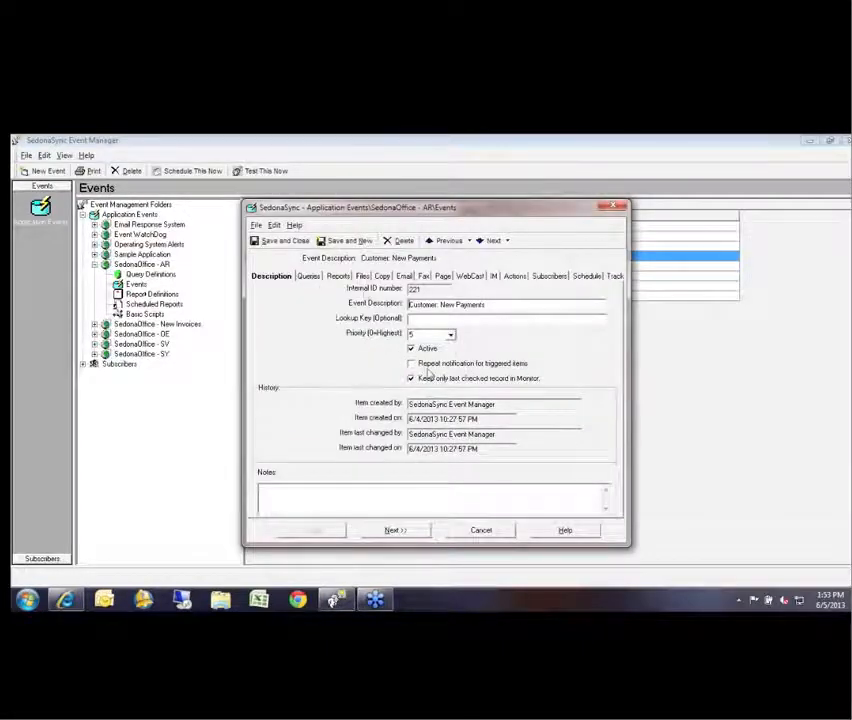
pyautogui.click(310, 277)
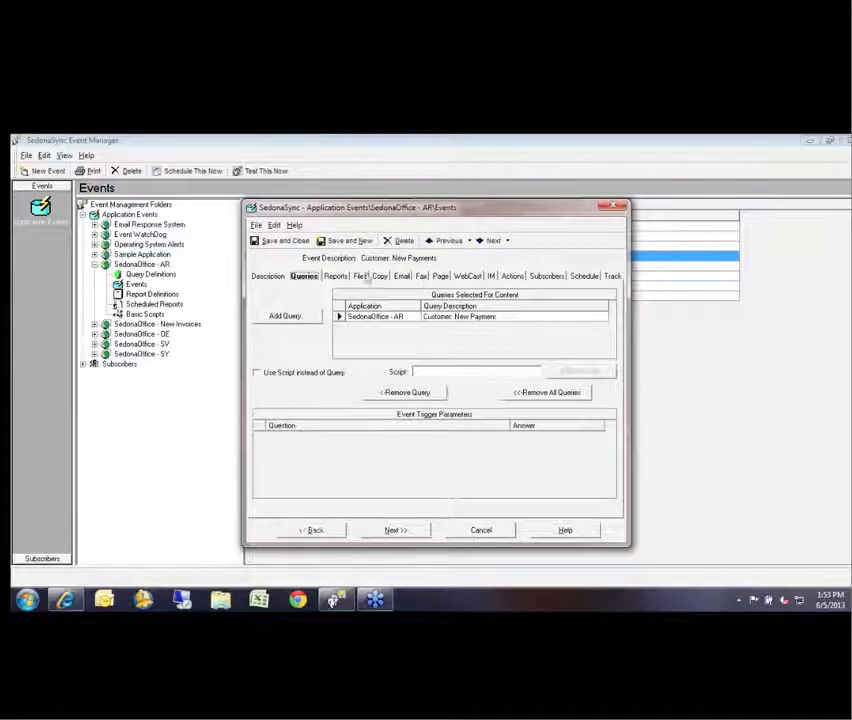
pyautogui.click(405, 276)
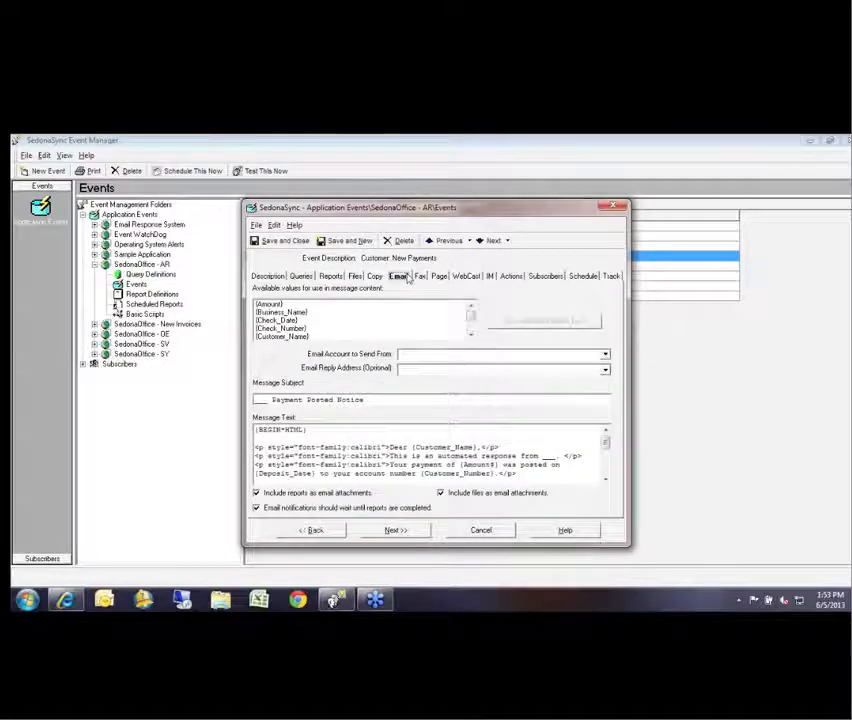
# Set the sending email account to Gmail/AUTH/LOGIN/SSL and remove the blank placeholder before "Payment Posted Notice" in the message subject.
pyautogui.click(508, 357)
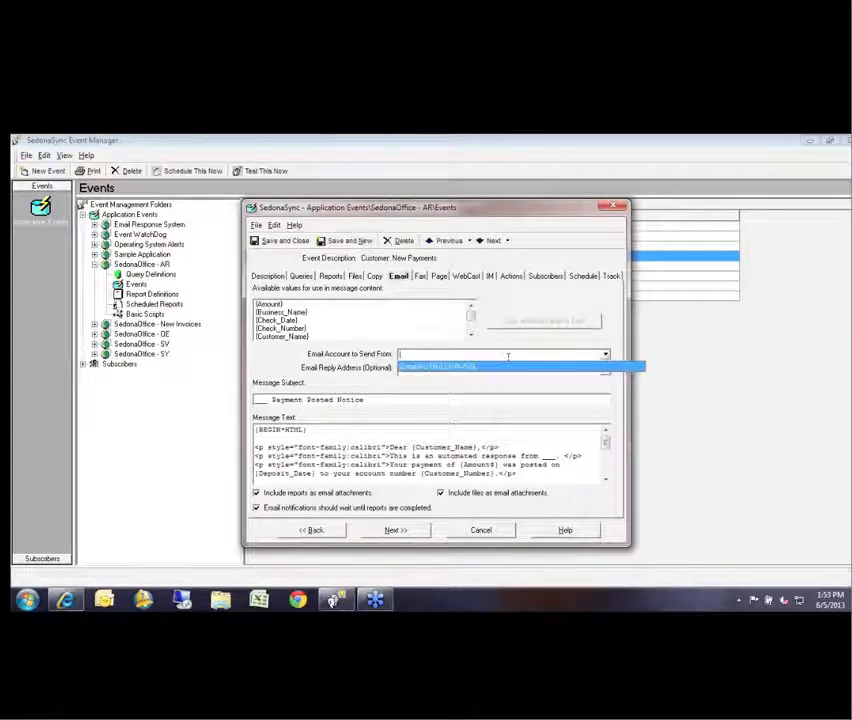
pyautogui.click(477, 368)
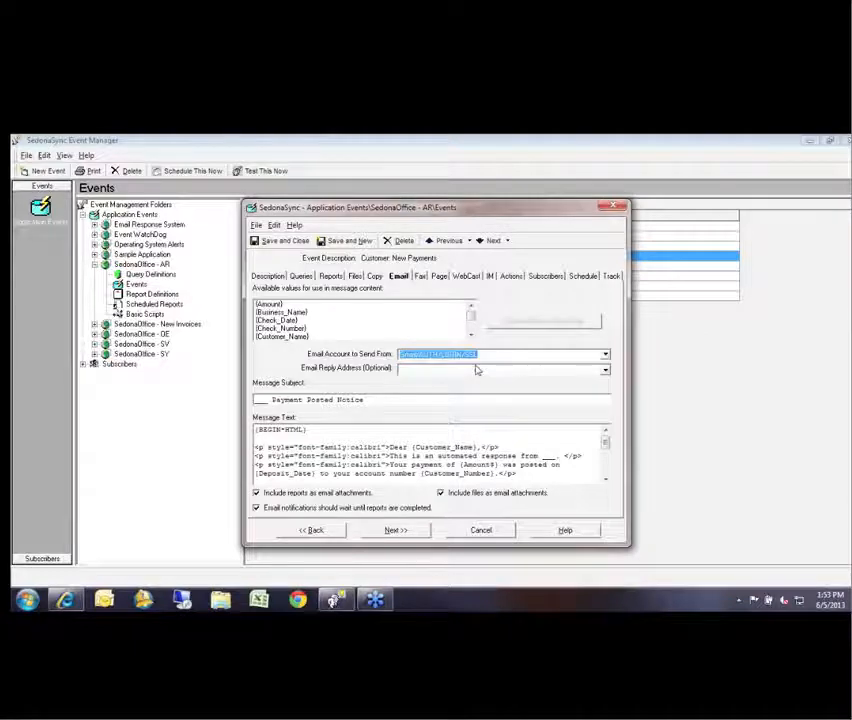
pyautogui.click(261, 399)
pyautogui.moveTo(268, 399); pyautogui.dragTo(248, 399)
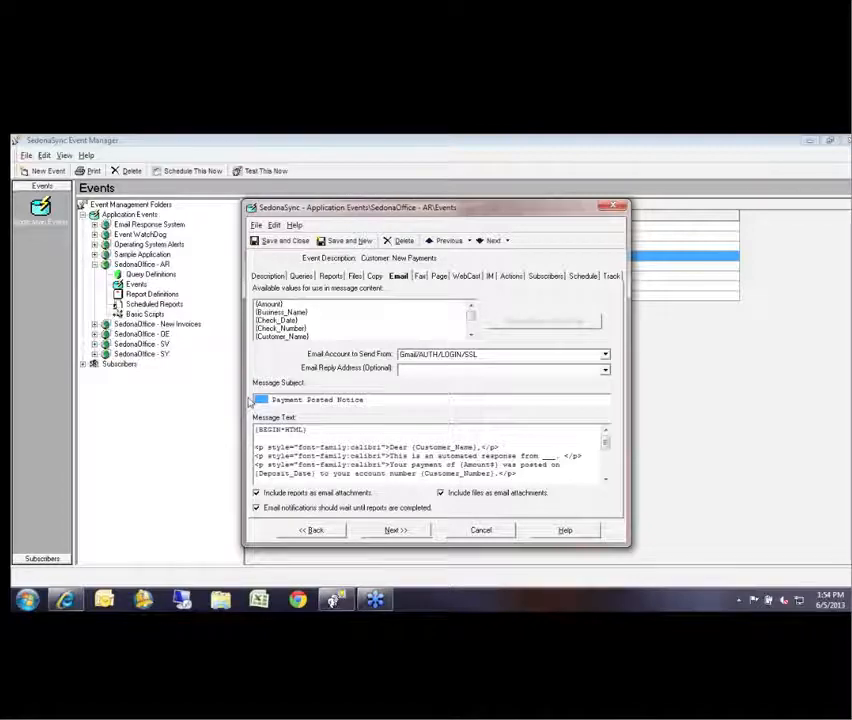
pyautogui.press('BackSpace')
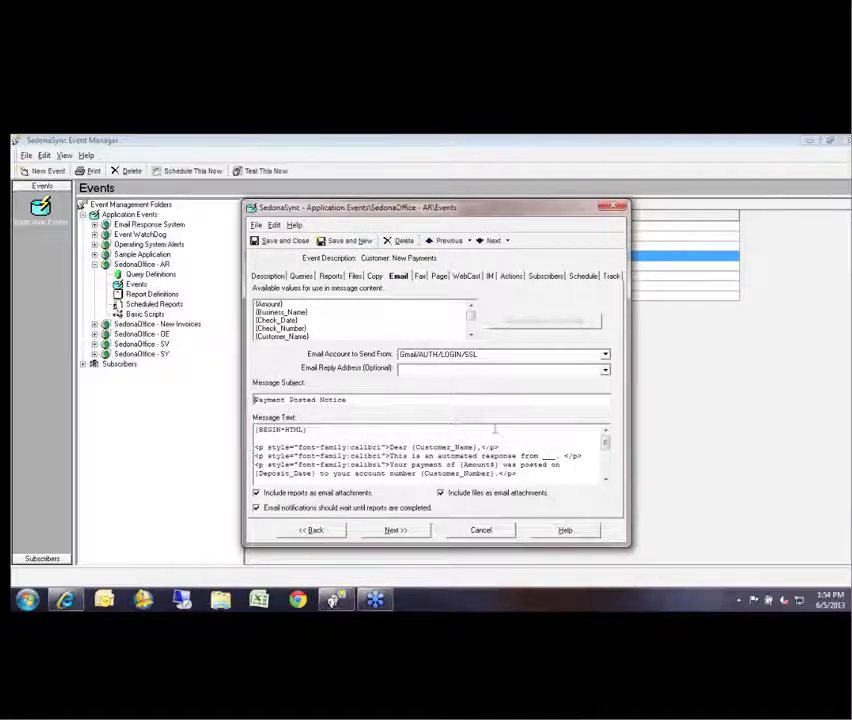
# Replace the blank company placeholder after "This is an automated response from" in the message text with SedonaOffice.
pyautogui.doubleClick(548, 456)
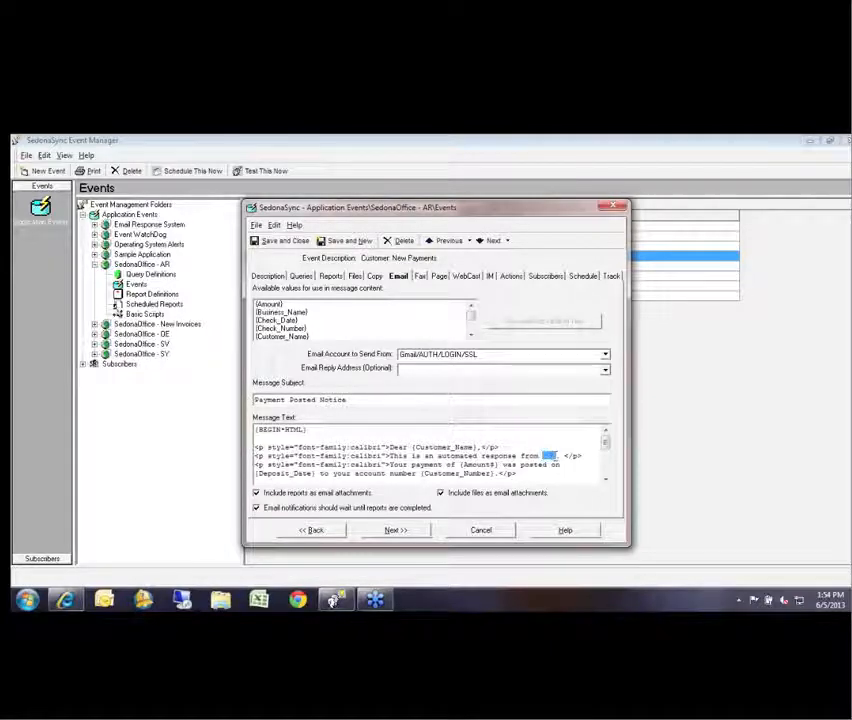
pyautogui.write('SedonaOffice')
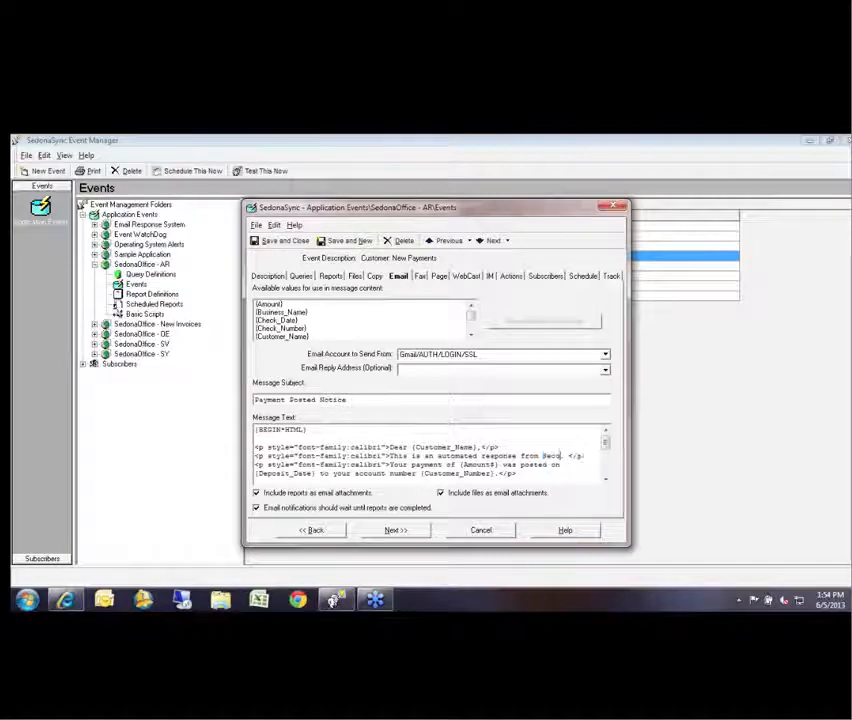
pyautogui.write('.')
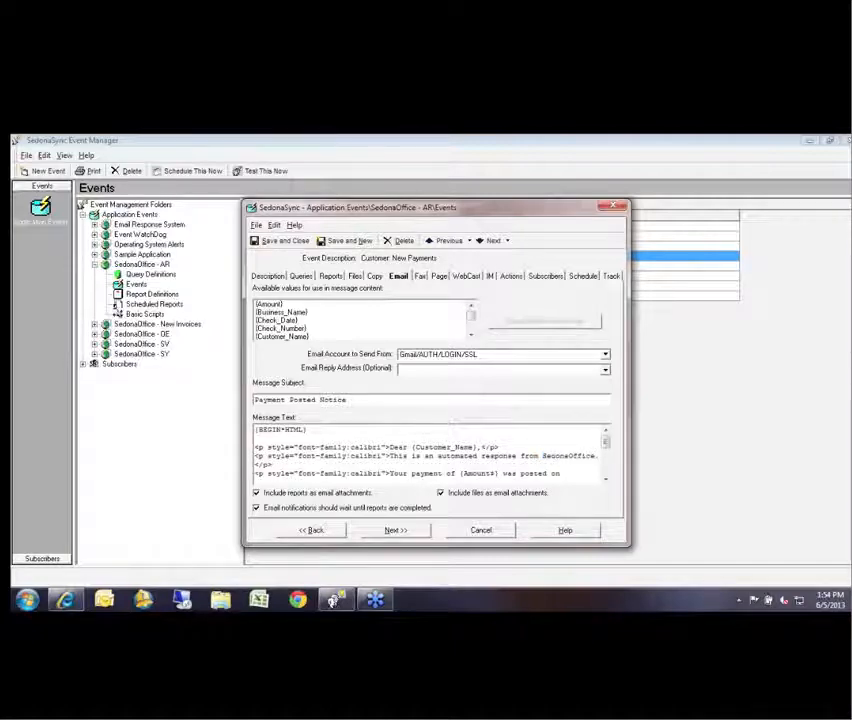
# Examine the remaining placeholders in the message text for the online bill pay address and the closing contact details.
pyautogui.scroll(-4, 423, 461)
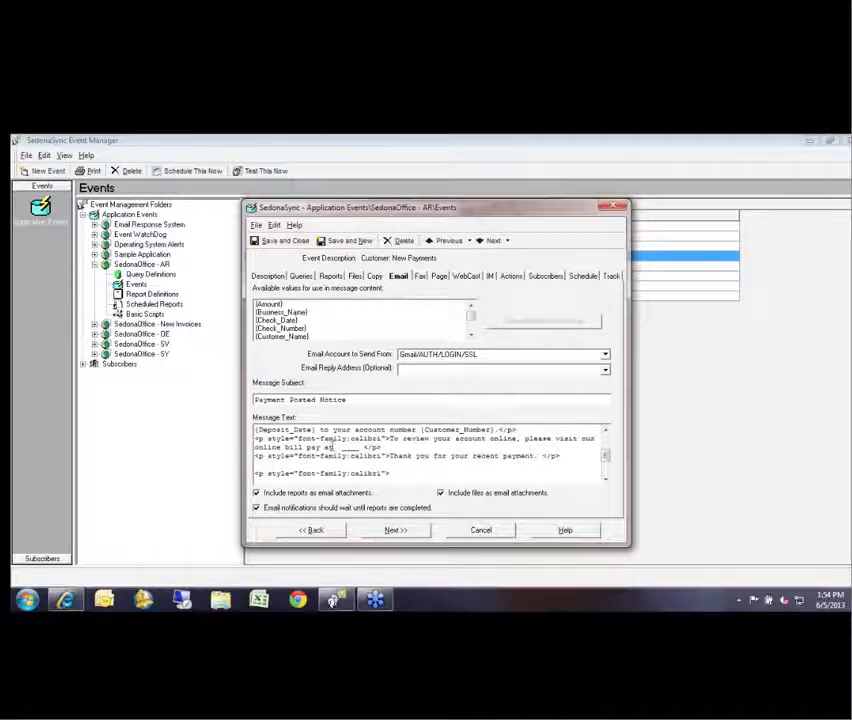
pyautogui.doubleClick(344, 447)
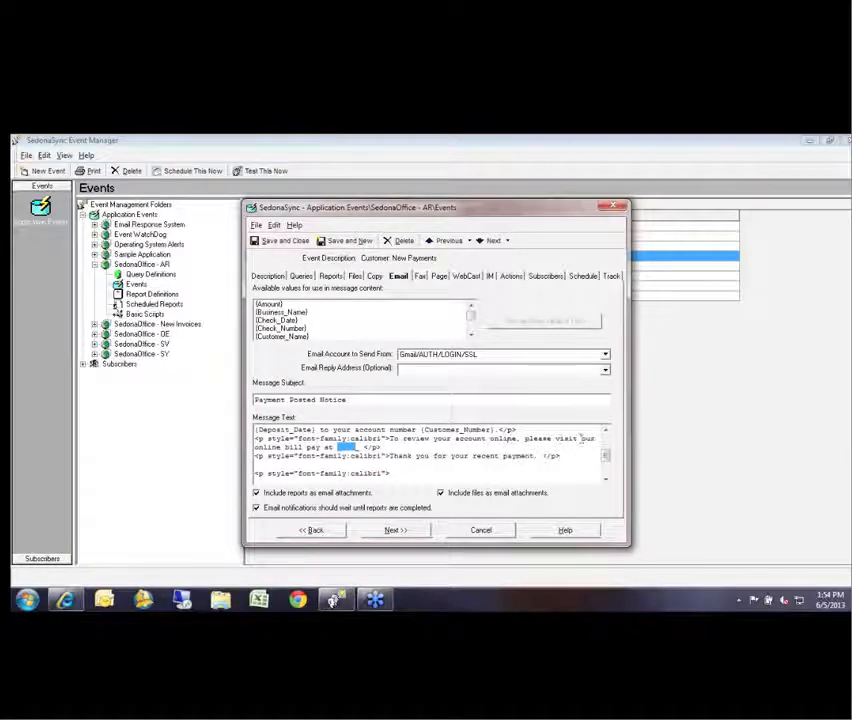
pyautogui.click(359, 447)
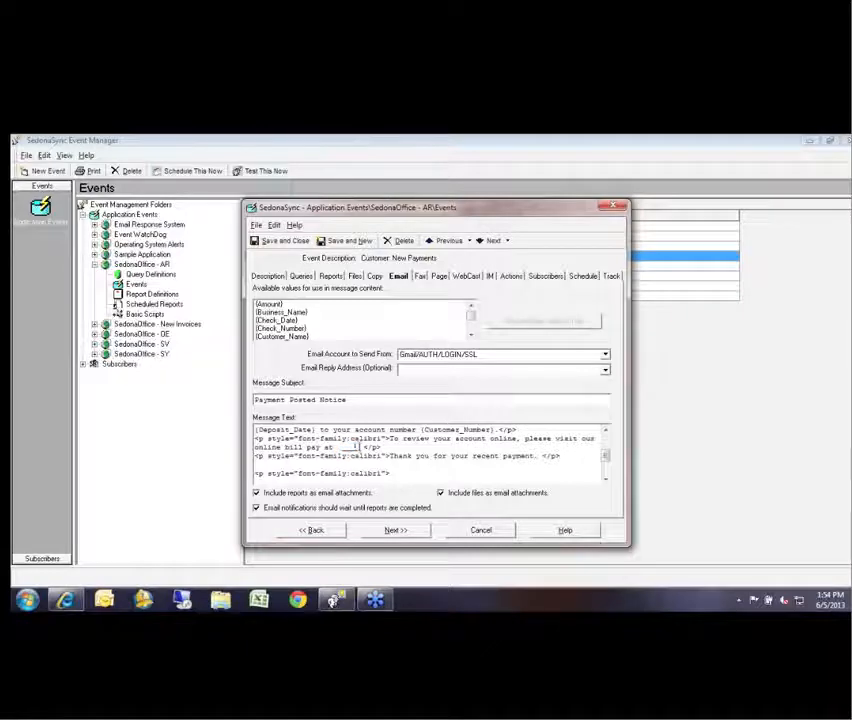
pyautogui.doubleClick(359, 447)
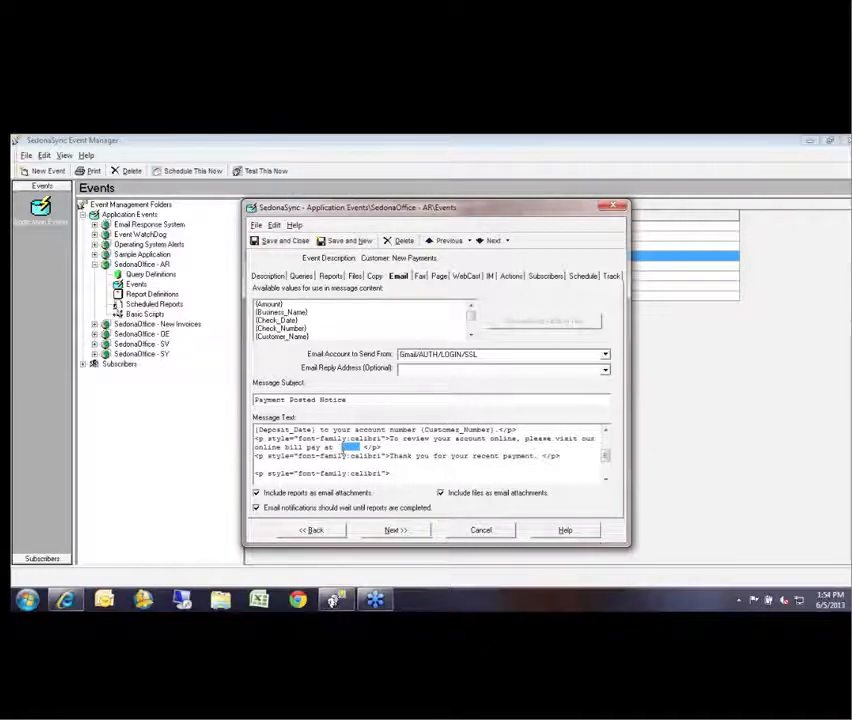
pyautogui.click(495, 468)
pyautogui.scroll(-2, 495, 468)
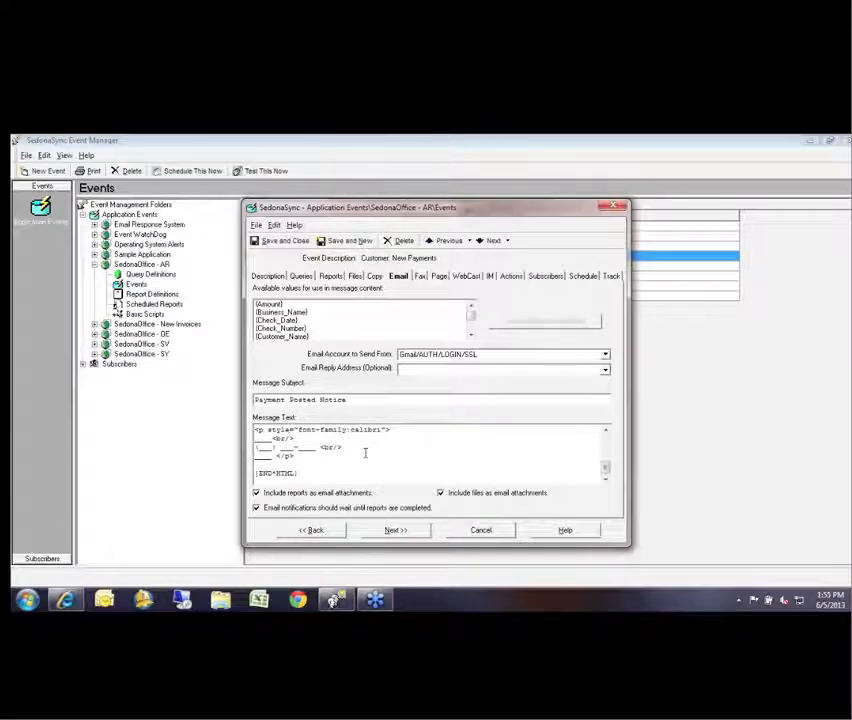
# Review the event's standard and advanced subscriber settings, including the database field used for the recipient's email address.
pyautogui.click(551, 279)
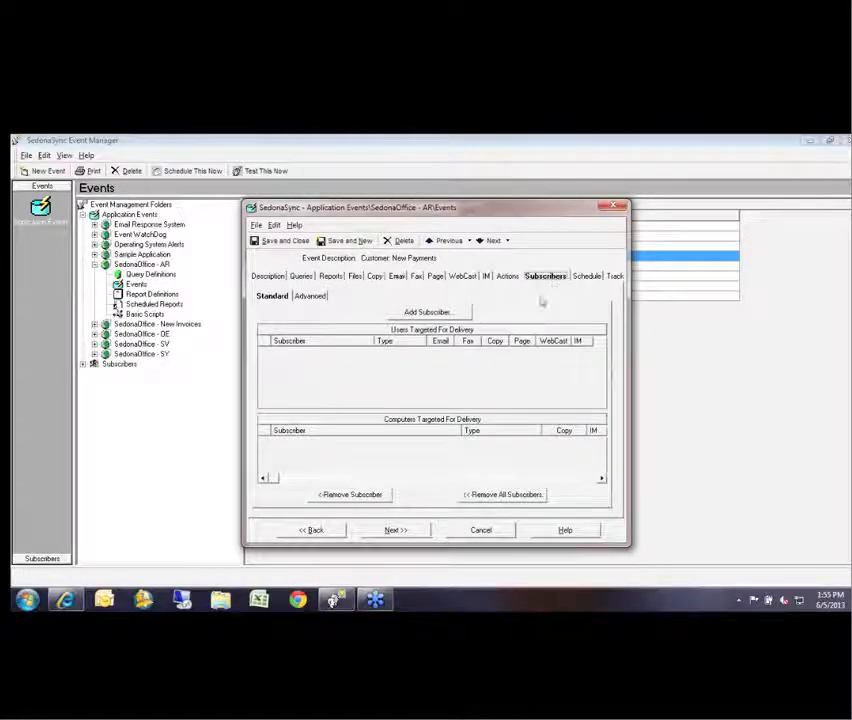
pyautogui.click(311, 299)
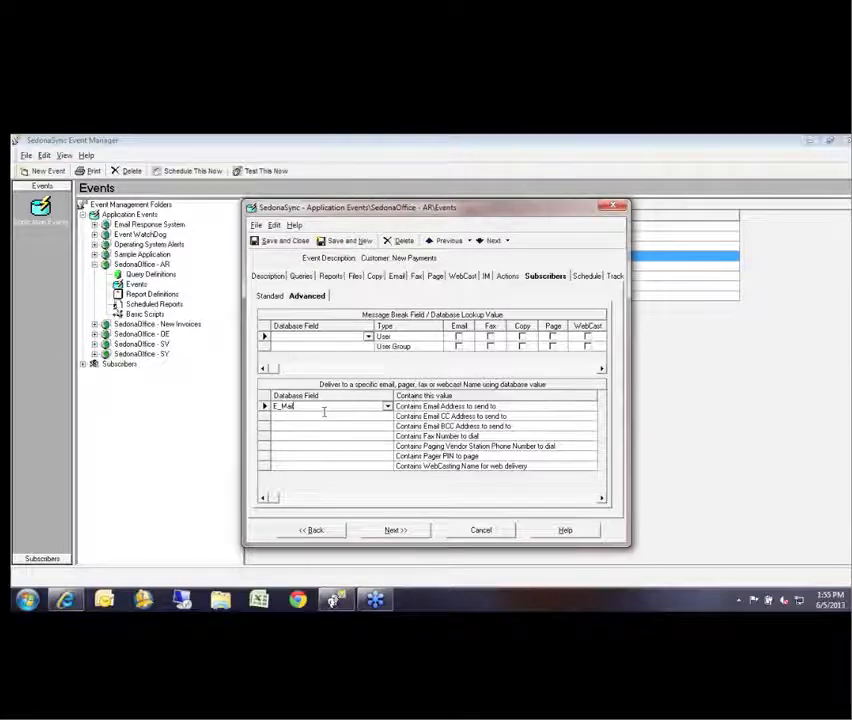
pyautogui.click(586, 277)
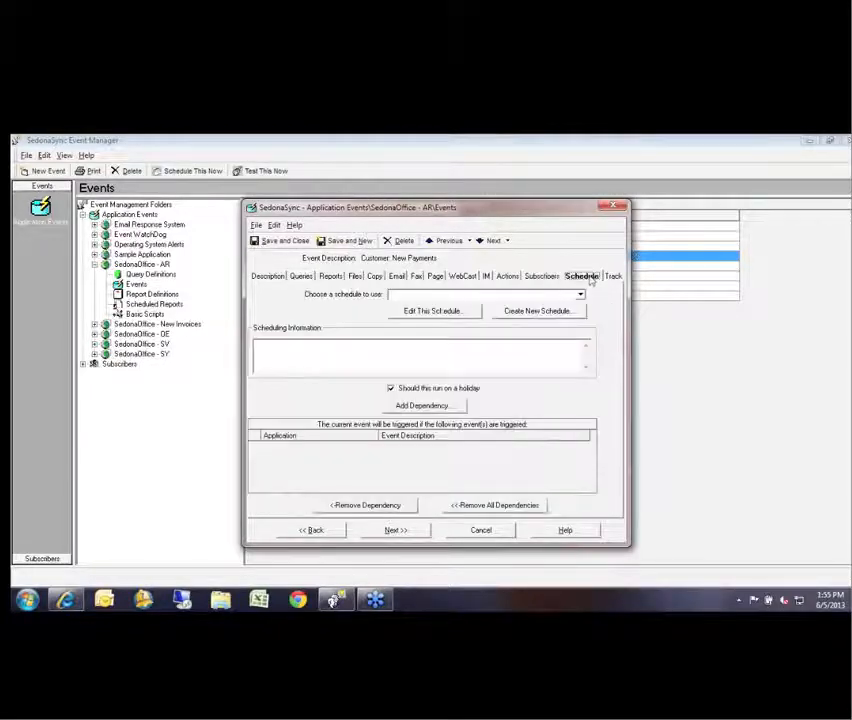
pyautogui.click(544, 277)
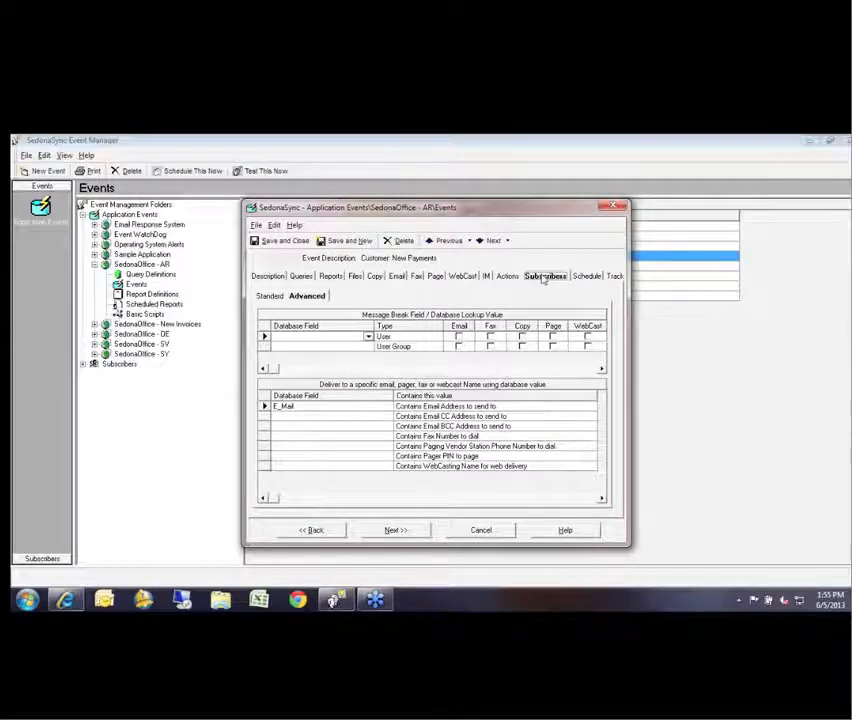
pyautogui.click(543, 277)
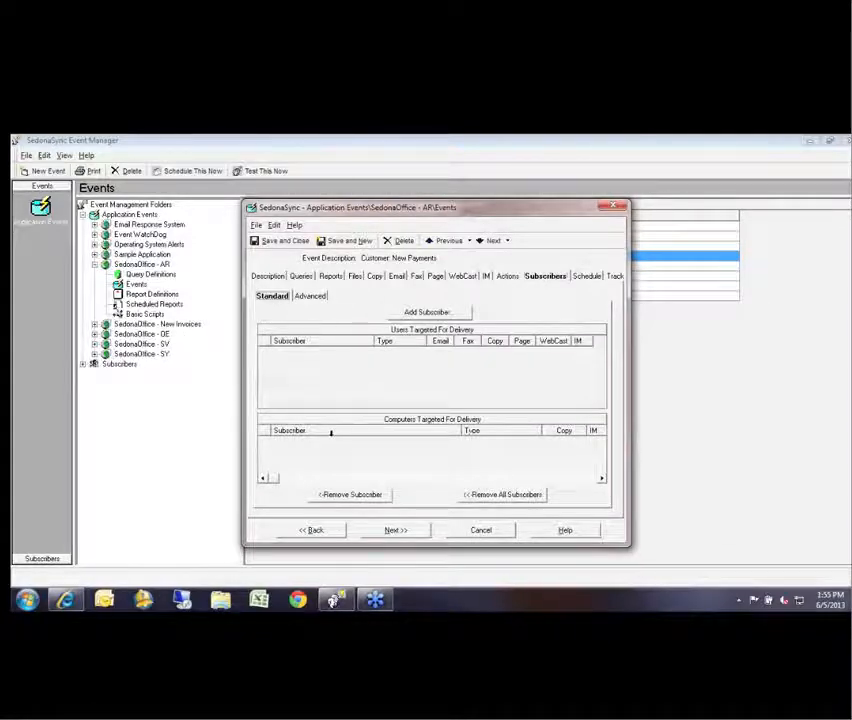
pyautogui.click(310, 296)
pyautogui.click(322, 407)
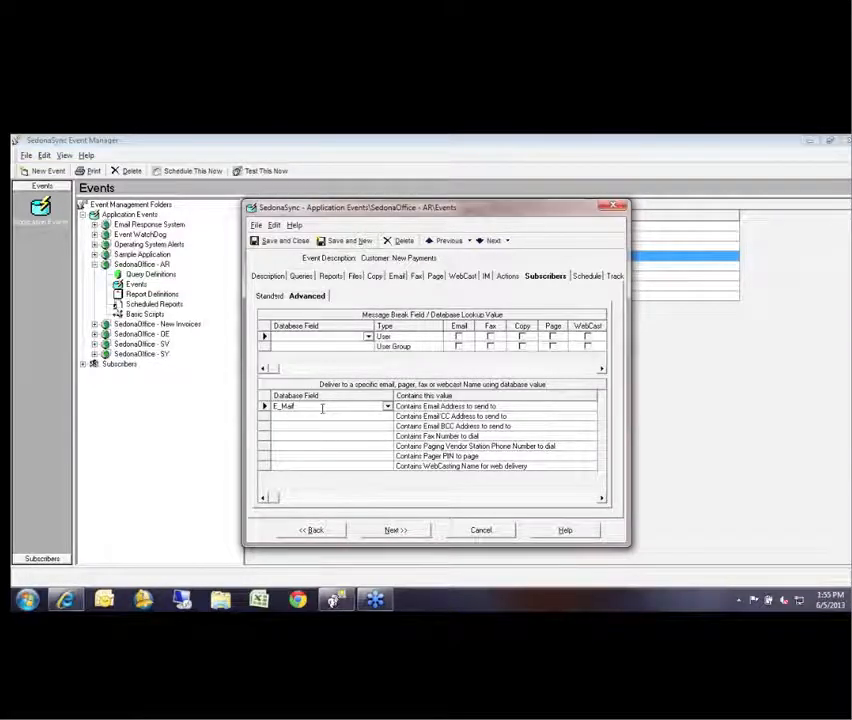
# Assign the existing Daily a 9:00 AM schedule to the event.
pyautogui.click(590, 277)
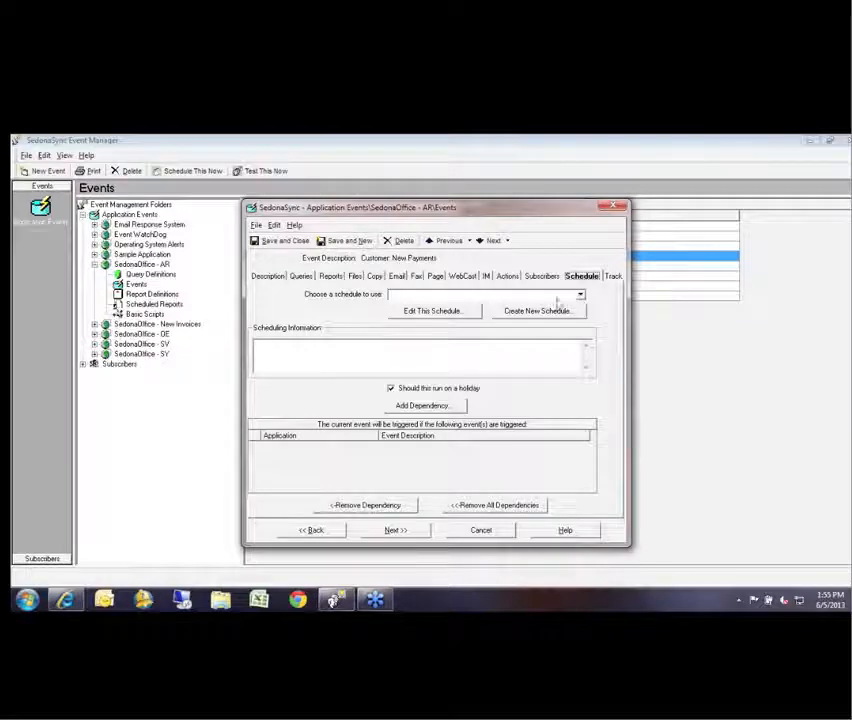
pyautogui.click(580, 296)
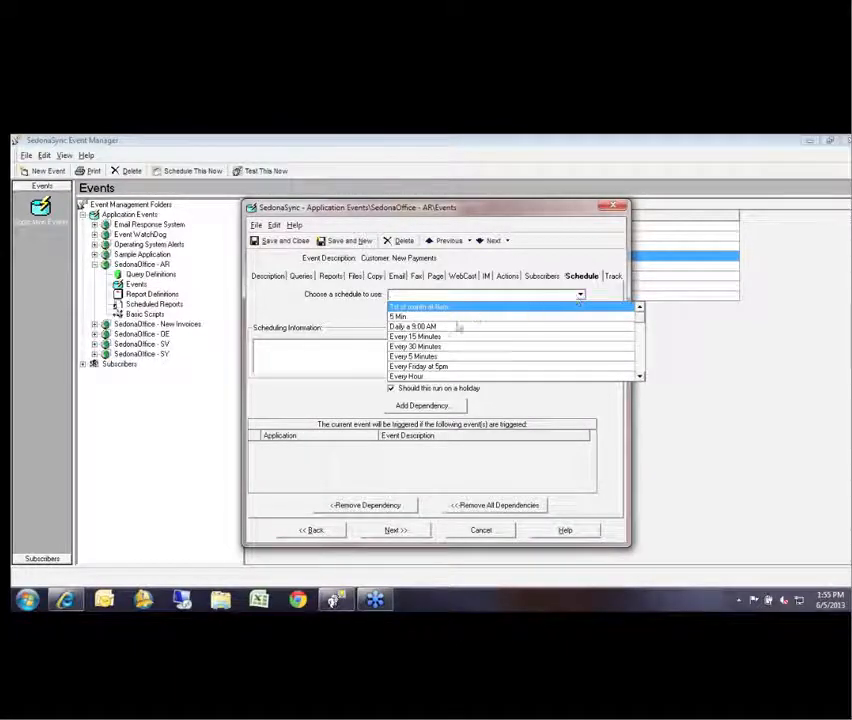
pyautogui.click(440, 328)
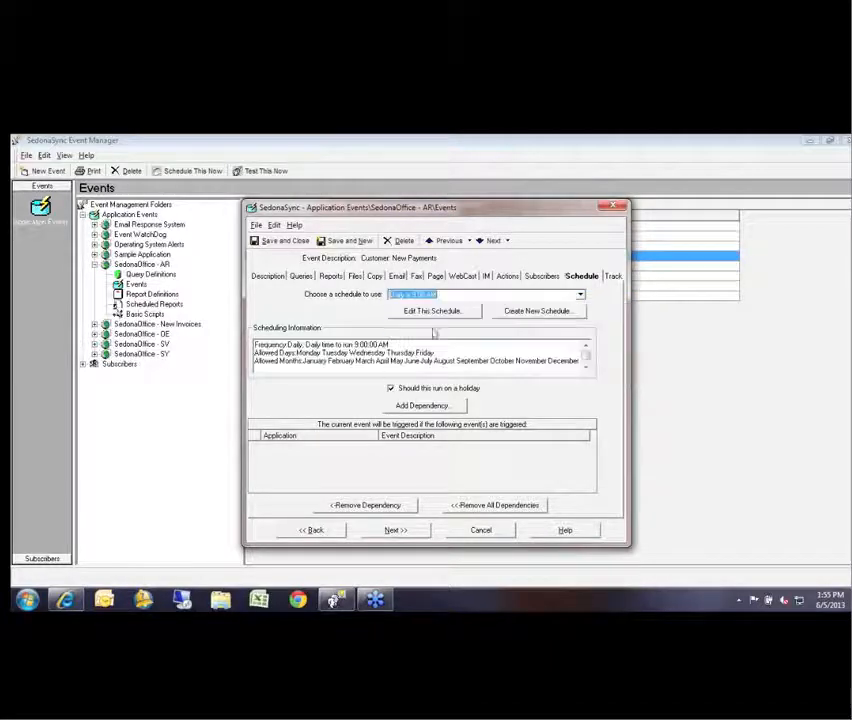
# Create a new schedule called Daily at 7pm with a Daily frequency and a run time of 7:00 pm.
pyautogui.click(540, 313)
pyautogui.write('Daily at ')
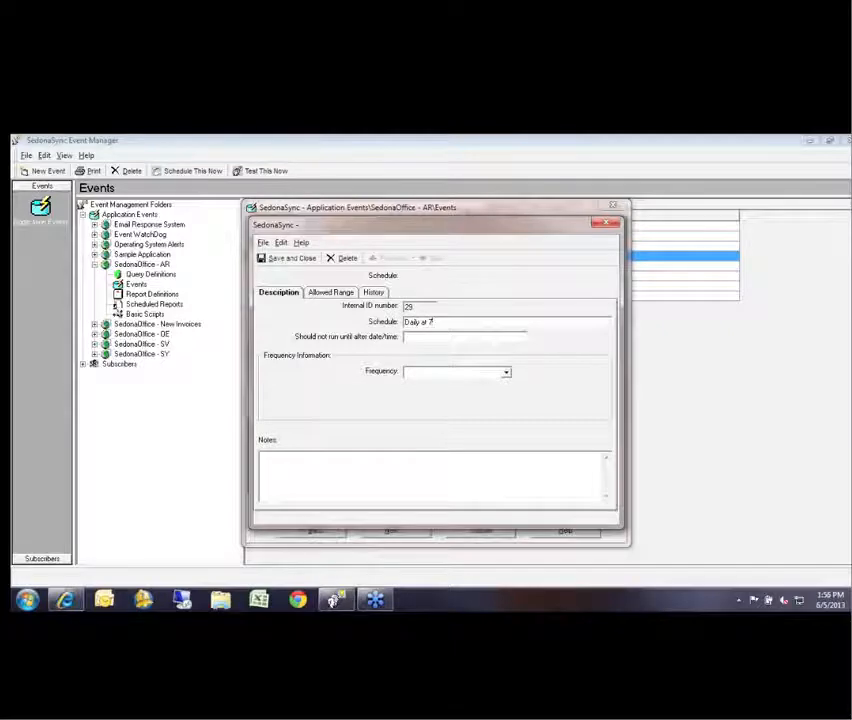
pyautogui.write('7pm')
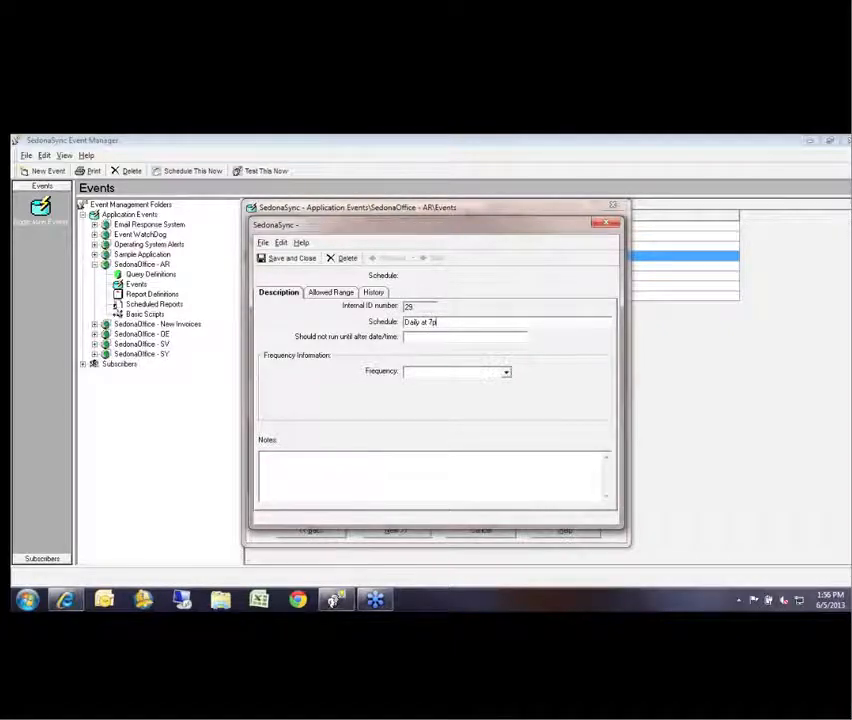
pyautogui.click(506, 372)
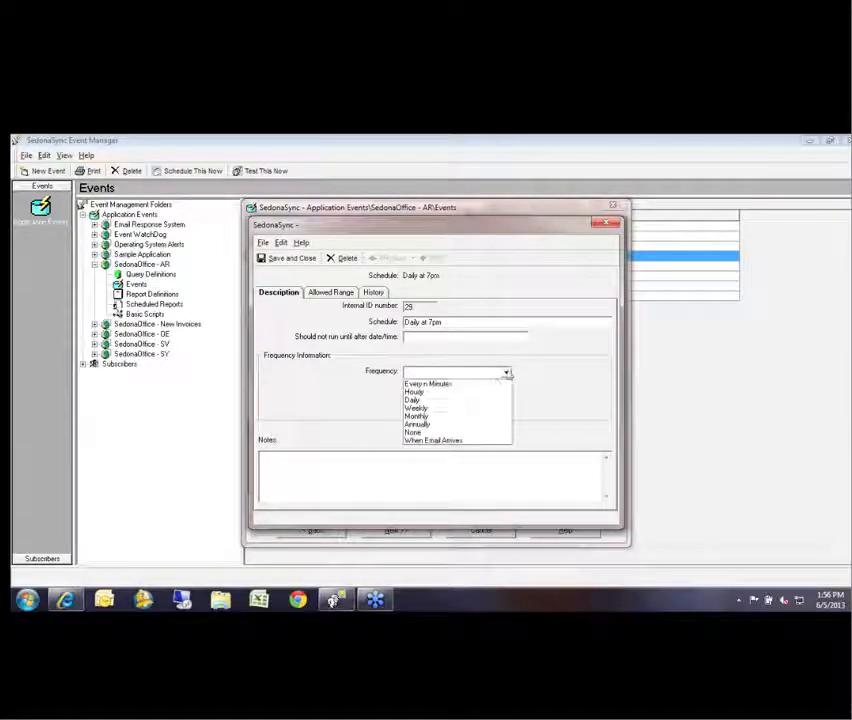
pyautogui.click(442, 401)
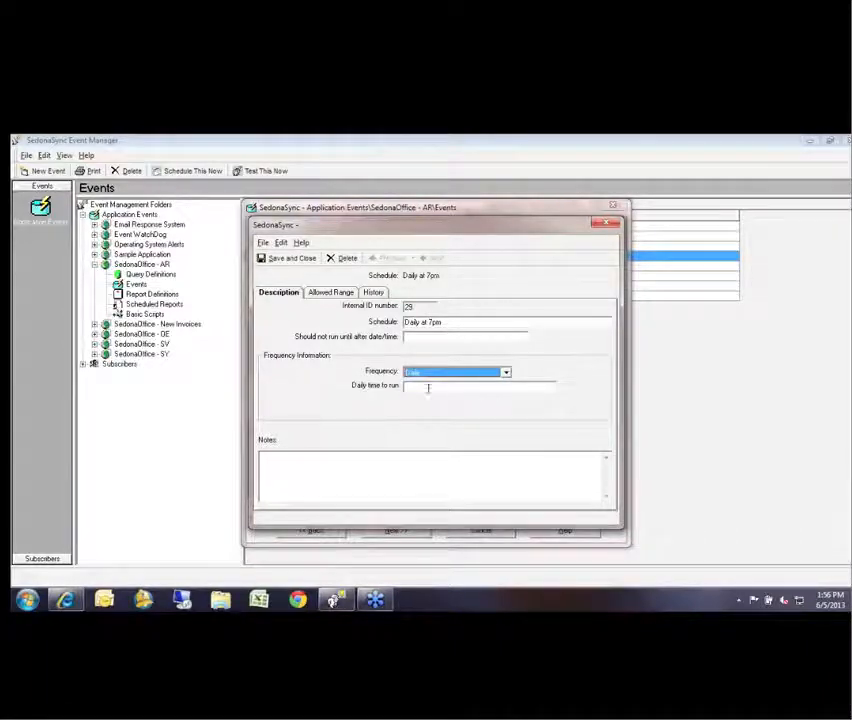
pyautogui.click(495, 386)
pyautogui.write('7')
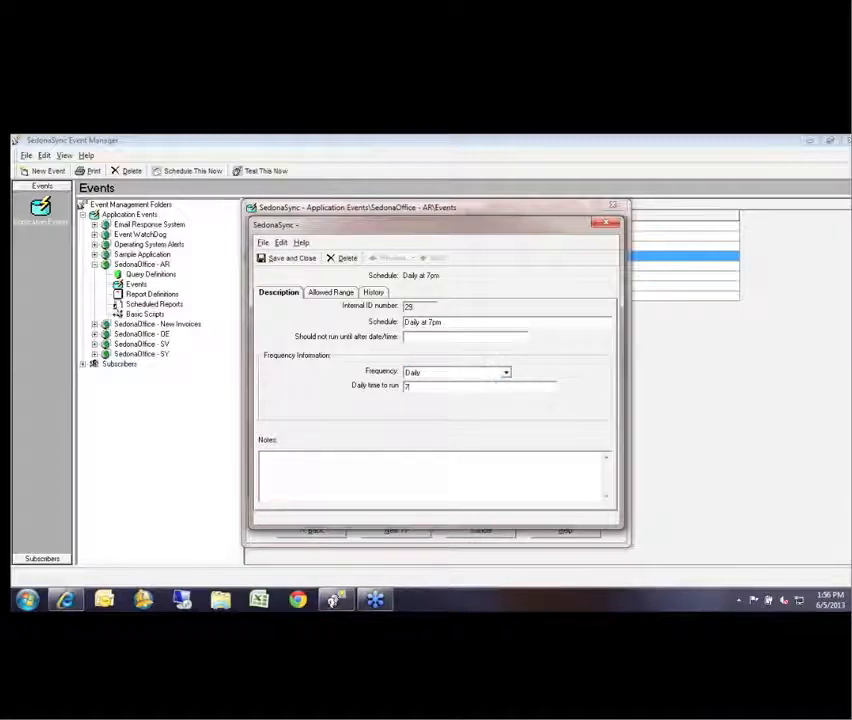
pyautogui.write(':00pm')
# Allow the new schedule to run on Sunday and Saturday as well, and save and close it.
pyautogui.click(330, 292)
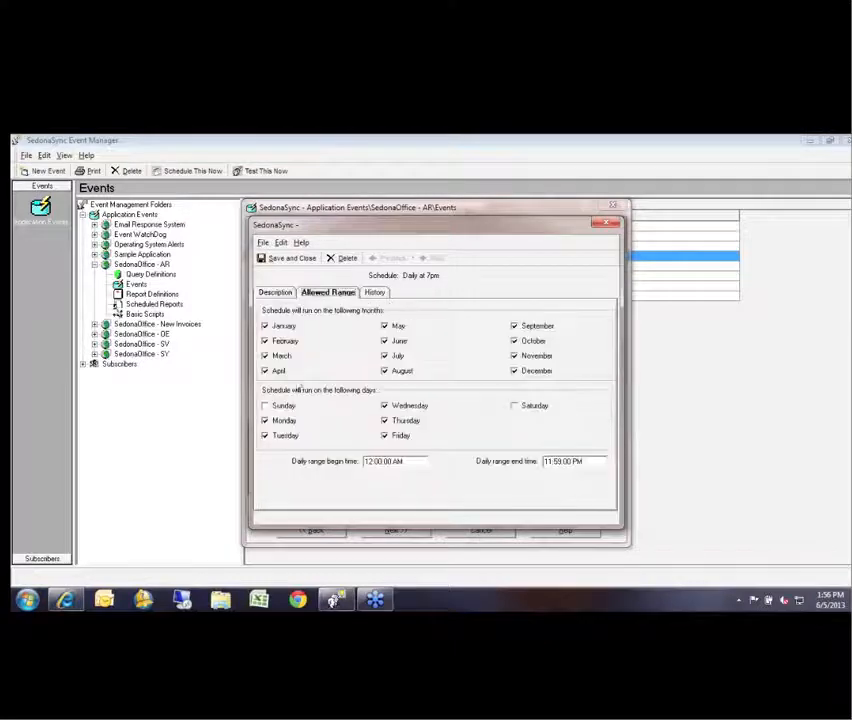
pyautogui.click(265, 406)
pyautogui.click(521, 408)
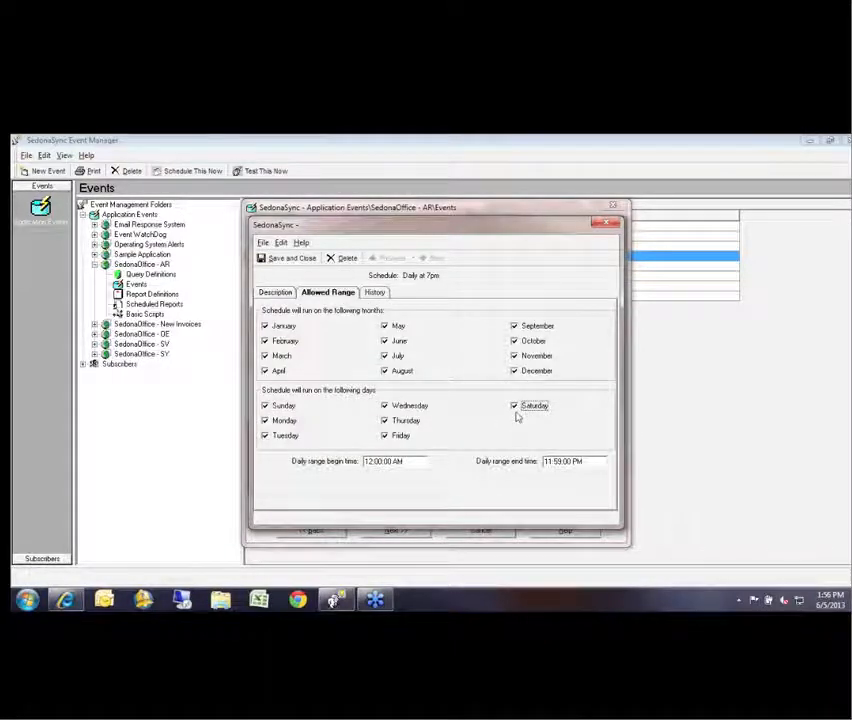
pyautogui.click(291, 259)
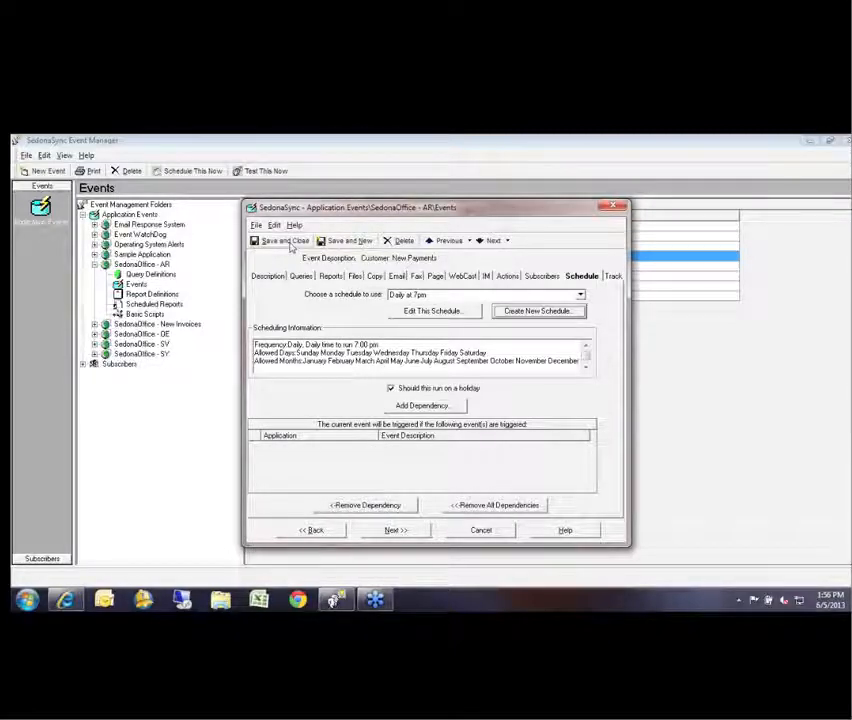
# Clear the E_Mail database field from the event's advanced email address delivery setting.
pyautogui.click(543, 277)
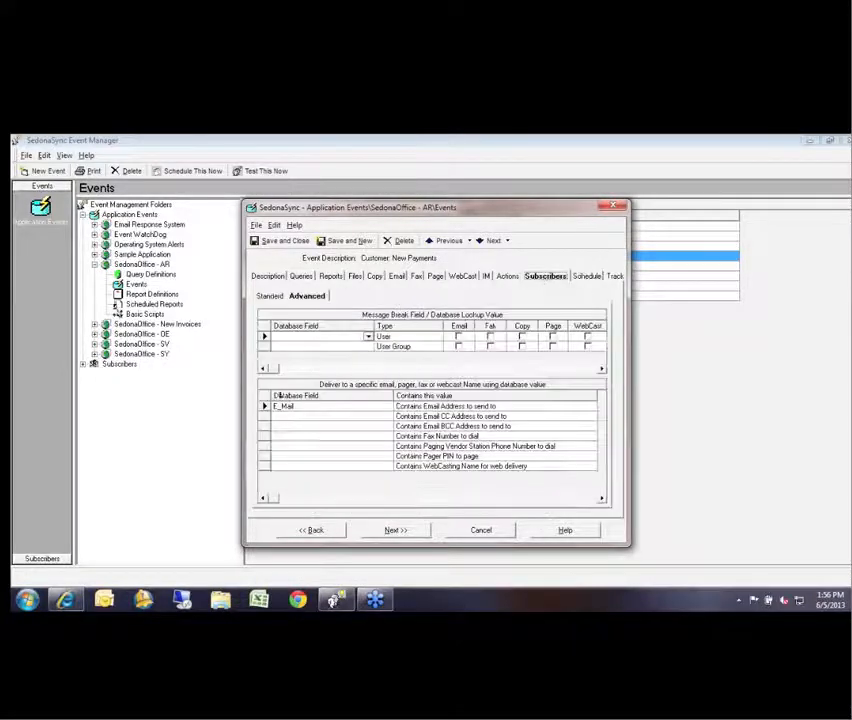
pyautogui.click(310, 409)
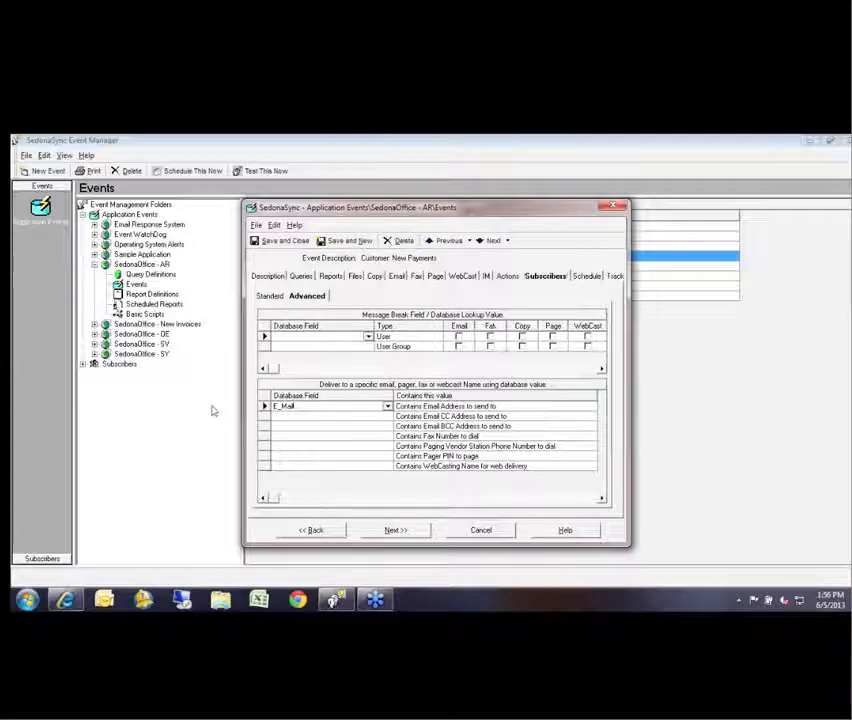
pyautogui.press('BackSpace')
pyautogui.press('BackSpace')
pyautogui.press('BackSpace')
pyautogui.press('BackSpace')
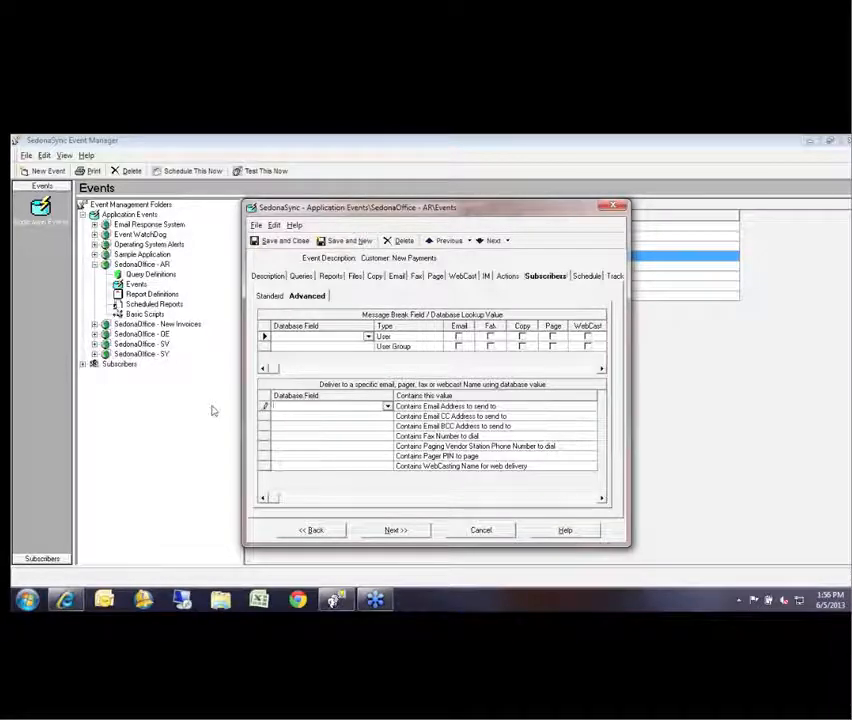
# Add the third user in the Customer Service group as a standard subscriber for email delivery, and save and close the event.
pyautogui.click(271, 296)
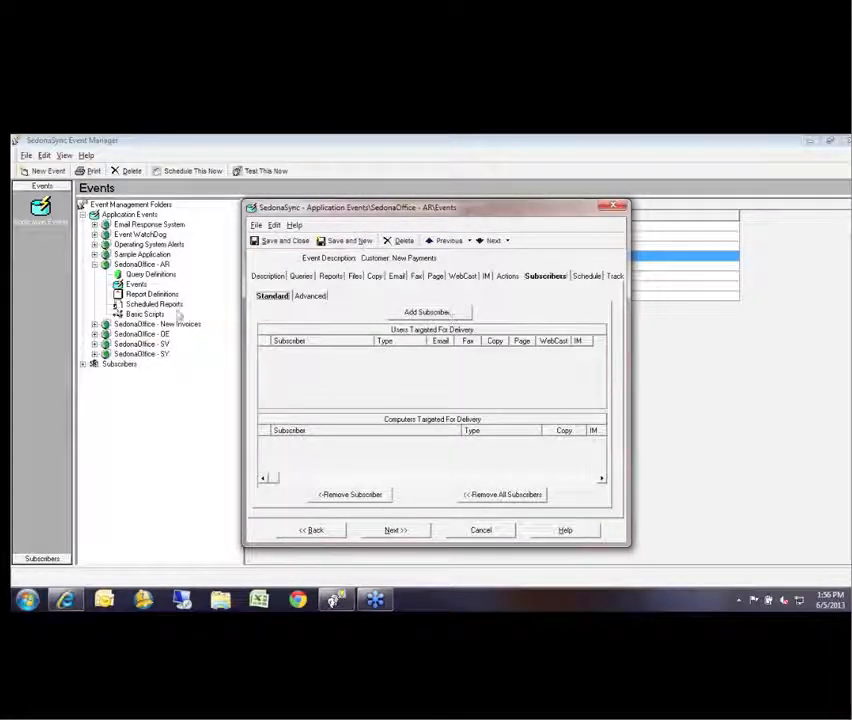
pyautogui.click(427, 313)
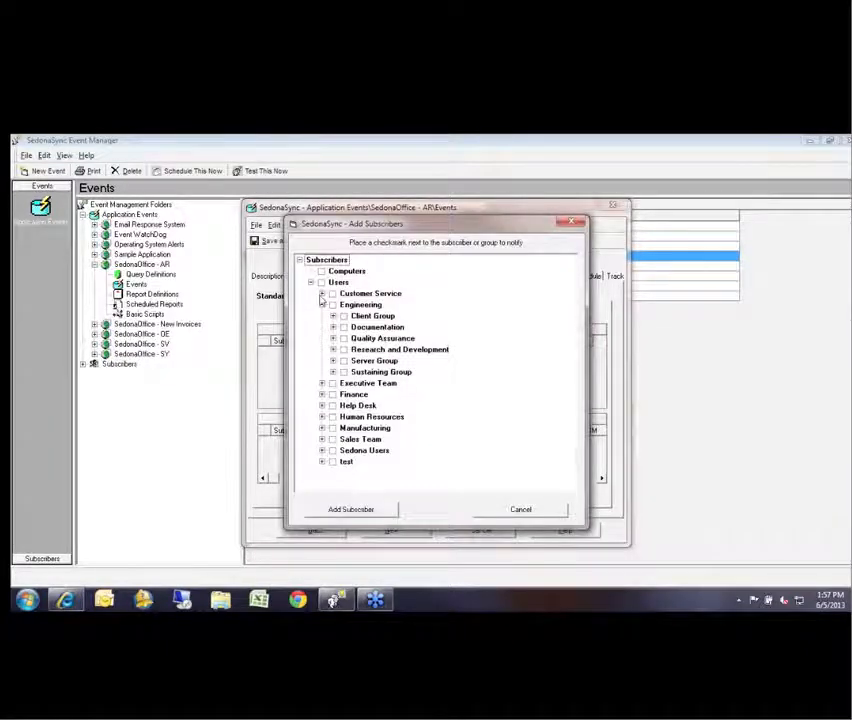
pyautogui.click(322, 293)
pyautogui.click(344, 327)
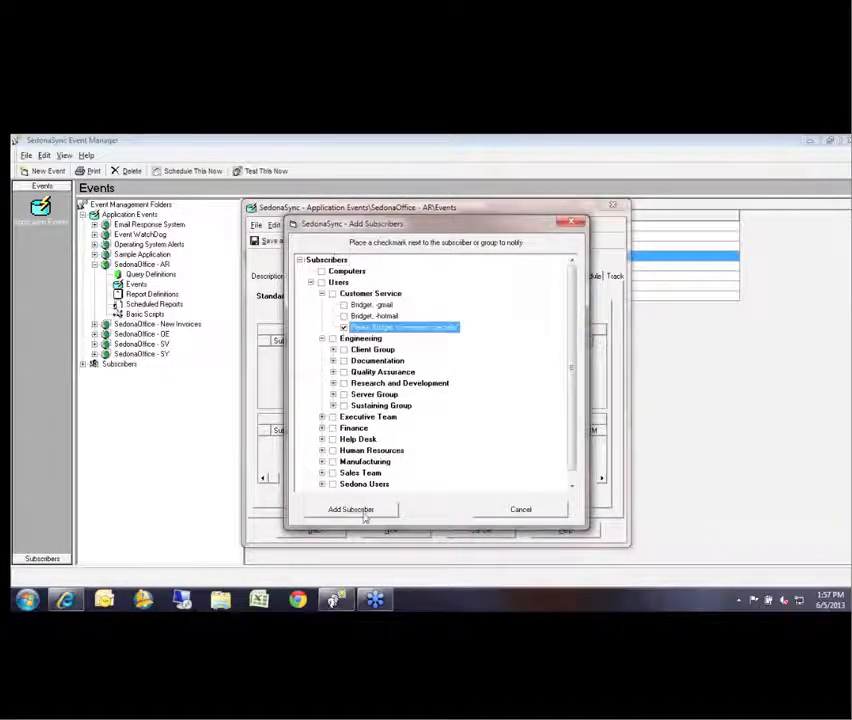
pyautogui.click(364, 514)
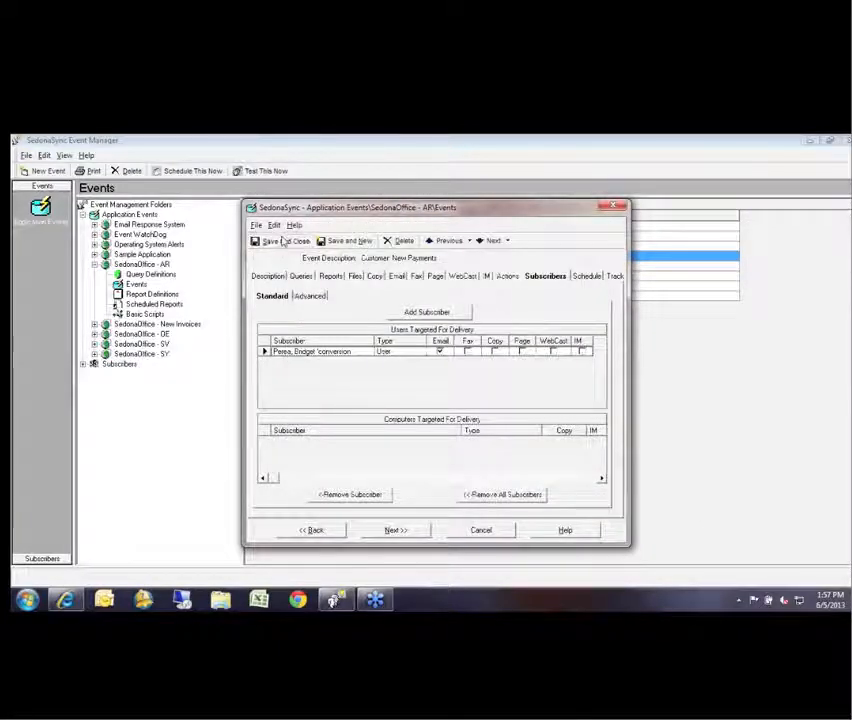
pyautogui.click(284, 241)
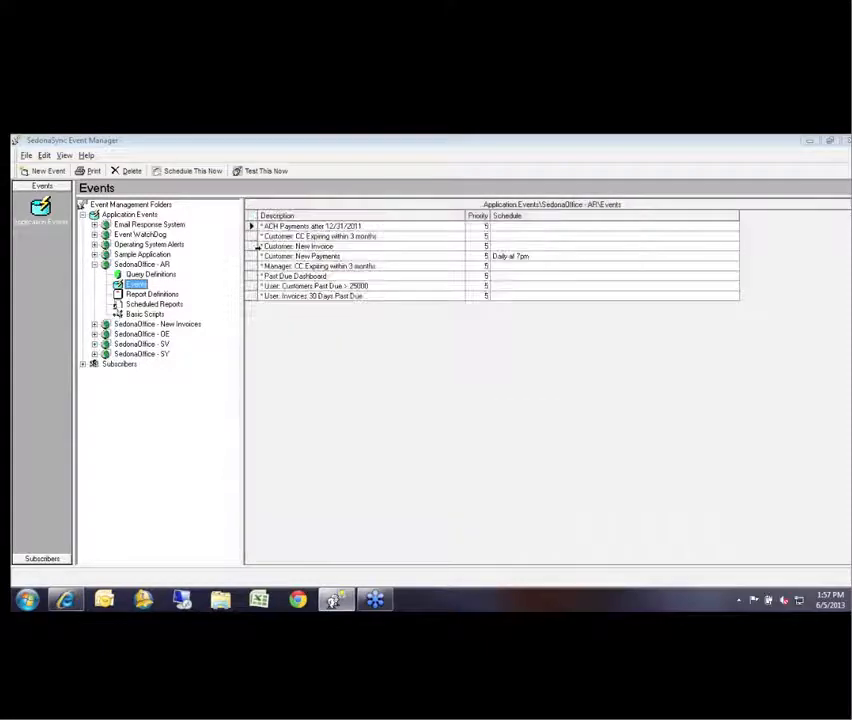
# Reopen the Customer: New Payments event, turn off email delivery for the test user and remove that subscriber.
pyautogui.click(290, 256)
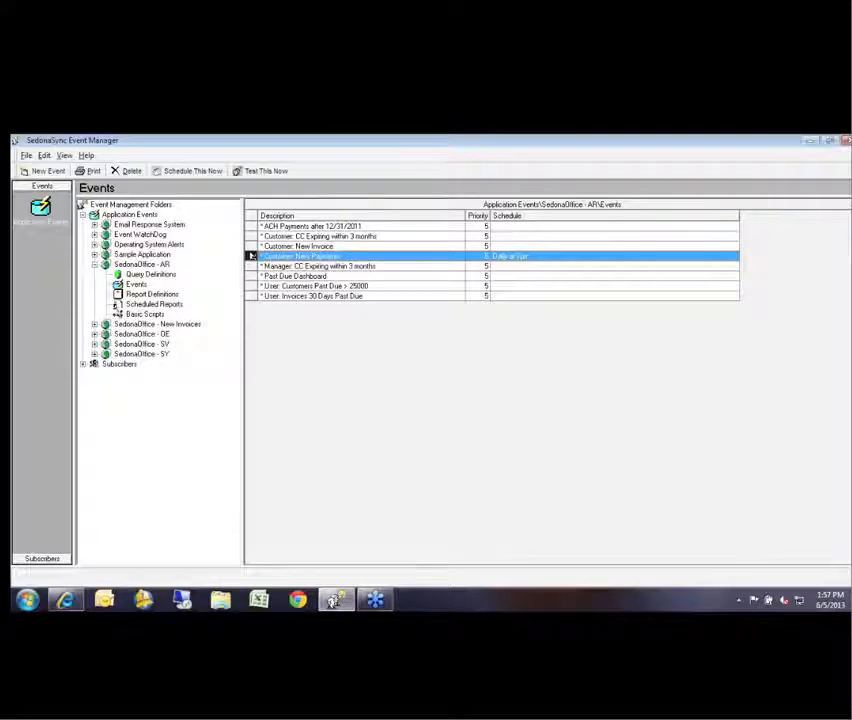
pyautogui.click(555, 279)
pyautogui.click(440, 353)
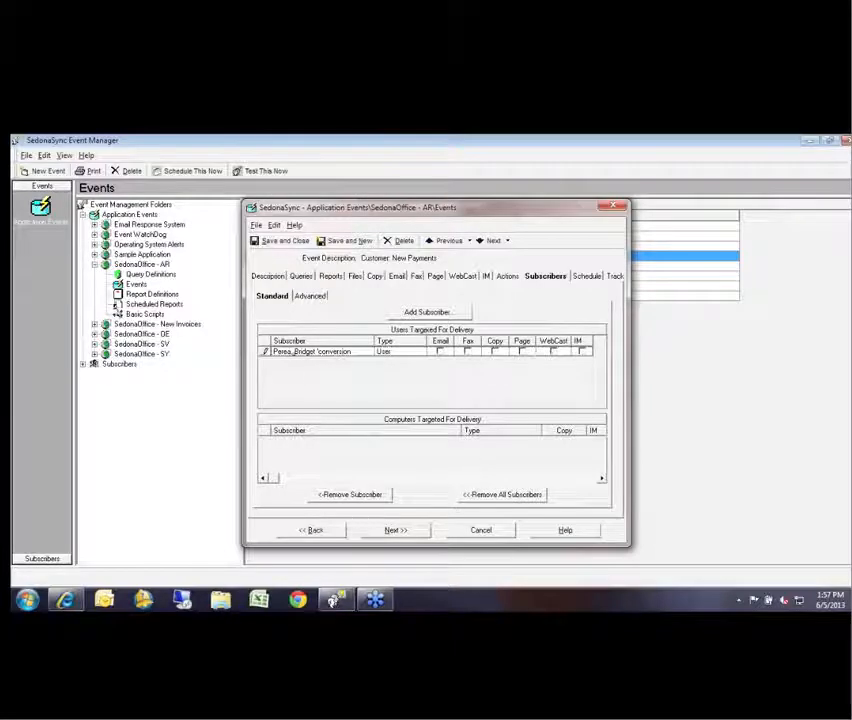
pyautogui.click(265, 352)
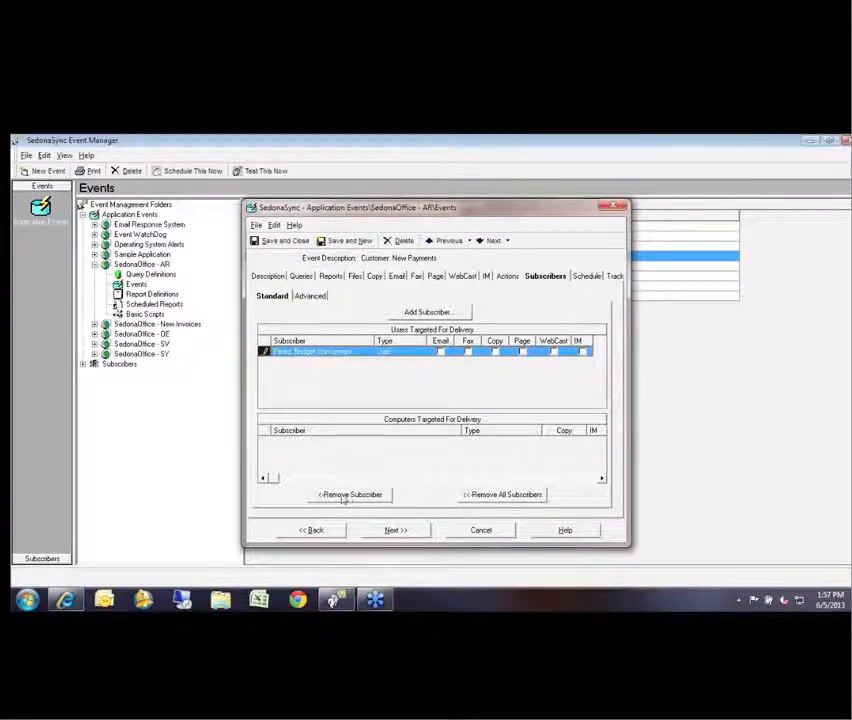
pyautogui.click(331, 494)
# Set the advanced delivery's database field for the email address to send to as E_Mail, and save and close the event.
pyautogui.click(310, 296)
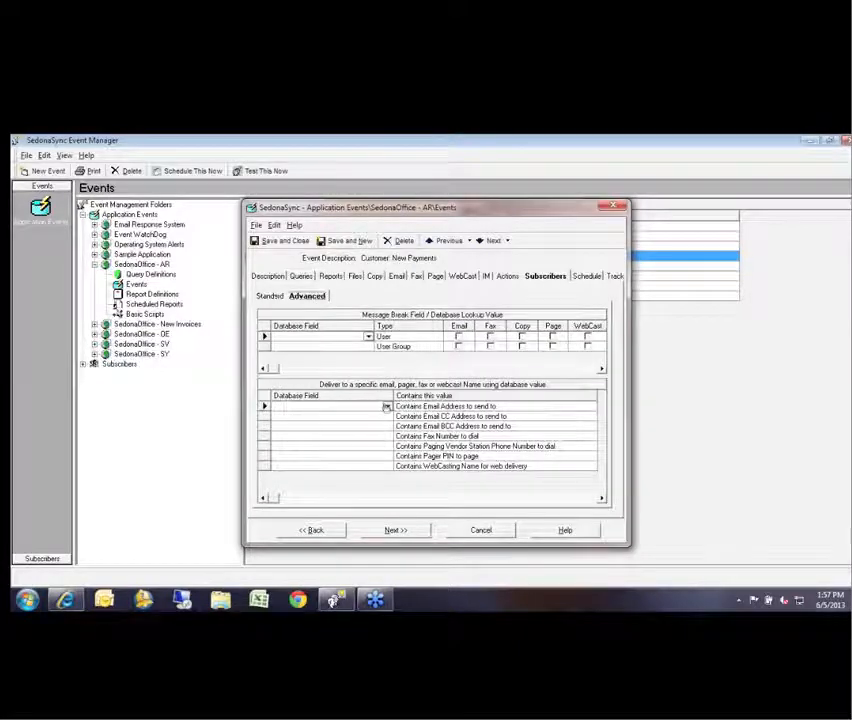
pyautogui.click(388, 407)
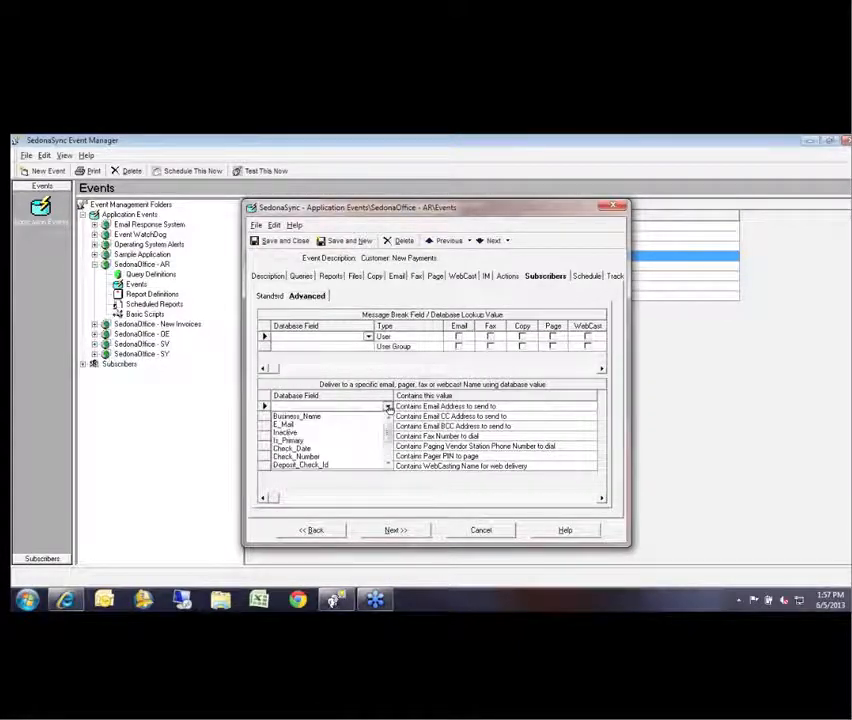
pyautogui.click(350, 425)
pyautogui.click(354, 433)
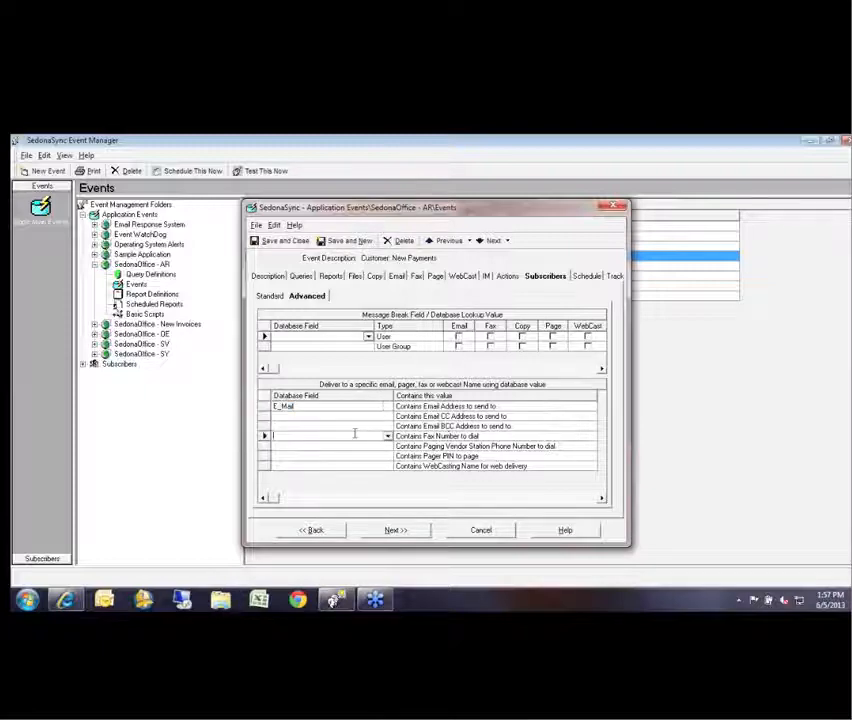
pyautogui.click(294, 242)
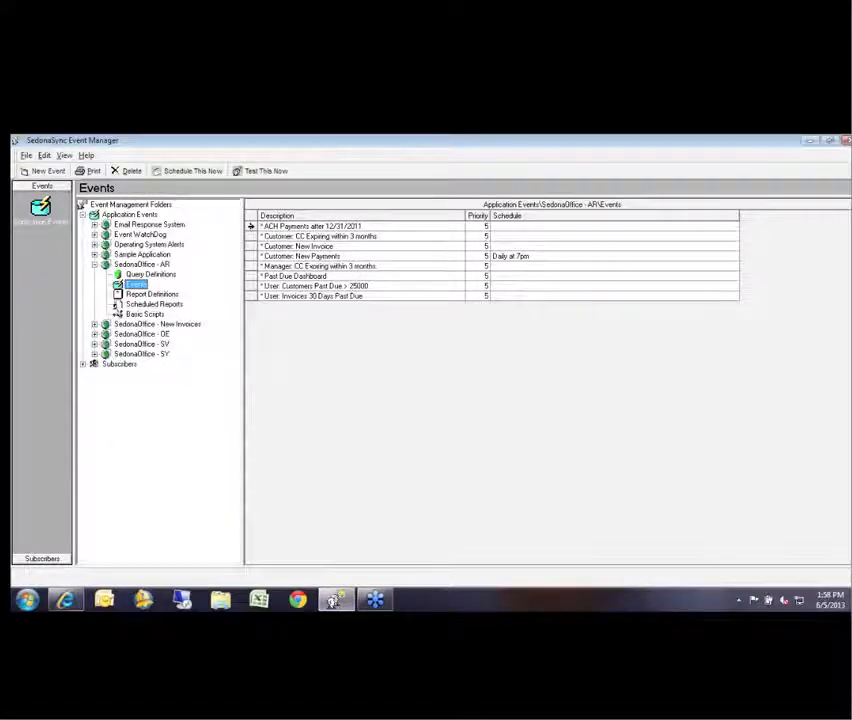
# Open the ACH Payments after 12/31/2011 event's query parameters and replace the posted-after date with DATEADD(DAY,-7,GETDATE()).
pyautogui.click(251, 226)
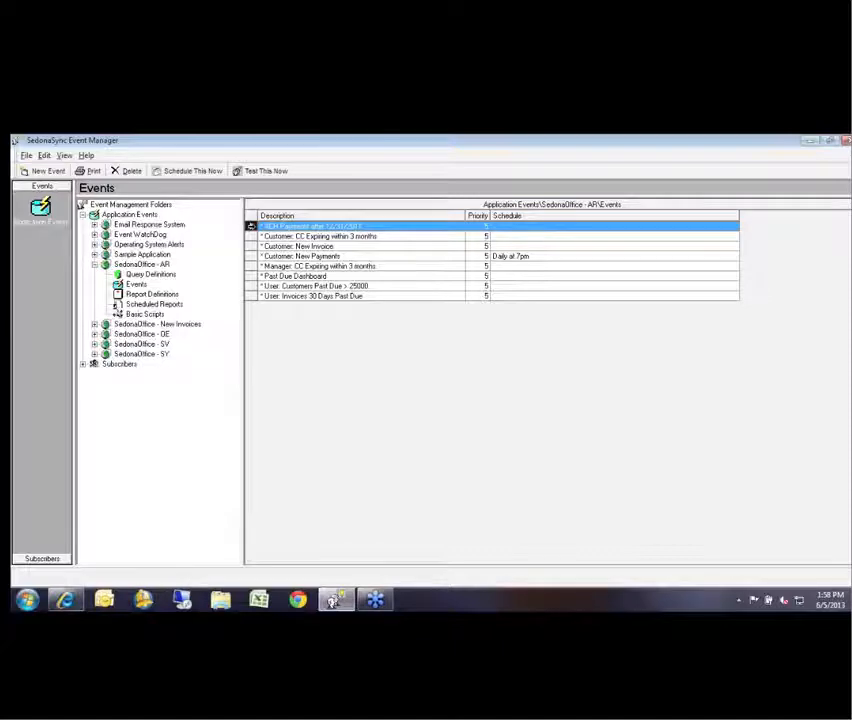
pyautogui.doubleClick(285, 227)
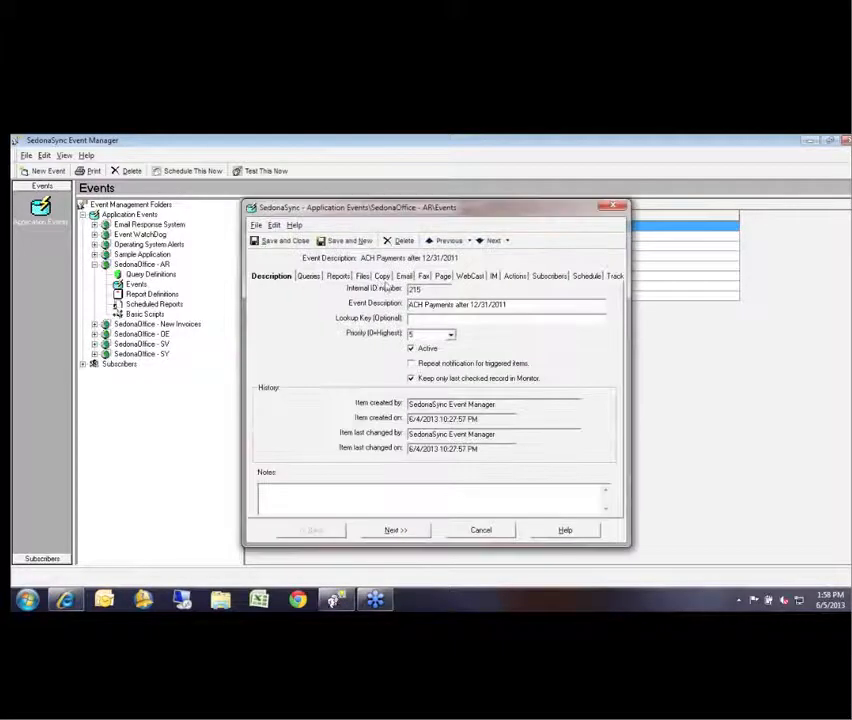
pyautogui.click(308, 276)
pyautogui.click(558, 436)
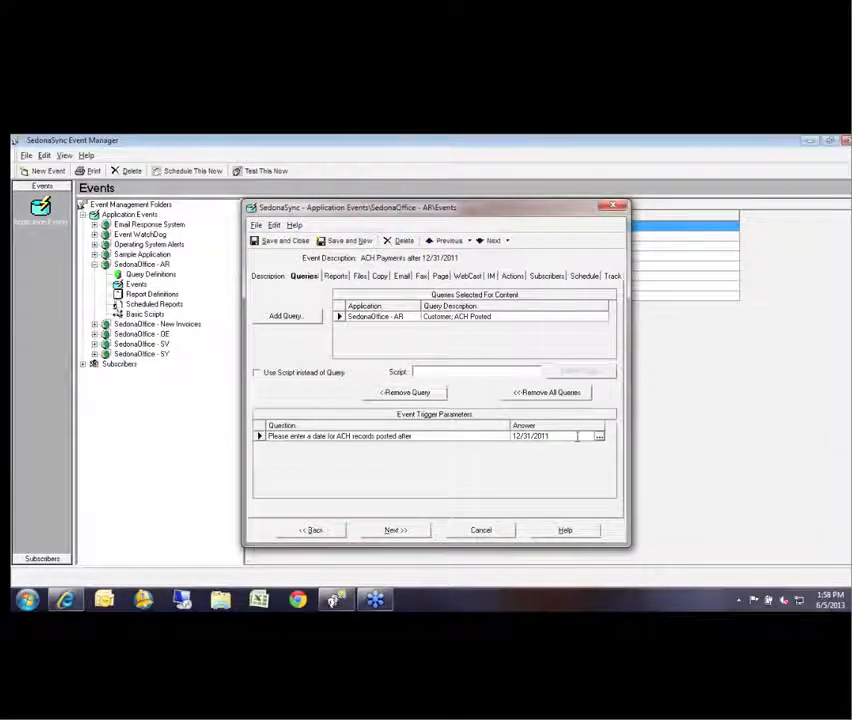
pyautogui.moveTo(577, 436); pyautogui.dragTo(506, 436)
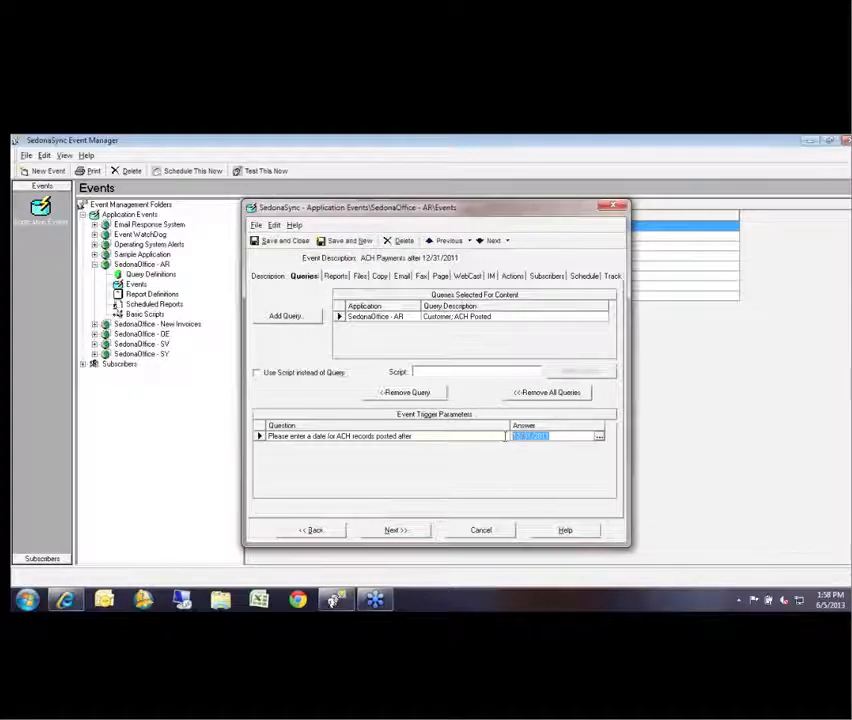
pyautogui.hotkey('ctrl', 'v')
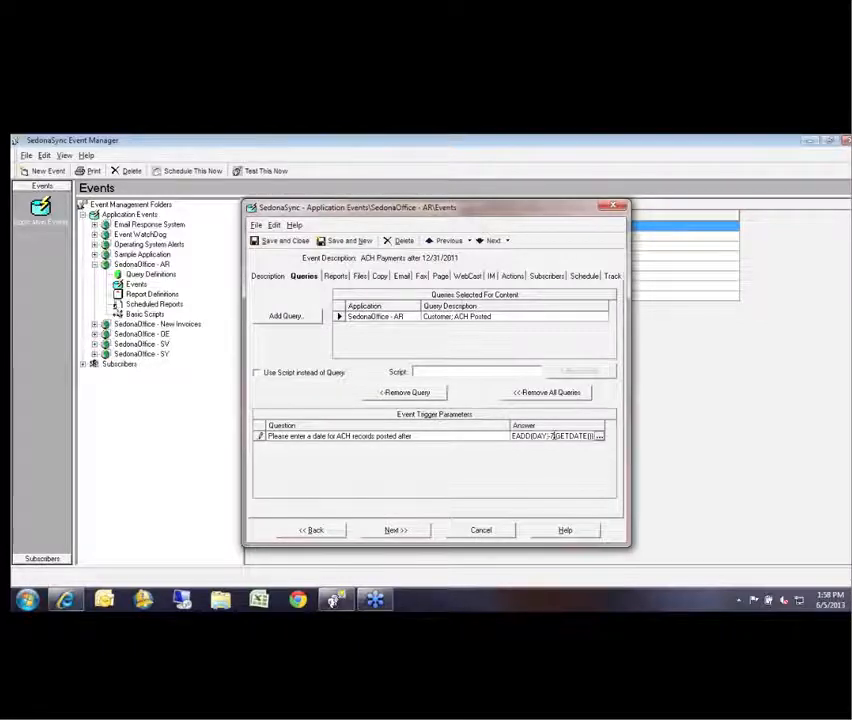
# Set the day offset in the posted-after date expression to -14, and save and close the event.
pyautogui.press('BackSpace')
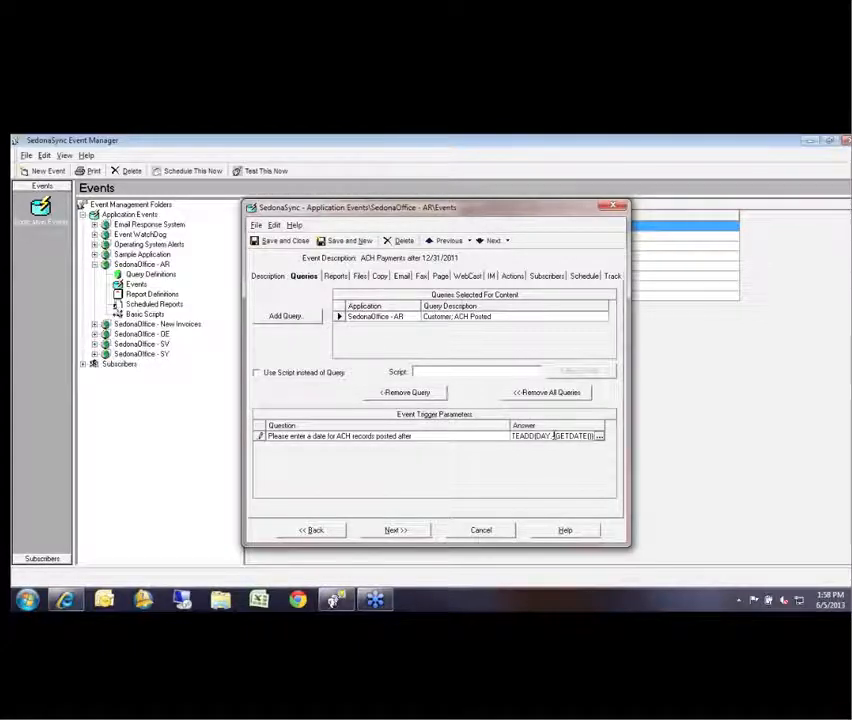
pyautogui.write('14')
pyautogui.click(549, 450)
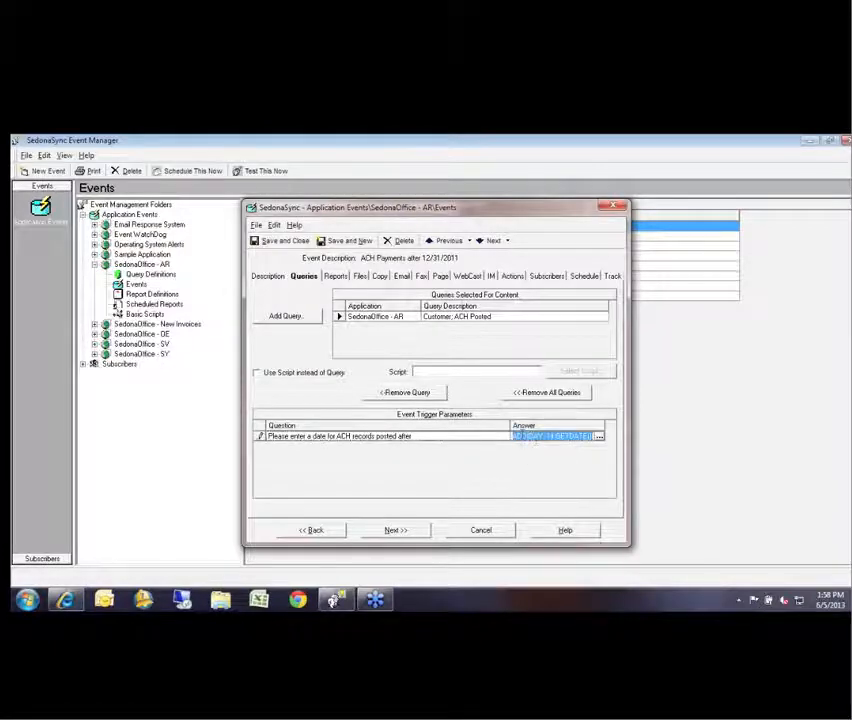
pyautogui.click(521, 437)
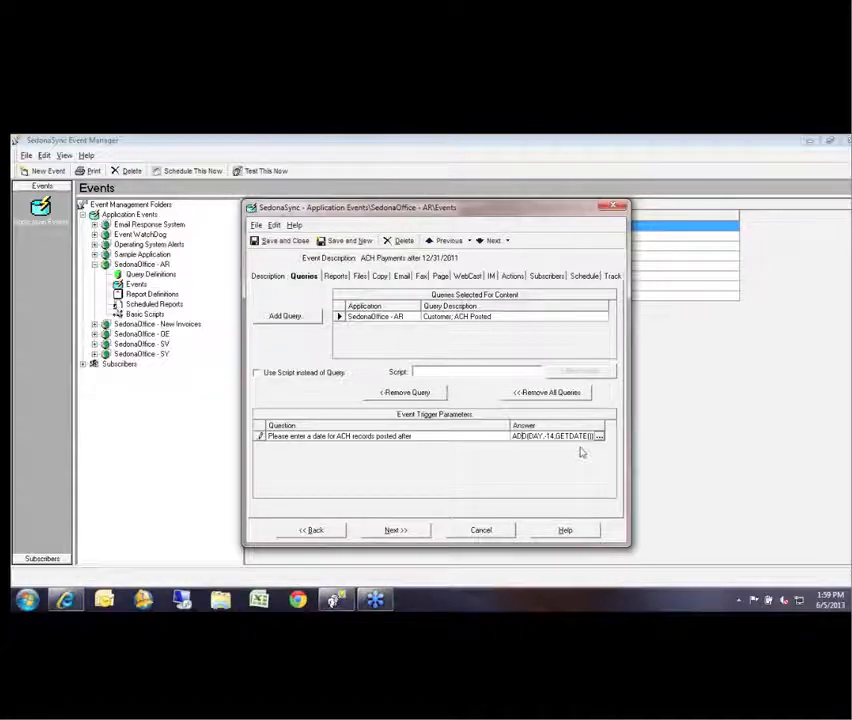
pyautogui.click(450, 436)
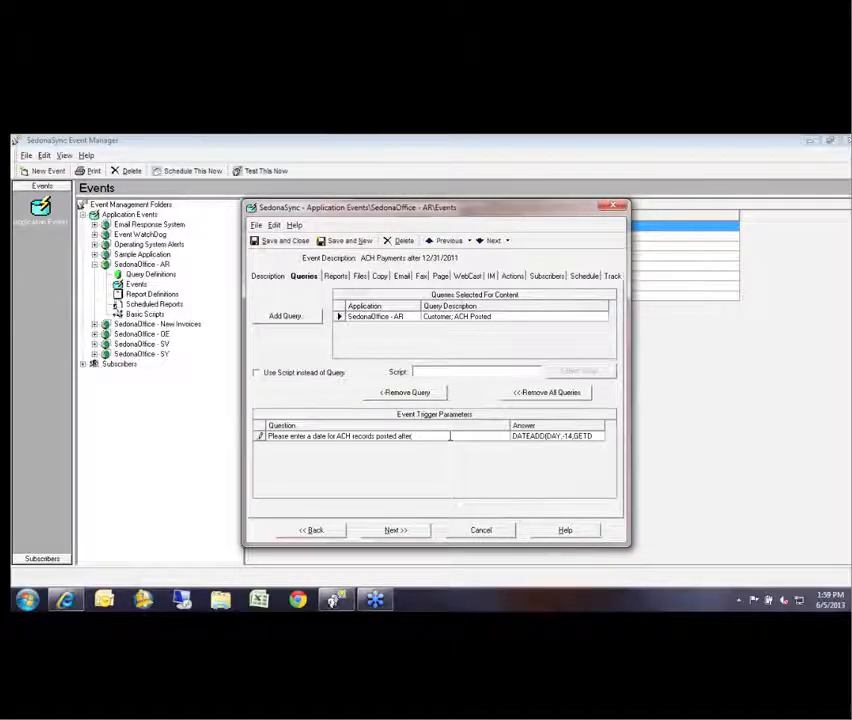
pyautogui.click(450, 436)
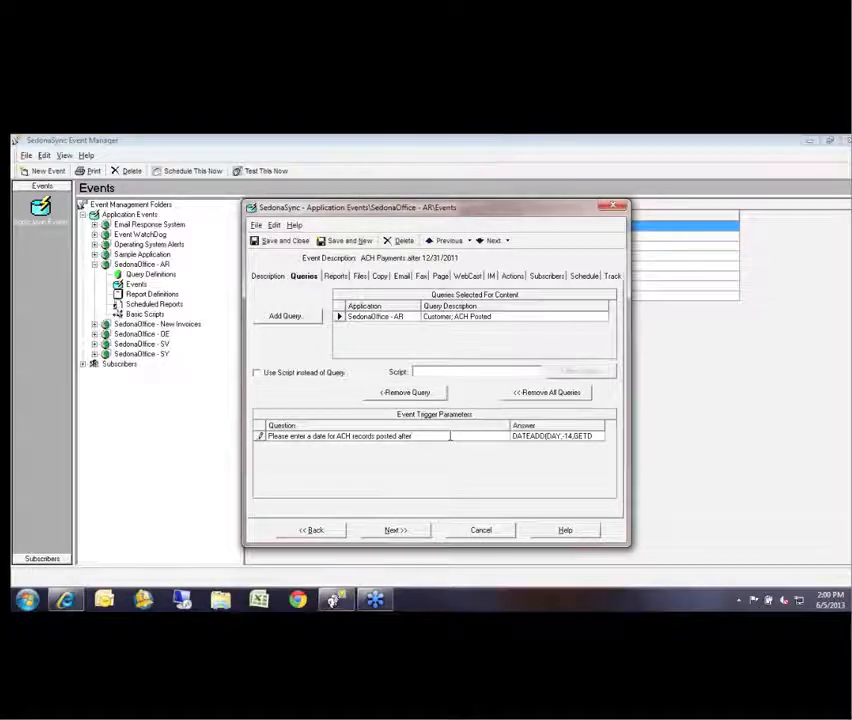
pyautogui.click(298, 243)
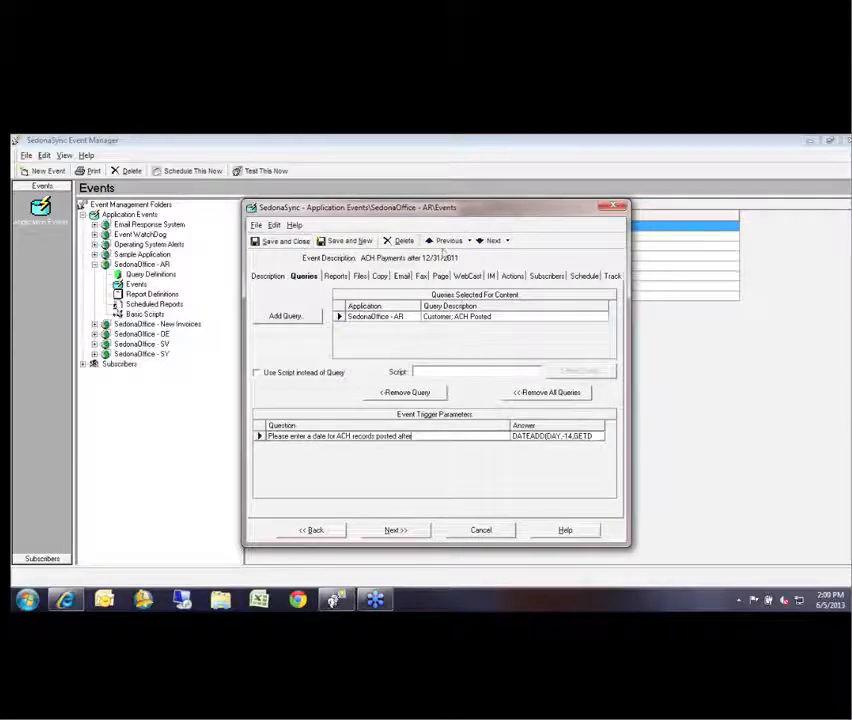